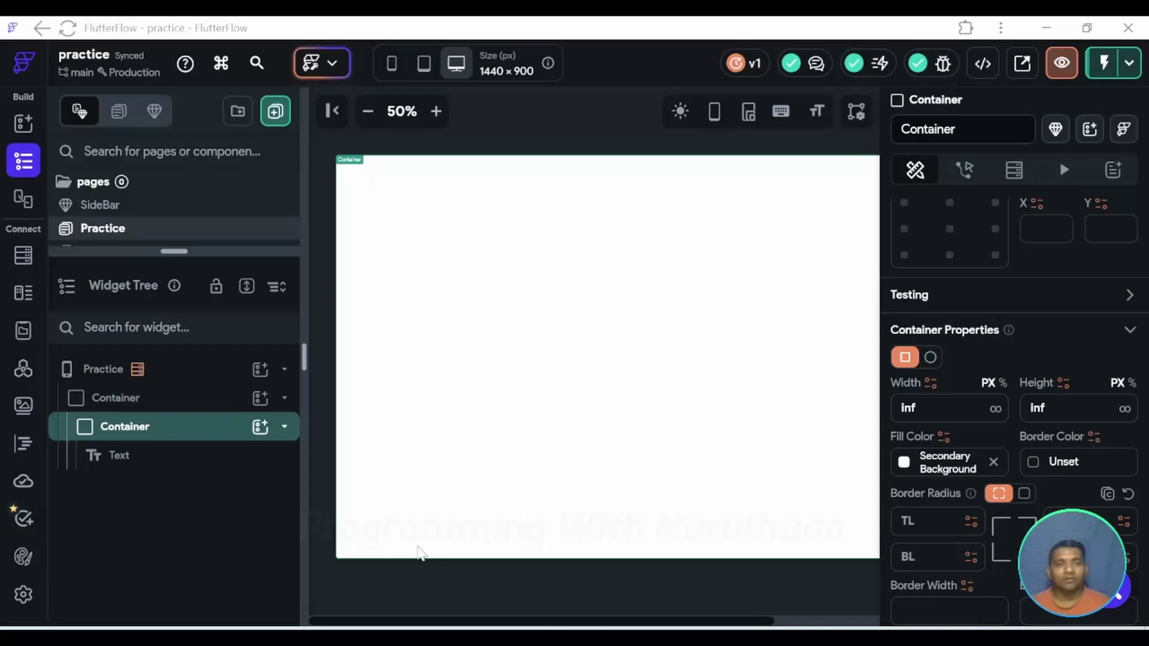
# Select the inner Container's Text widget in the Widget Tree and delete it
pyautogui.click(174, 462)
pyautogui.press('Delete')
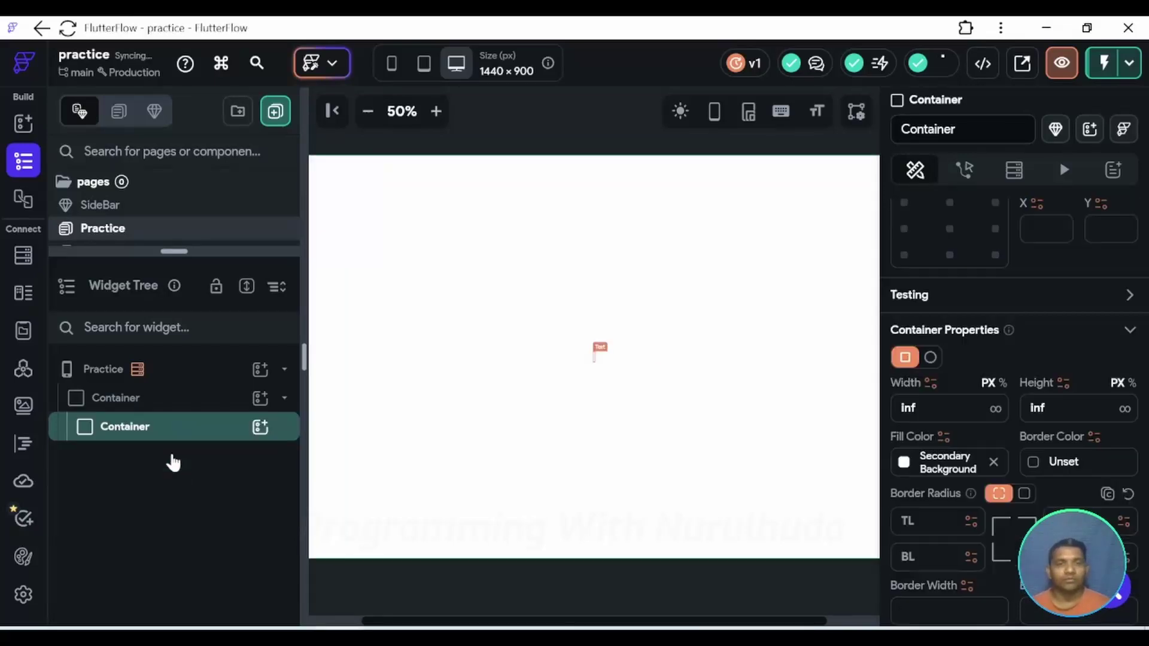
# Insert a DataTable as the inner Container's child and return the canvas zoom to 50%
pyautogui.click(261, 428)
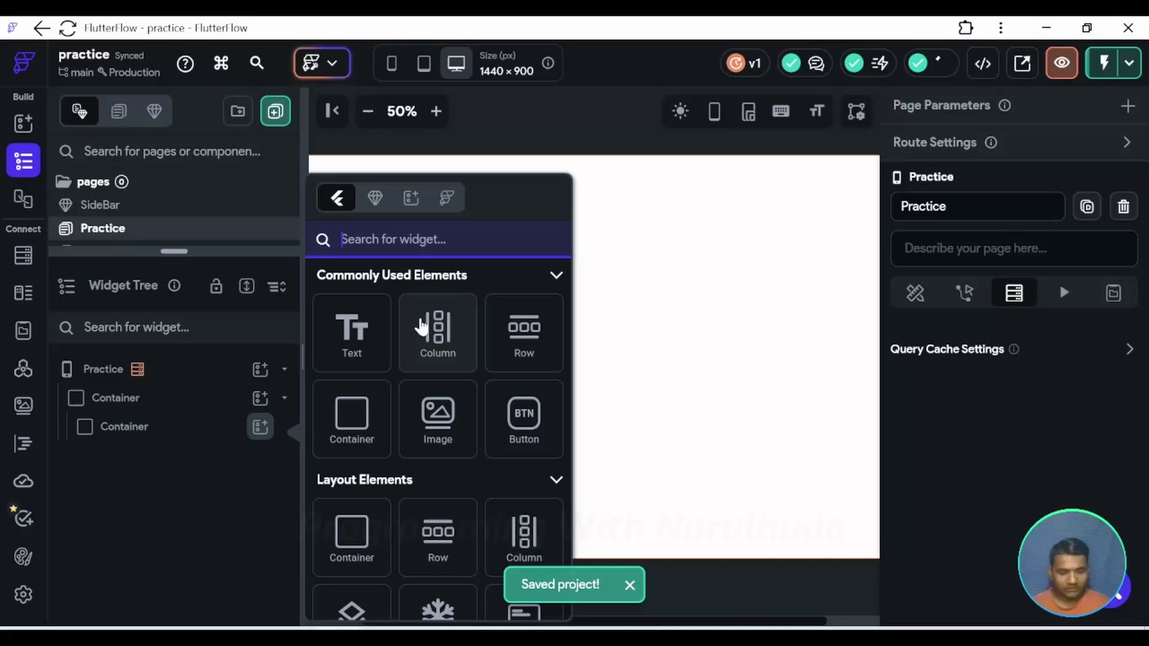
pyautogui.write('Data')
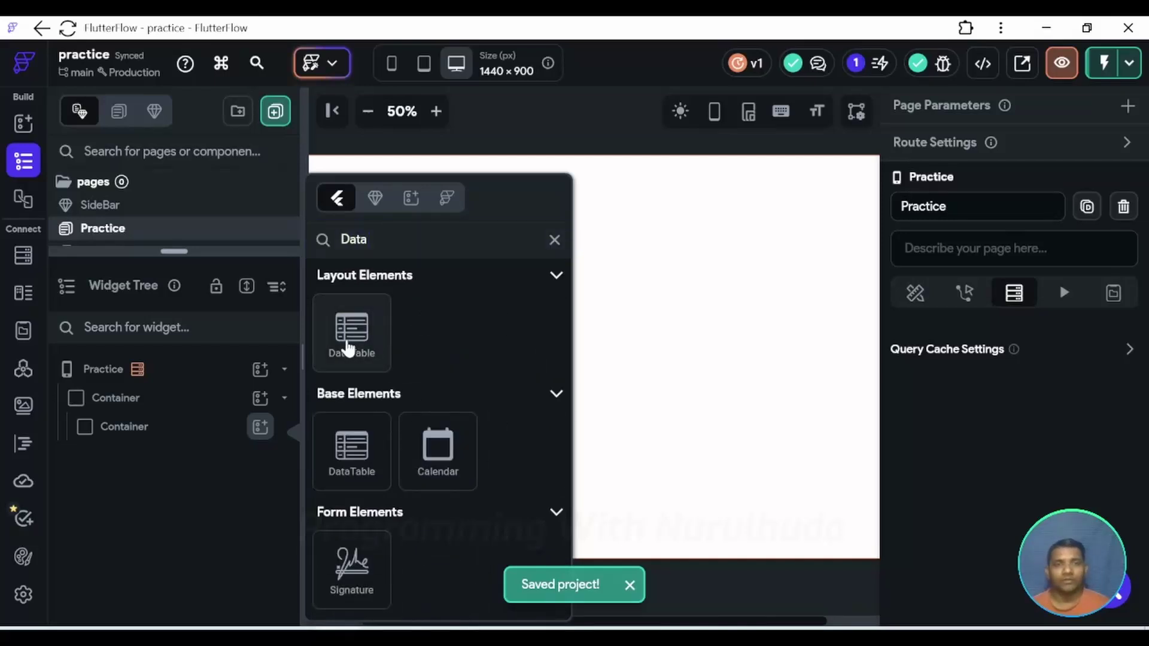
pyautogui.click(350, 349)
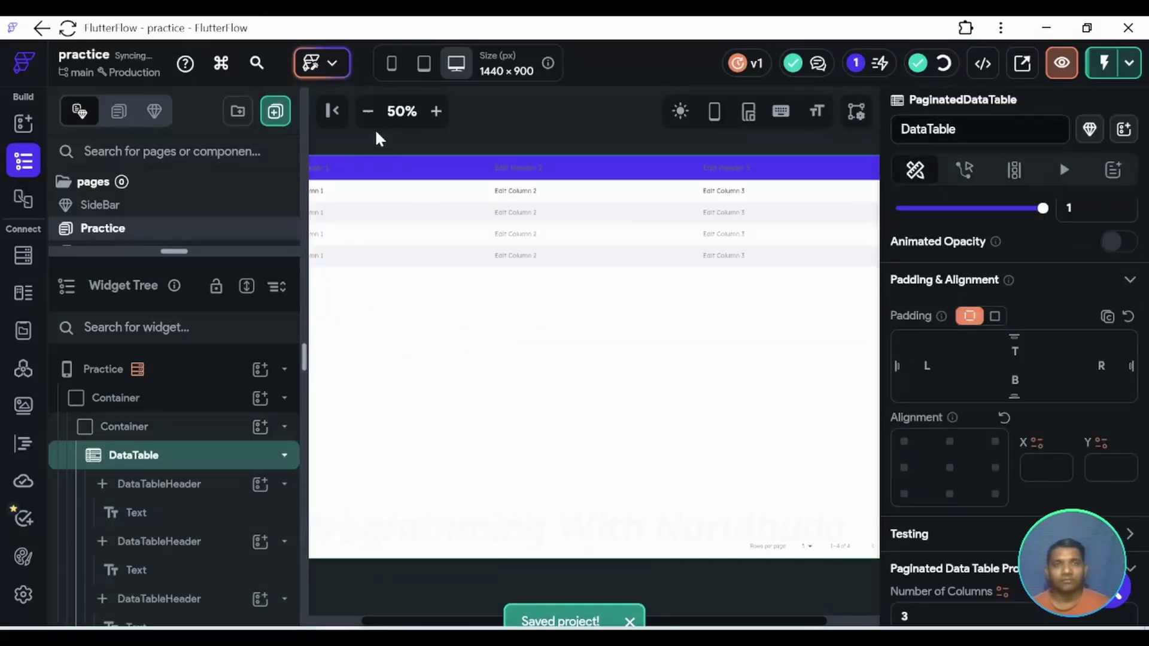
pyautogui.click(368, 111)
pyautogui.click(435, 110)
pyautogui.click(436, 110)
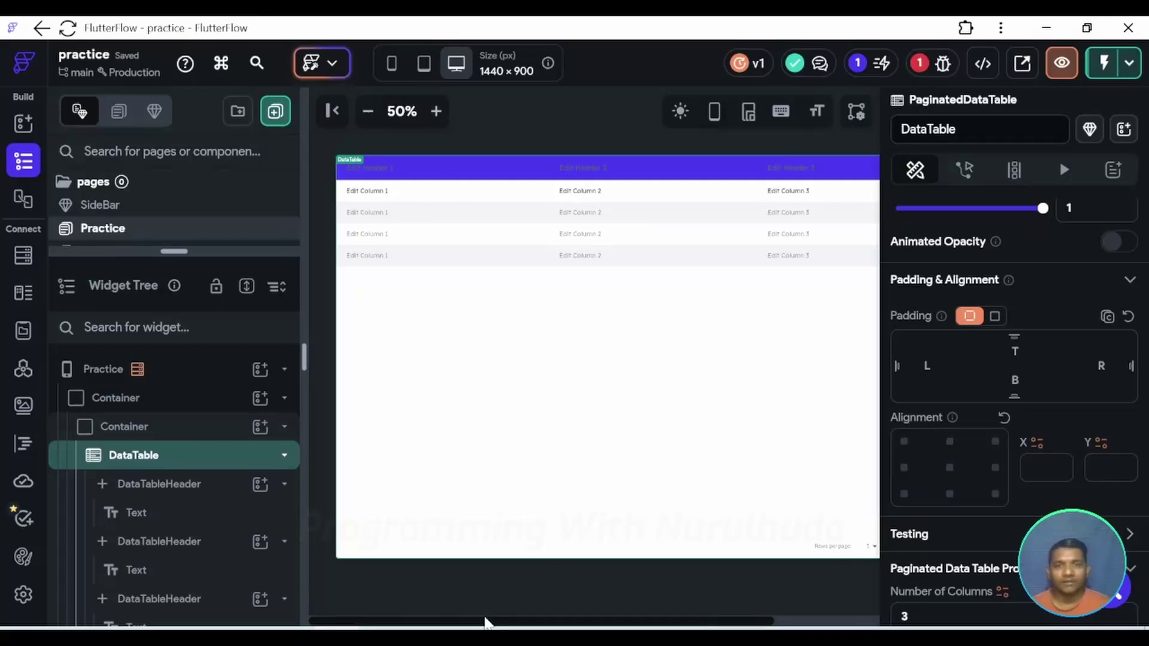
pyautogui.moveTo(485, 623); pyautogui.dragTo(500, 621)
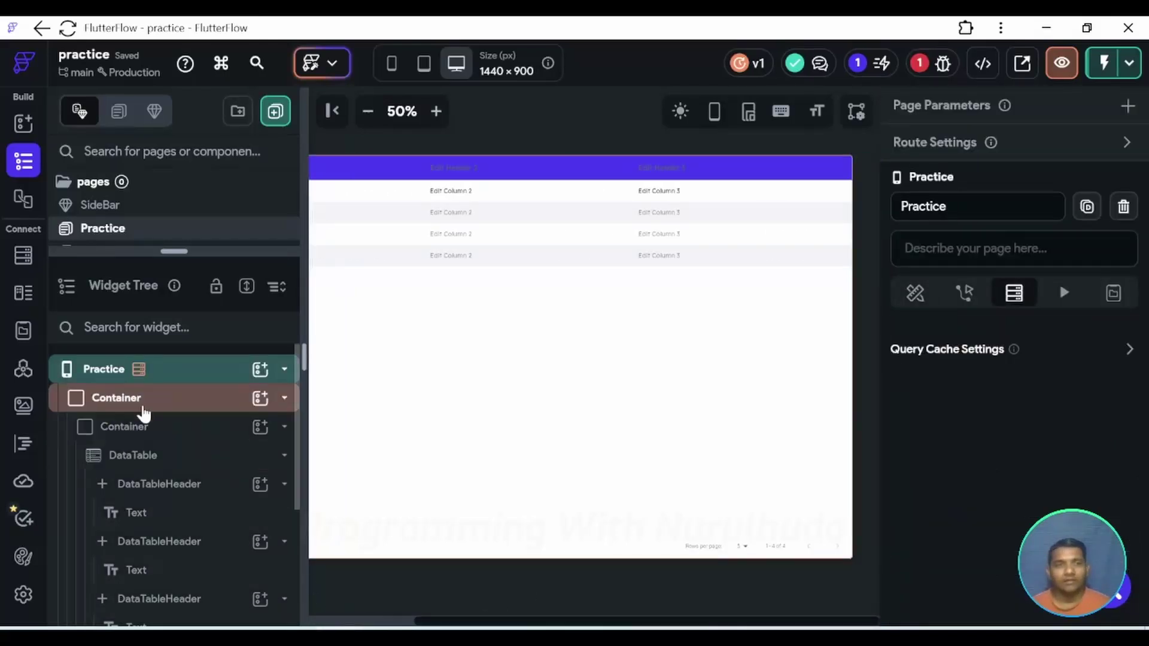
# Give the DataTable 2 columns, 10 builder rows, header height 40 and data row height 38
pyautogui.click(154, 458)
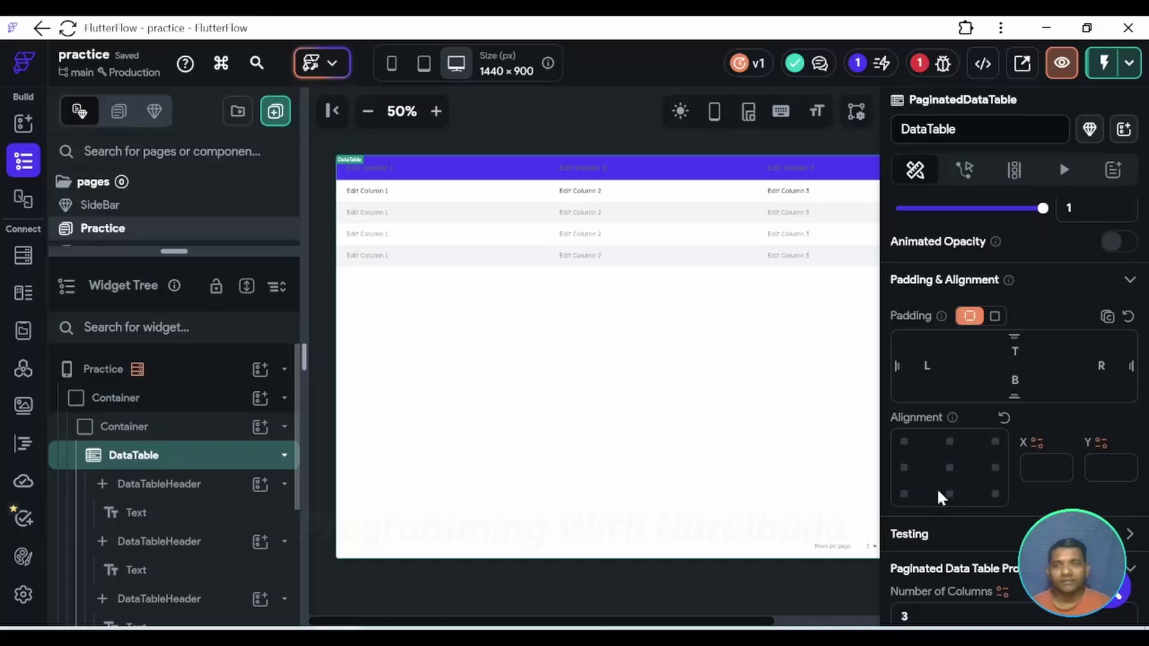
pyautogui.scroll(-3, 972, 377)
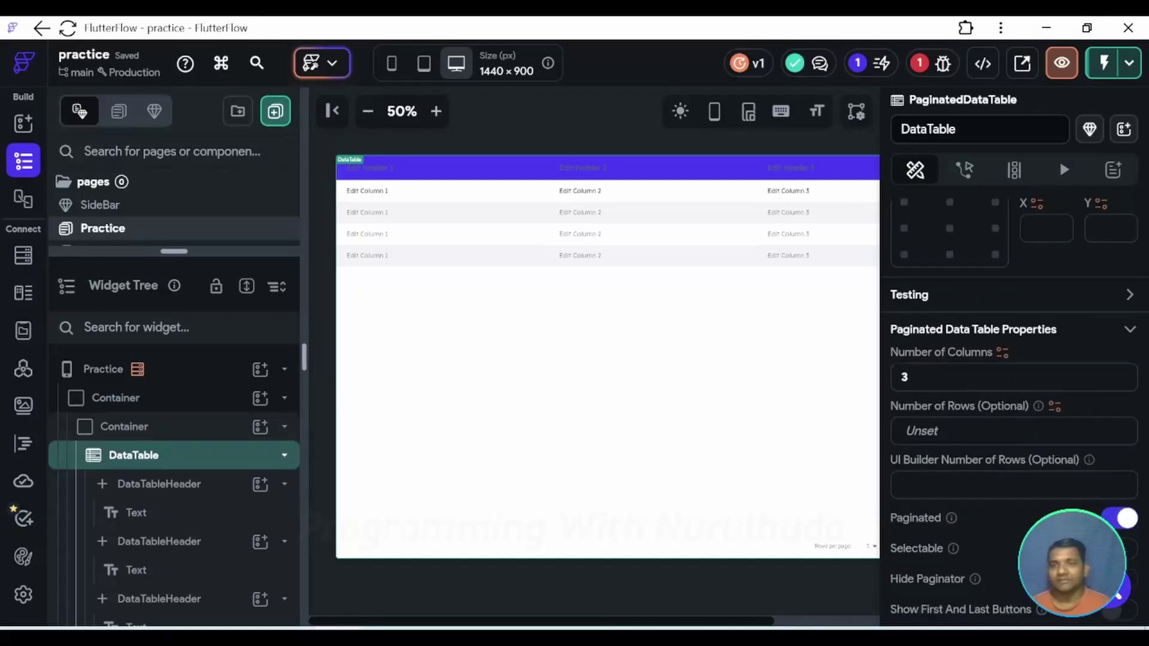
pyautogui.scroll(-1, 954, 380)
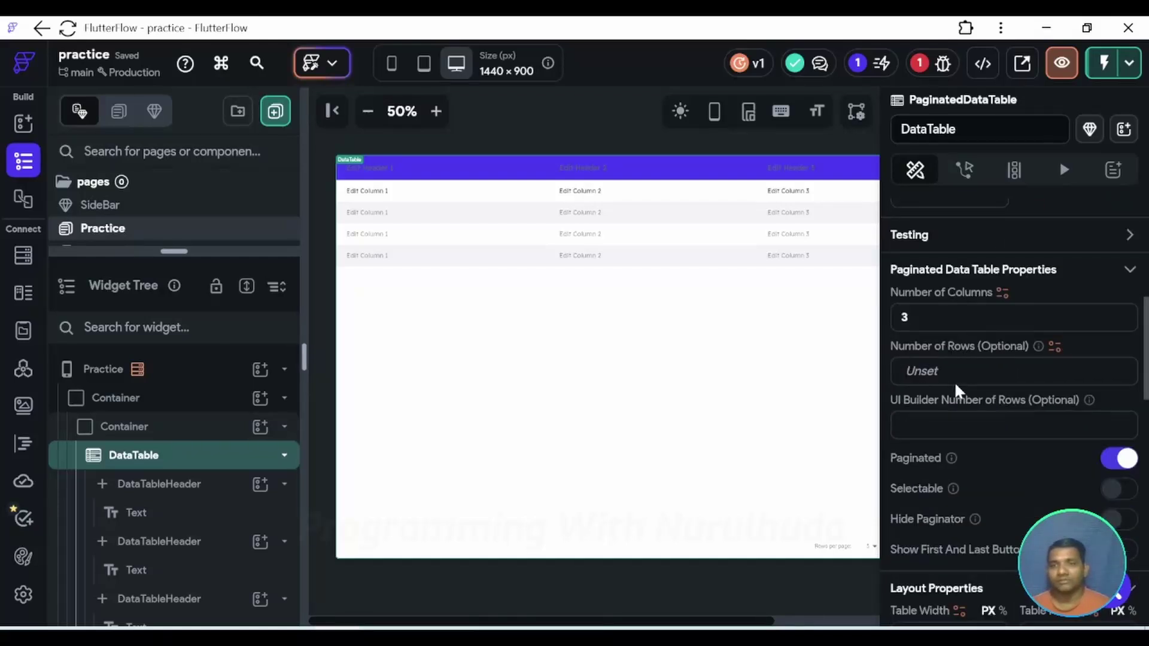
pyautogui.scroll(-2, 976, 382)
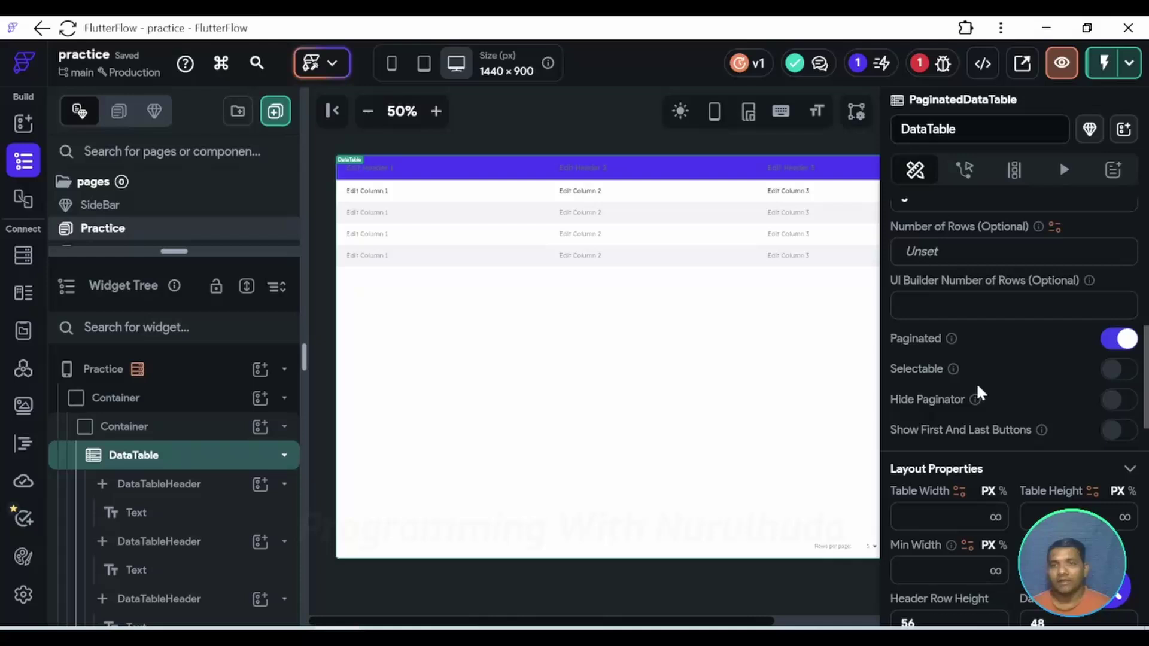
pyautogui.scroll(4, 976, 383)
pyautogui.scroll(3, 976, 383)
pyautogui.scroll(1, 976, 382)
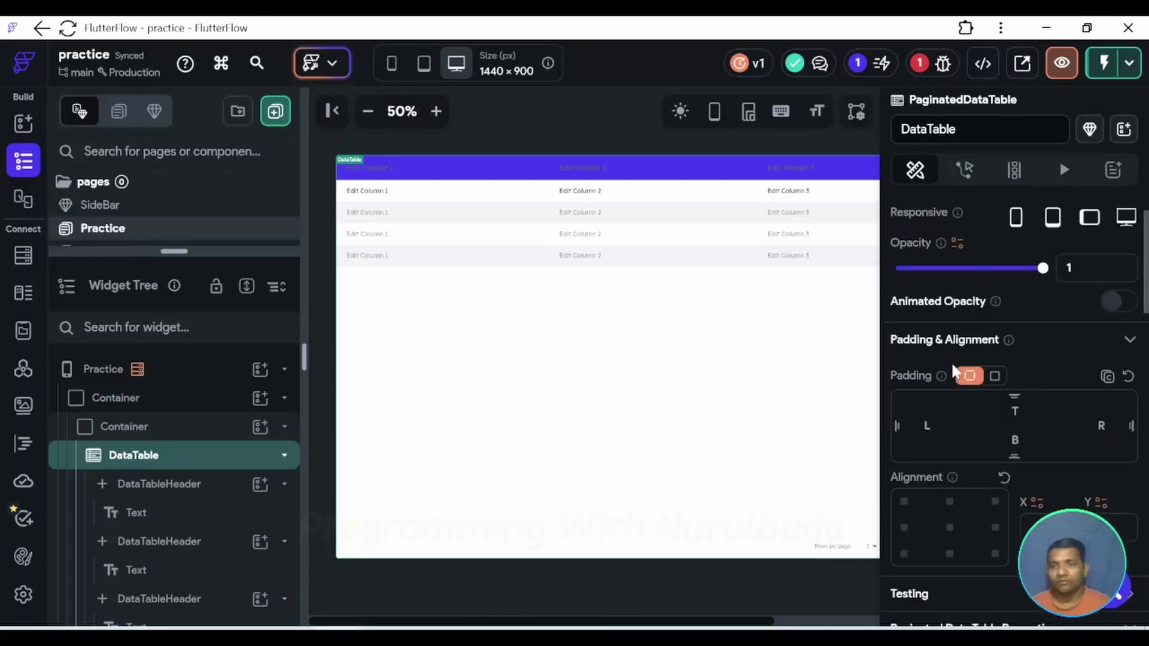
pyautogui.scroll(-4, 952, 354)
pyautogui.scroll(-3, 956, 357)
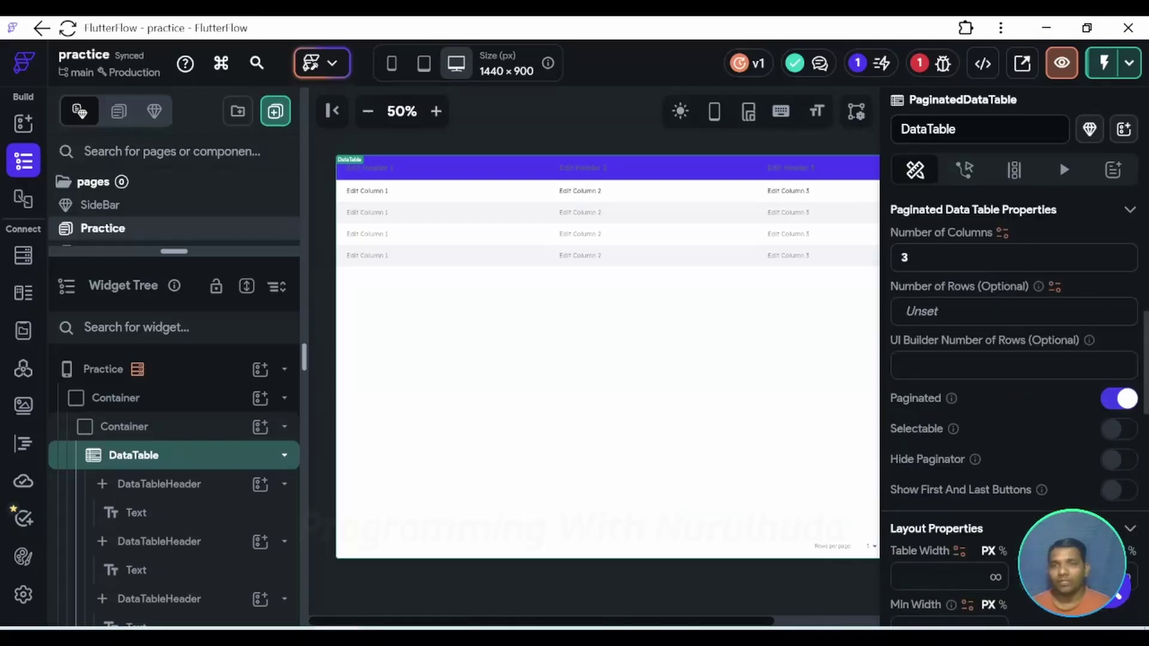
pyautogui.click(909, 258)
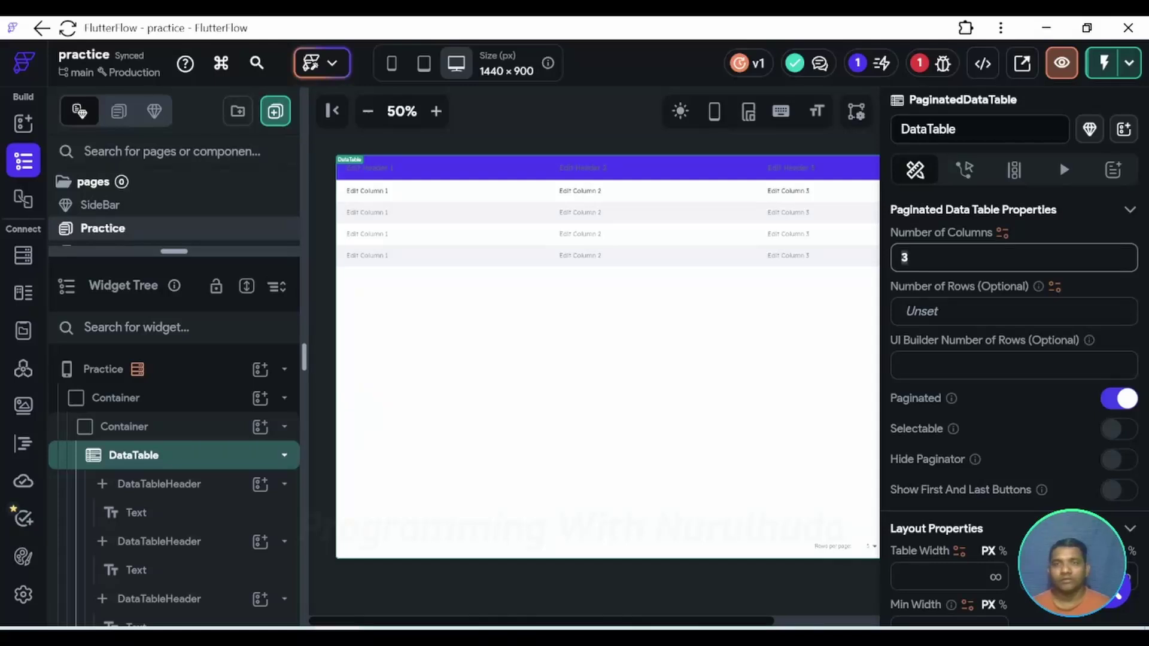
pyautogui.write('2')
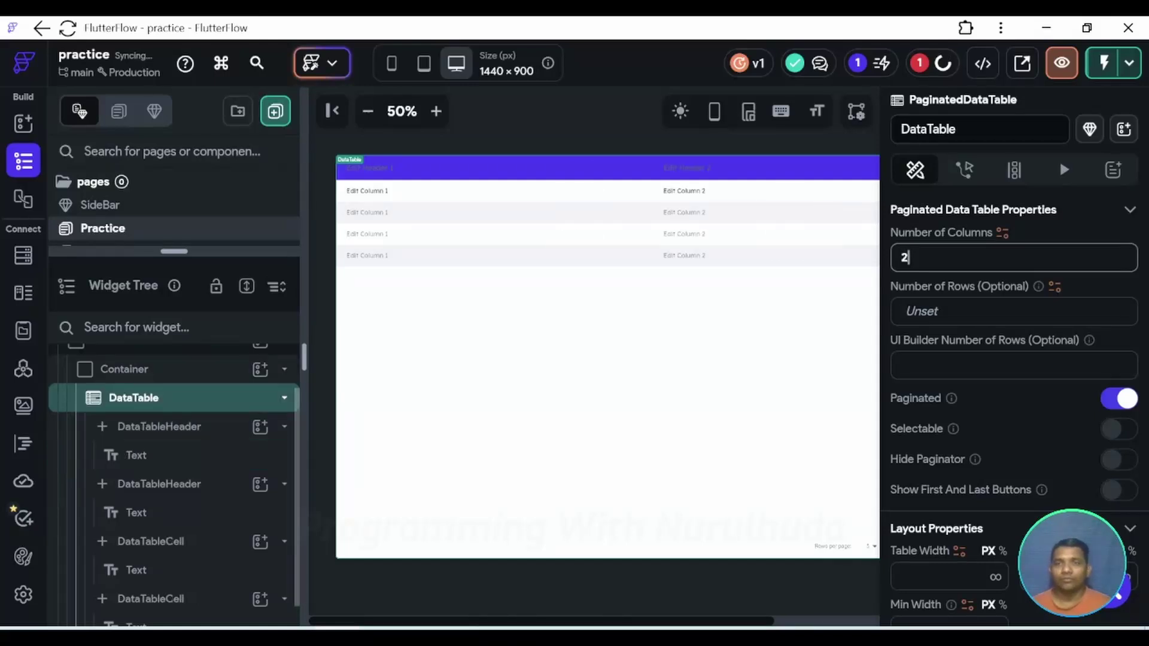
pyautogui.scroll(-1, 1013, 367)
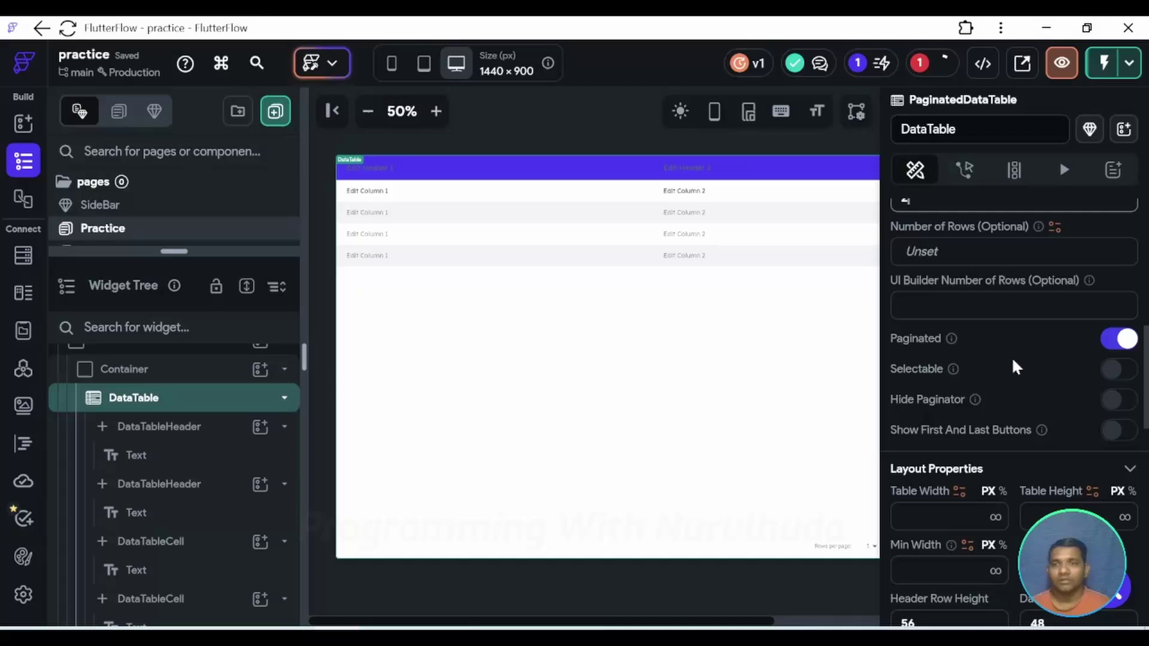
pyautogui.click(1014, 306)
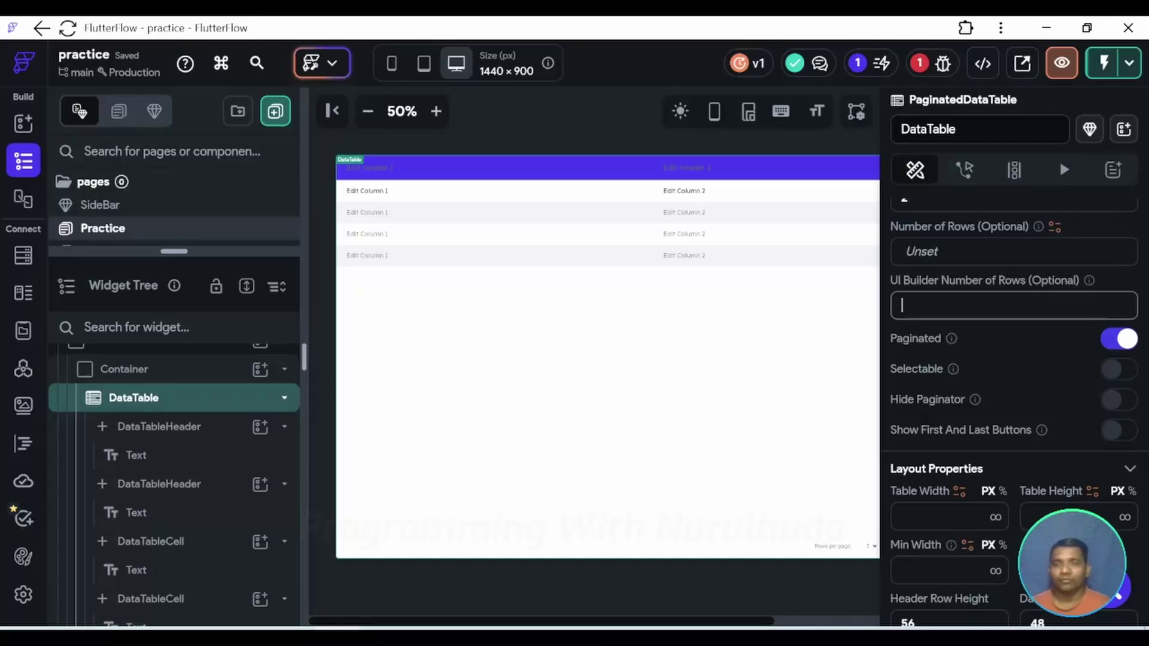
pyautogui.write('10')
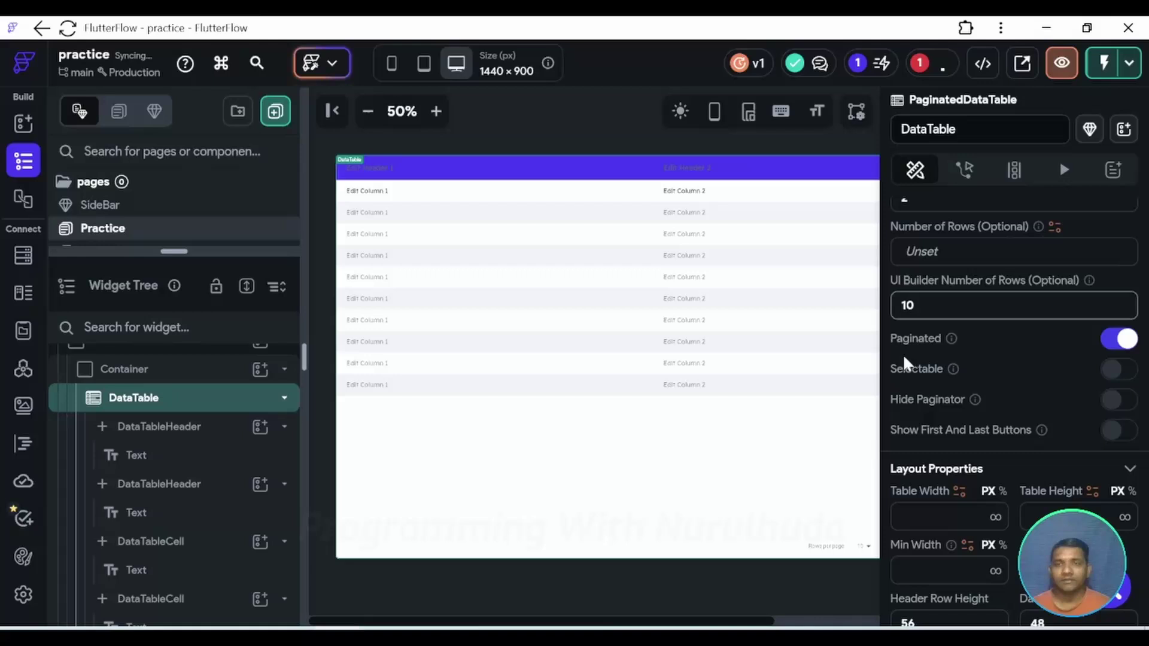
pyautogui.scroll(-1, 952, 386)
pyautogui.click(934, 456)
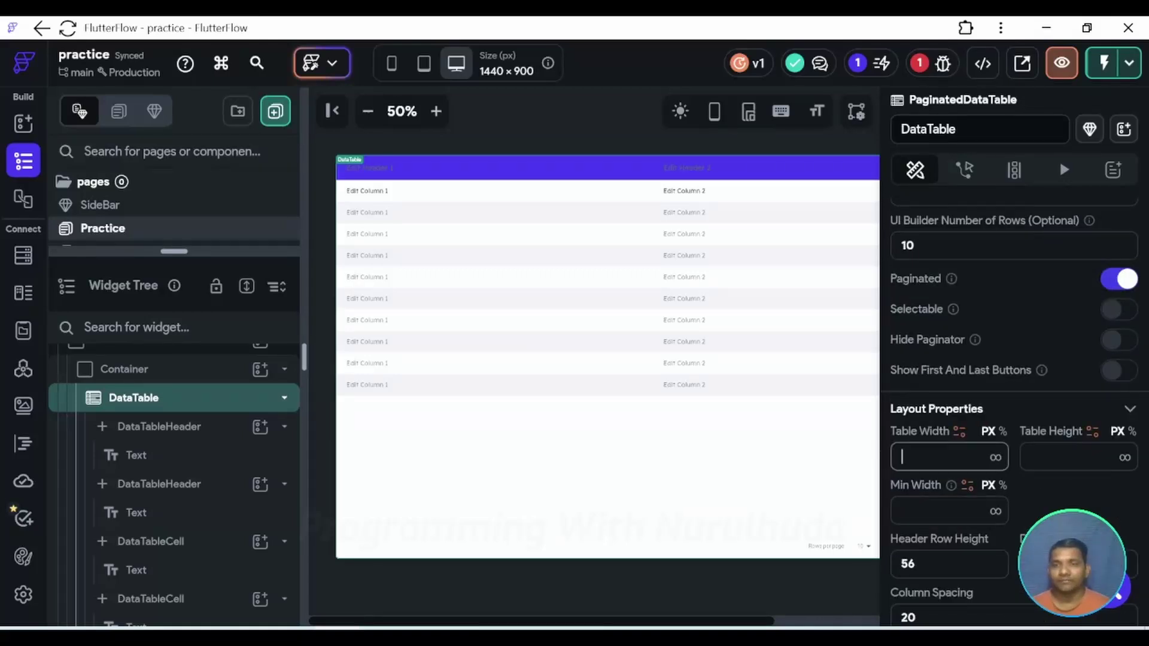
pyautogui.scroll(-1, 1073, 470)
pyautogui.scroll(-1, 1069, 472)
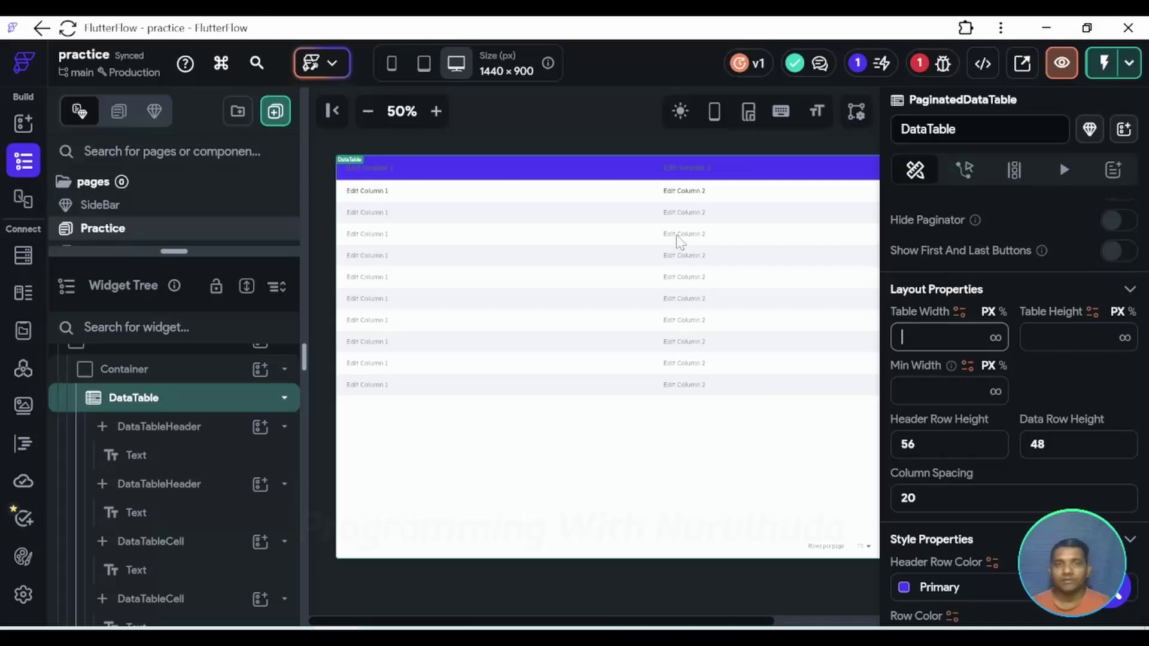
pyautogui.click(916, 444)
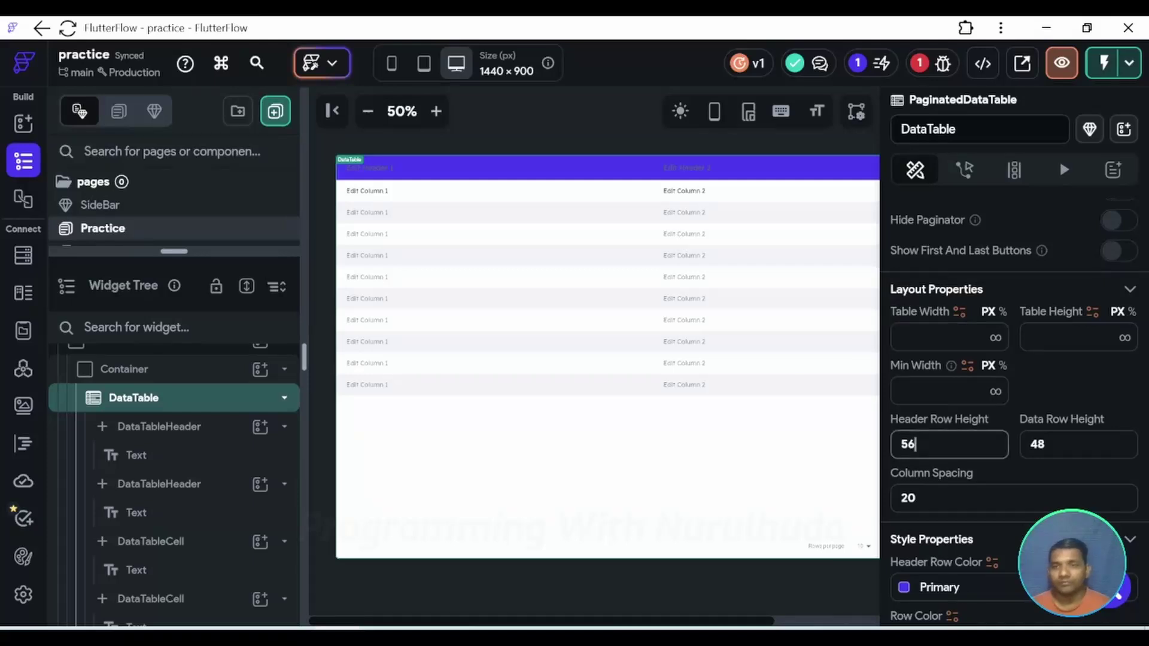
pyautogui.hotkey('ctrl', 'a')
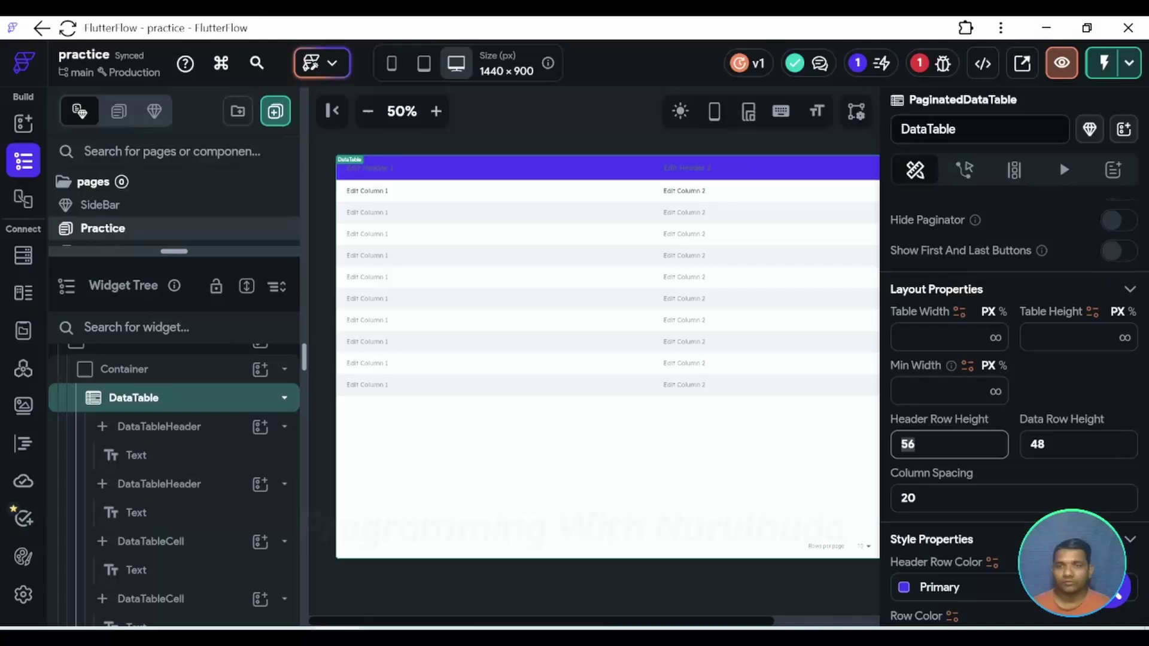
pyautogui.write('40')
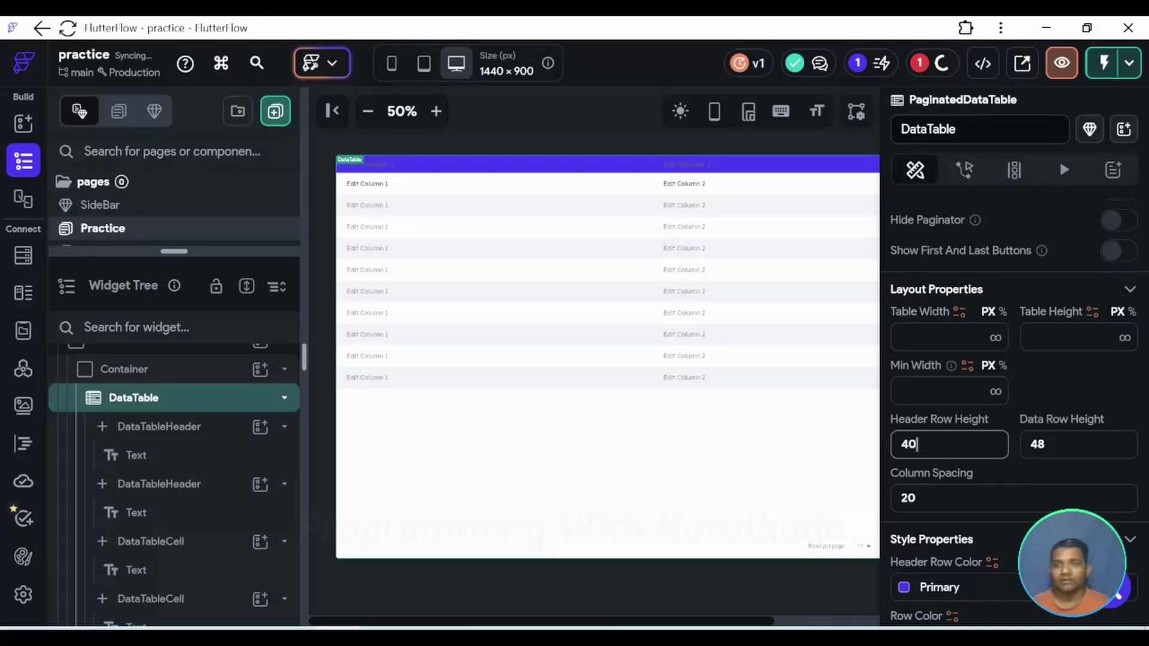
pyautogui.press('Tab')
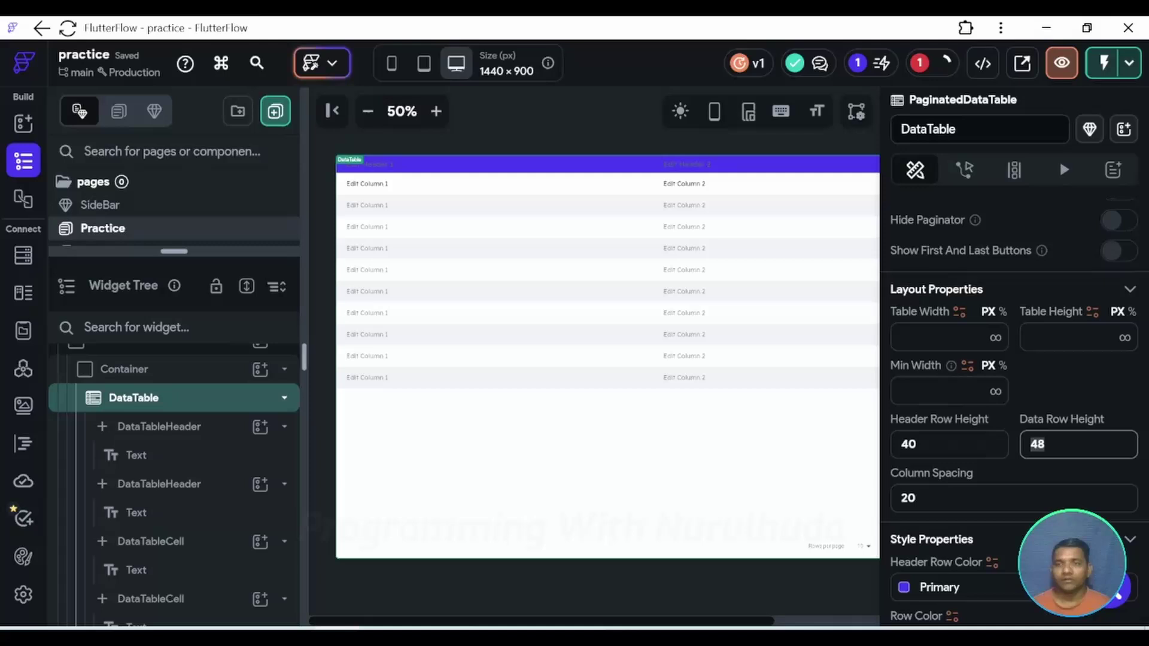
pyautogui.write('38')
pyautogui.scroll(-2, 987, 502)
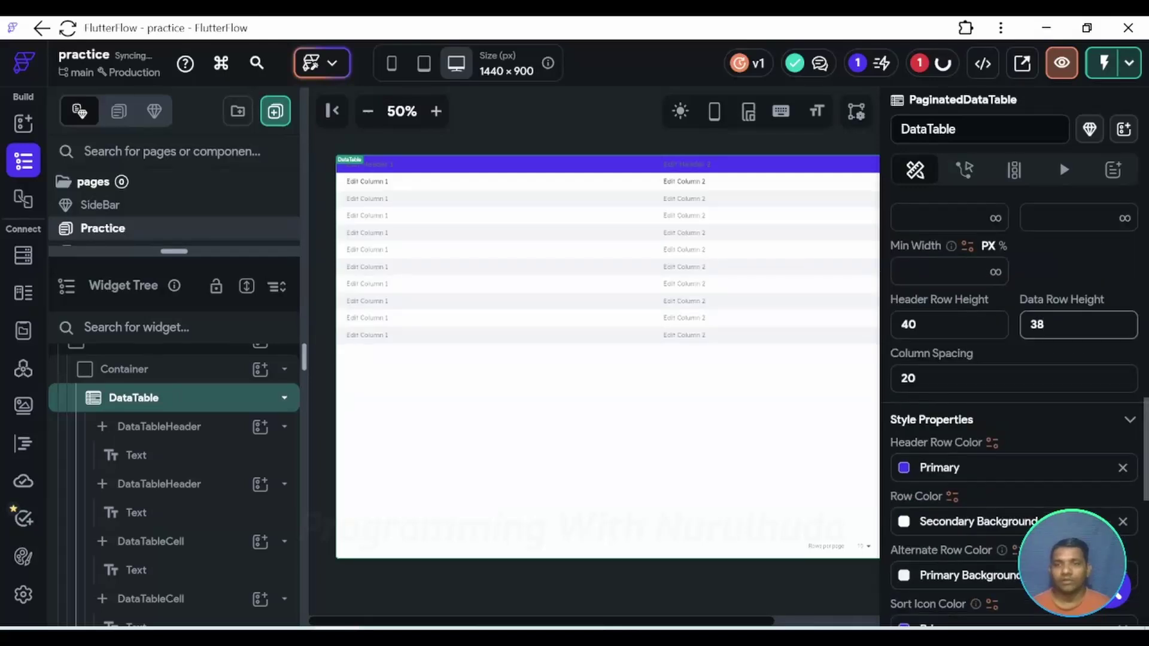
pyautogui.click(905, 468)
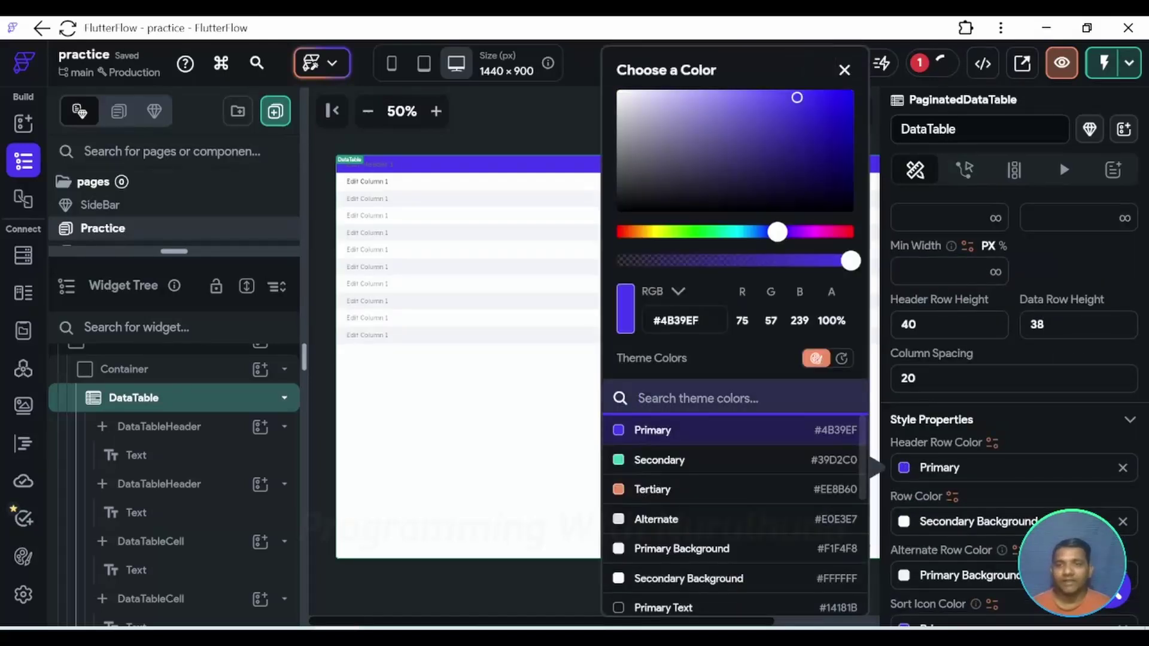
pyautogui.click(730, 161)
pyautogui.moveTo(716, 133); pyautogui.dragTo(631, 128)
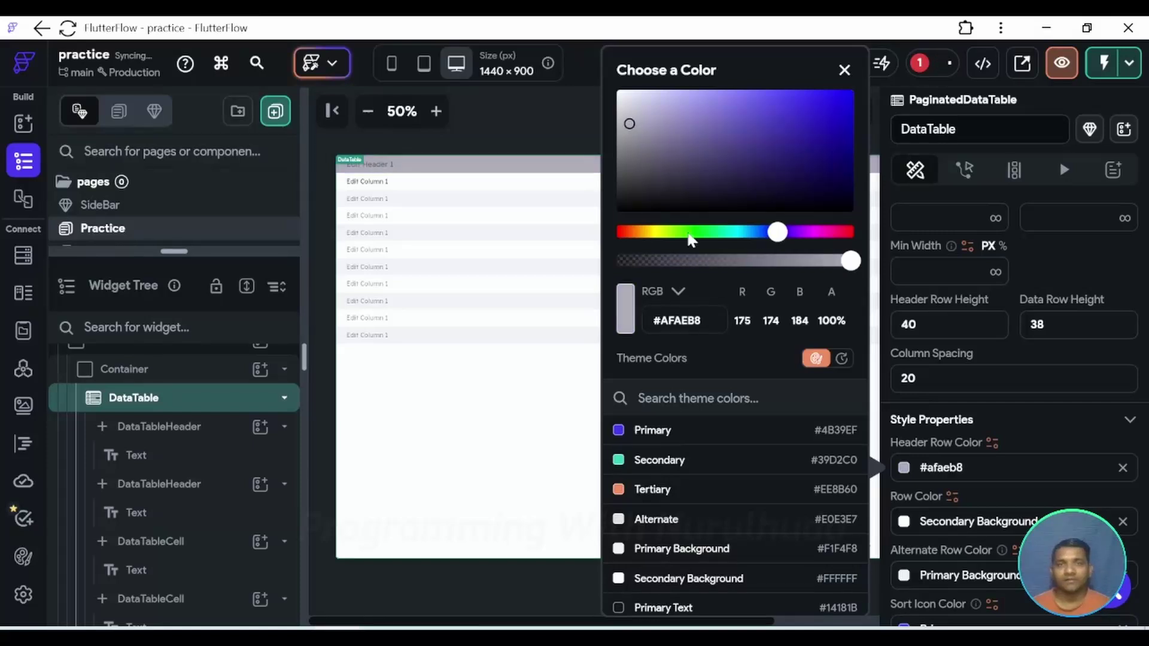
pyautogui.click(569, 583)
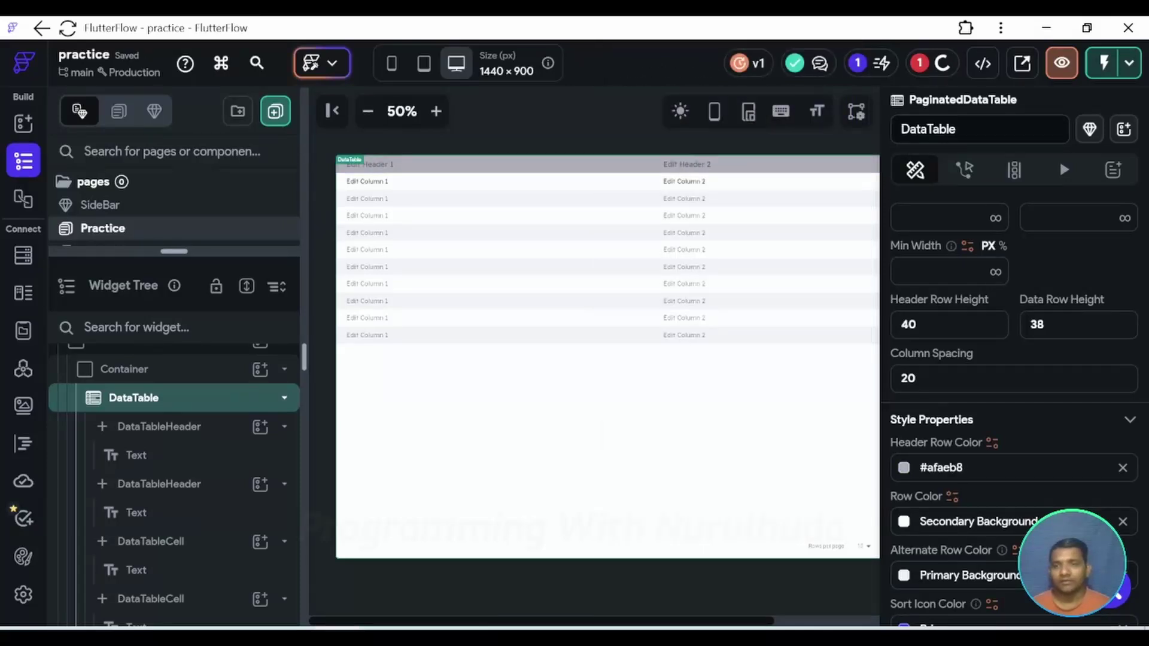
pyautogui.scroll(-2, 952, 500)
pyautogui.scroll(-1, 952, 500)
pyautogui.scroll(-2, 952, 500)
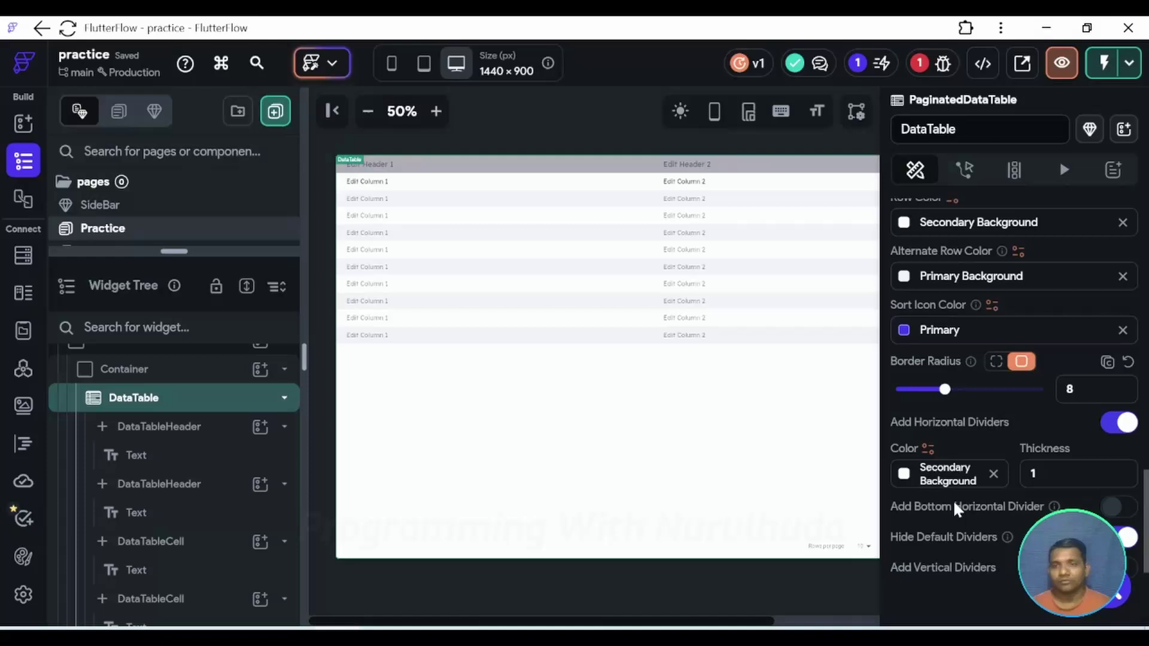
pyautogui.scroll(2, 946, 325)
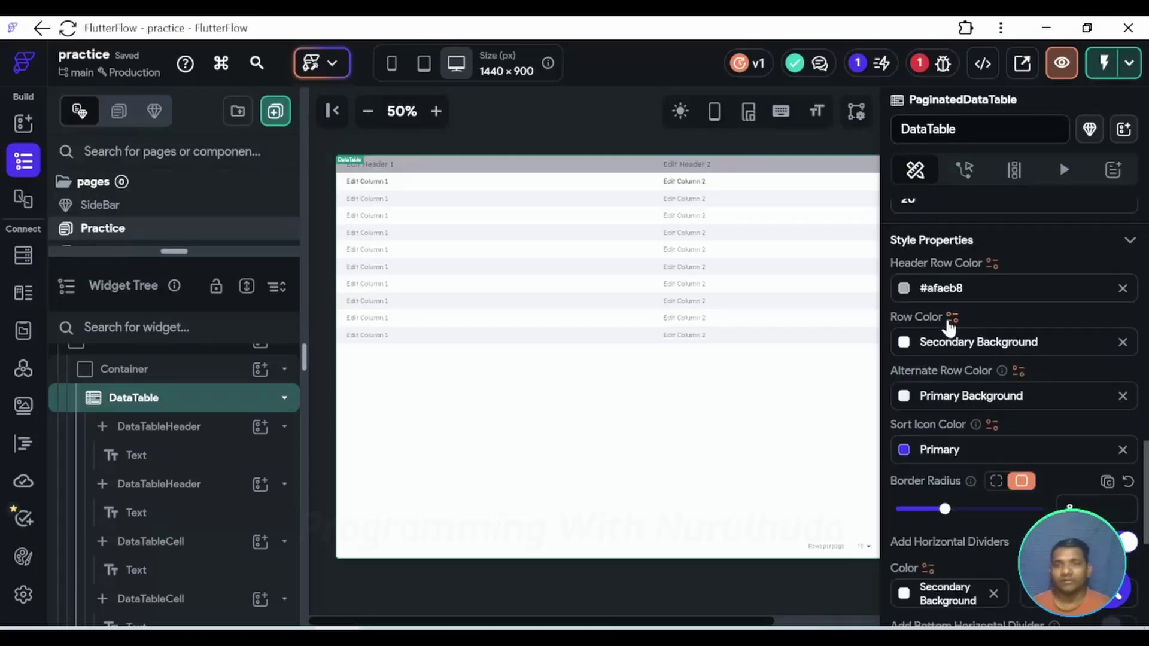
pyautogui.scroll(1, 944, 326)
pyautogui.click(790, 528)
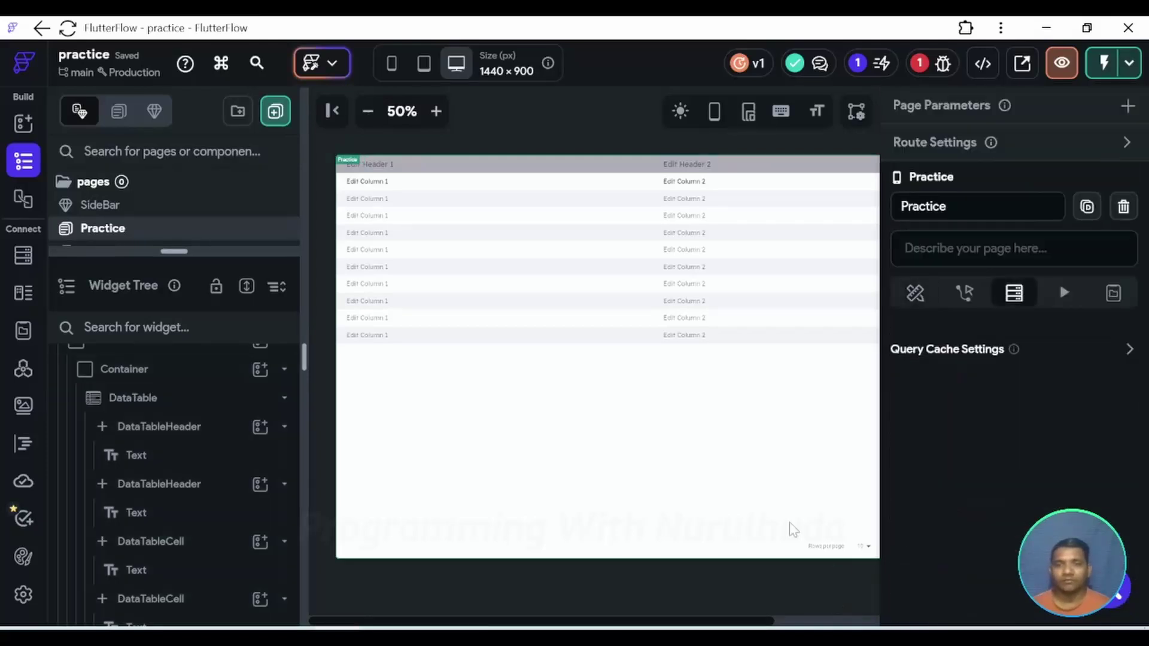
pyautogui.click(758, 350)
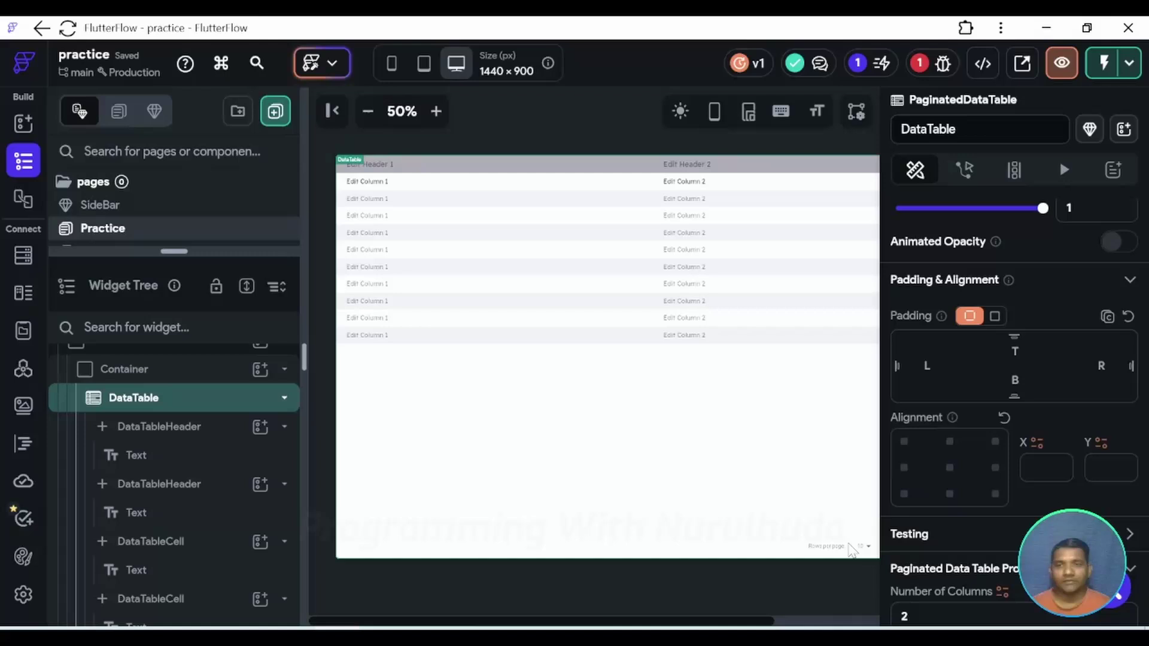
pyautogui.scroll(-1, 1052, 497)
pyautogui.scroll(2, 1052, 496)
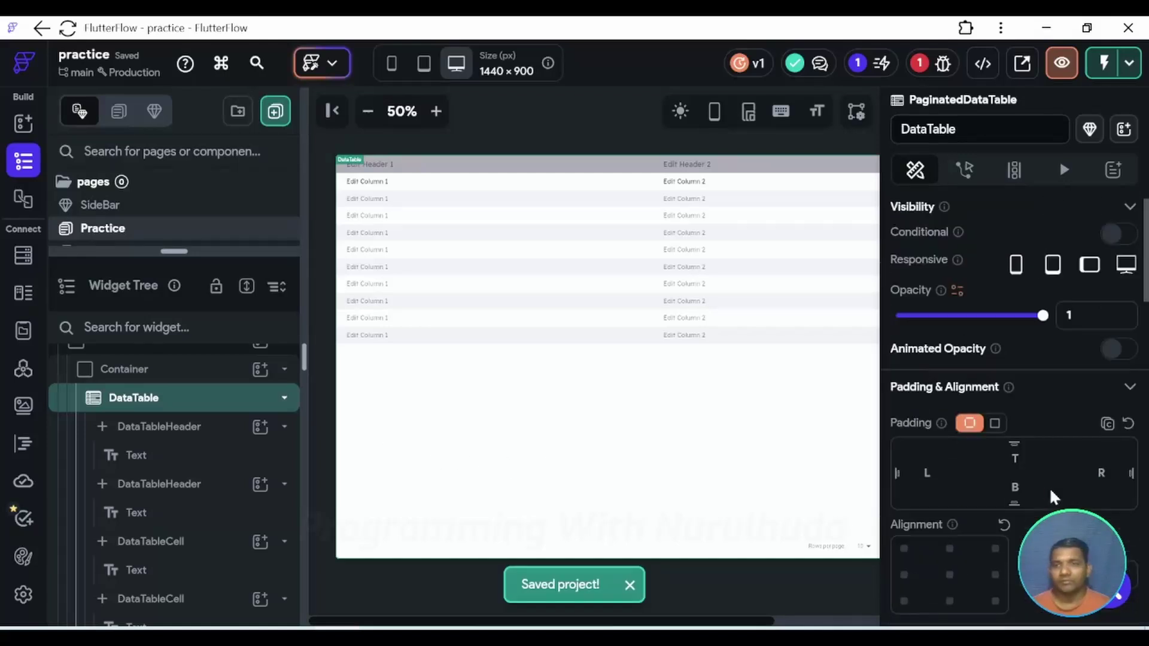
pyautogui.scroll(-2, 1052, 497)
pyautogui.scroll(2, 1052, 496)
pyautogui.scroll(-2, 1052, 494)
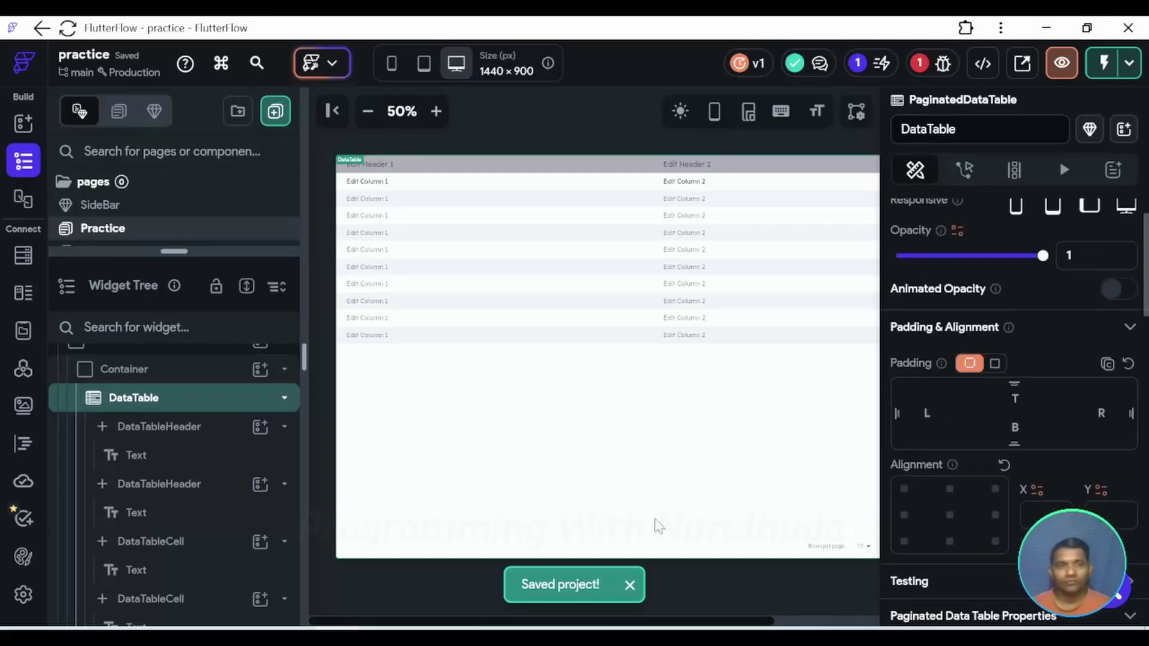
# Set the data table's enclosing Container height to 400 and save the project
pyautogui.click(125, 369)
pyautogui.scroll(-4, 930, 403)
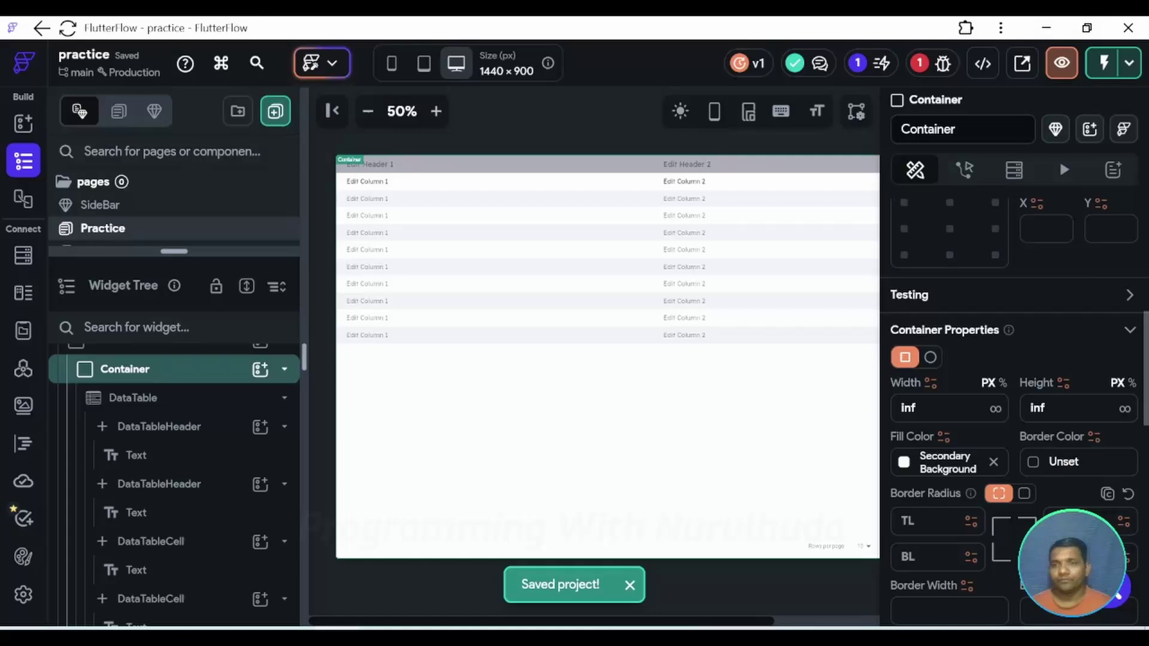
pyautogui.doubleClick(1038, 407)
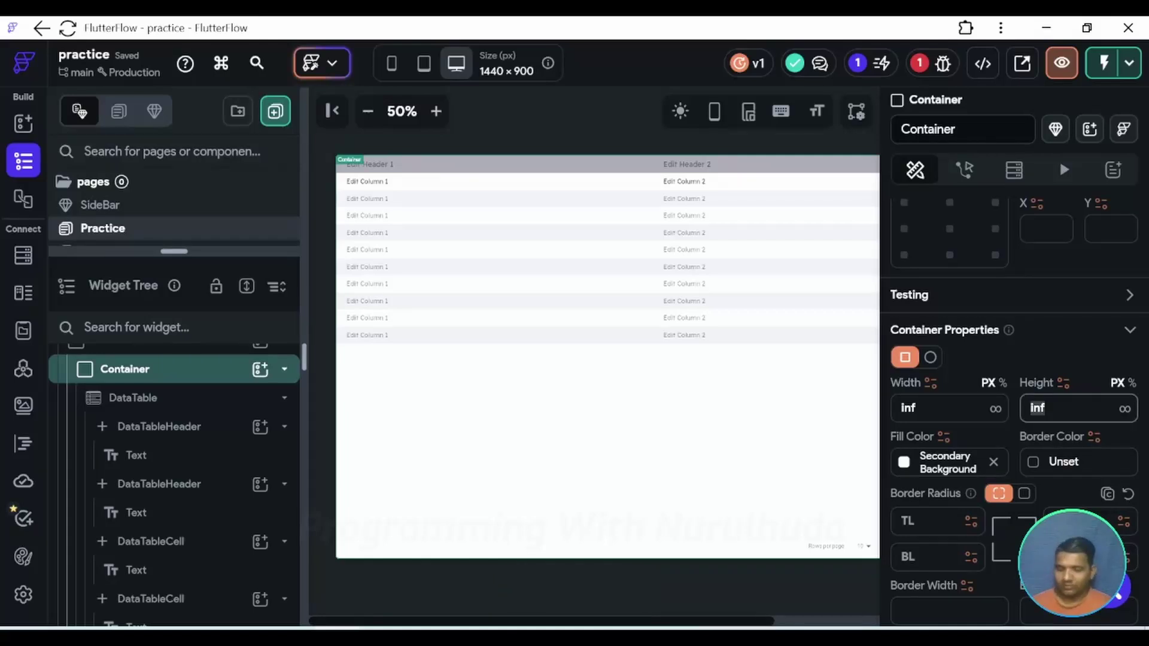
pyautogui.write('400')
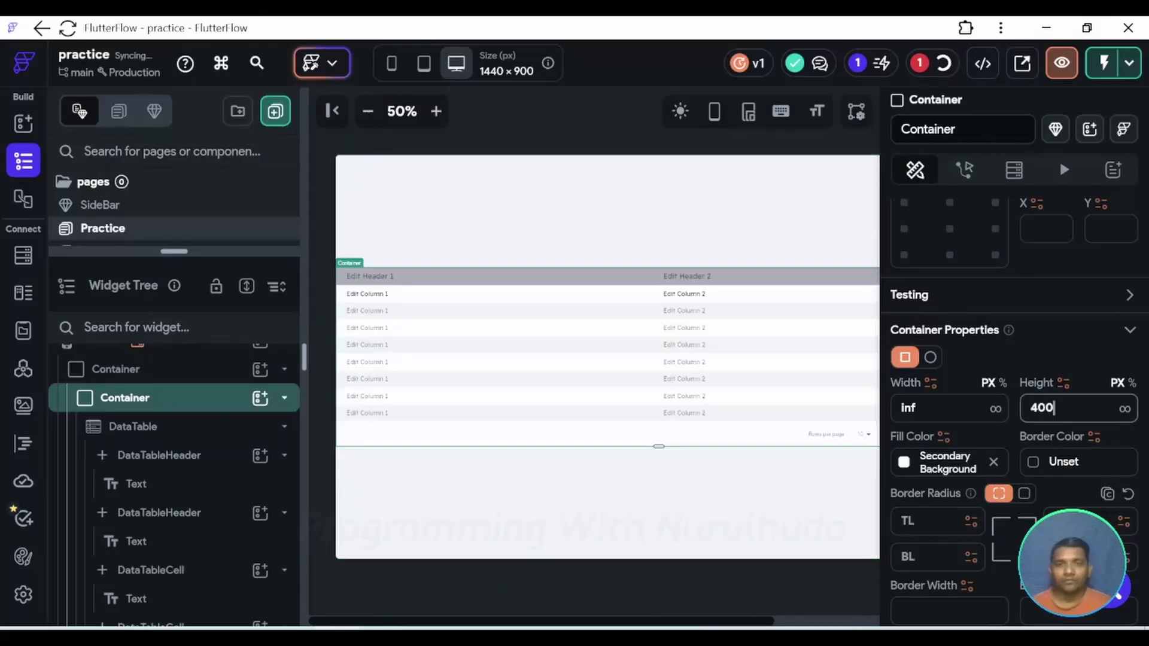
pyautogui.click(368, 111)
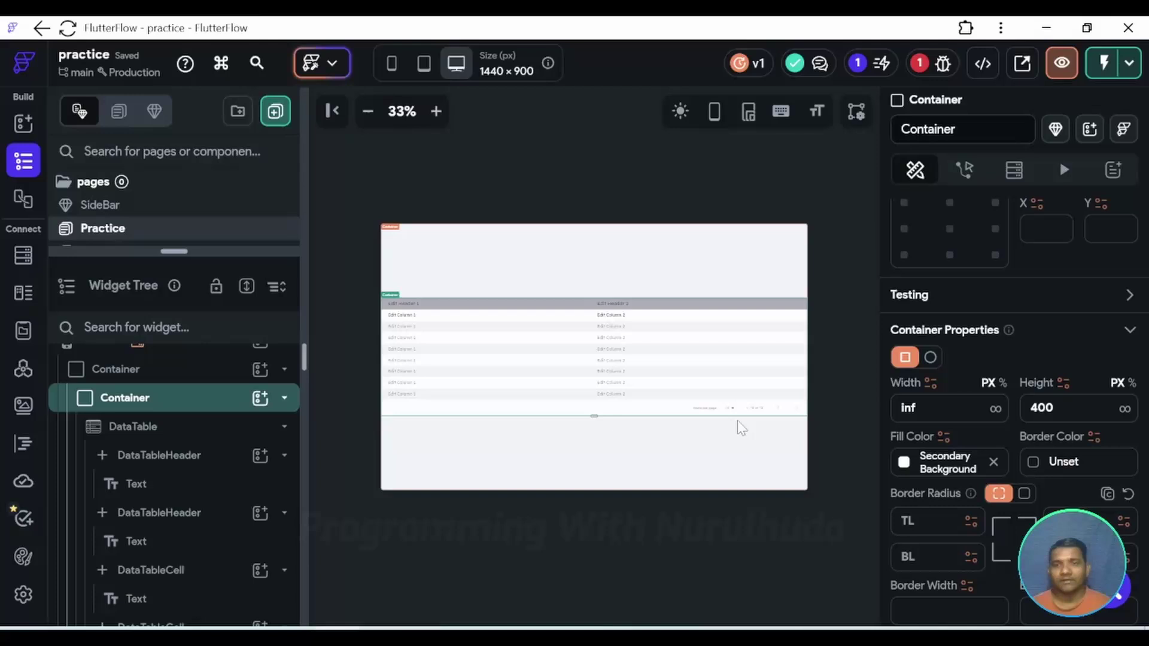
pyautogui.click(438, 113)
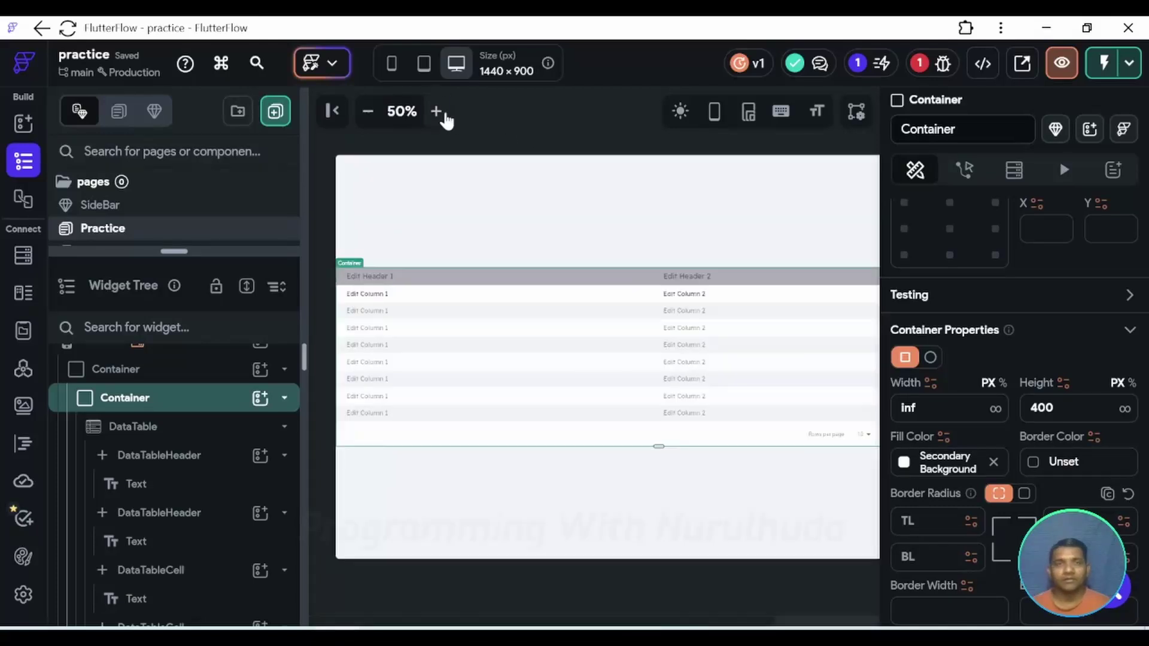
pyautogui.moveTo(527, 621); pyautogui.dragTo(803, 612)
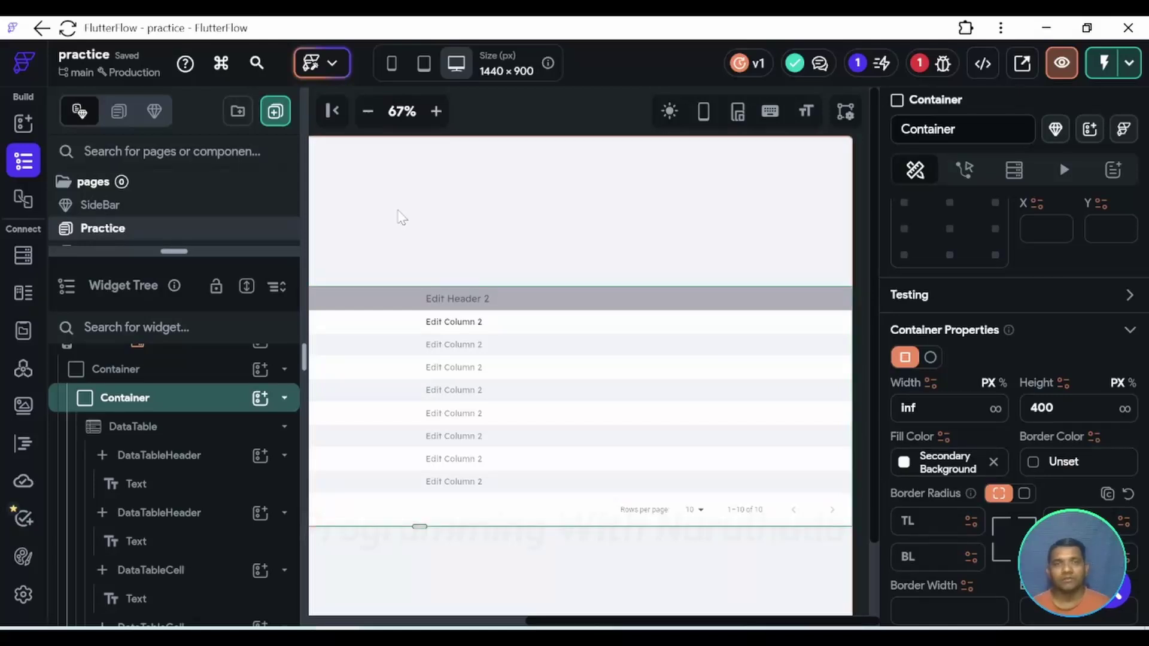
pyautogui.click(367, 111)
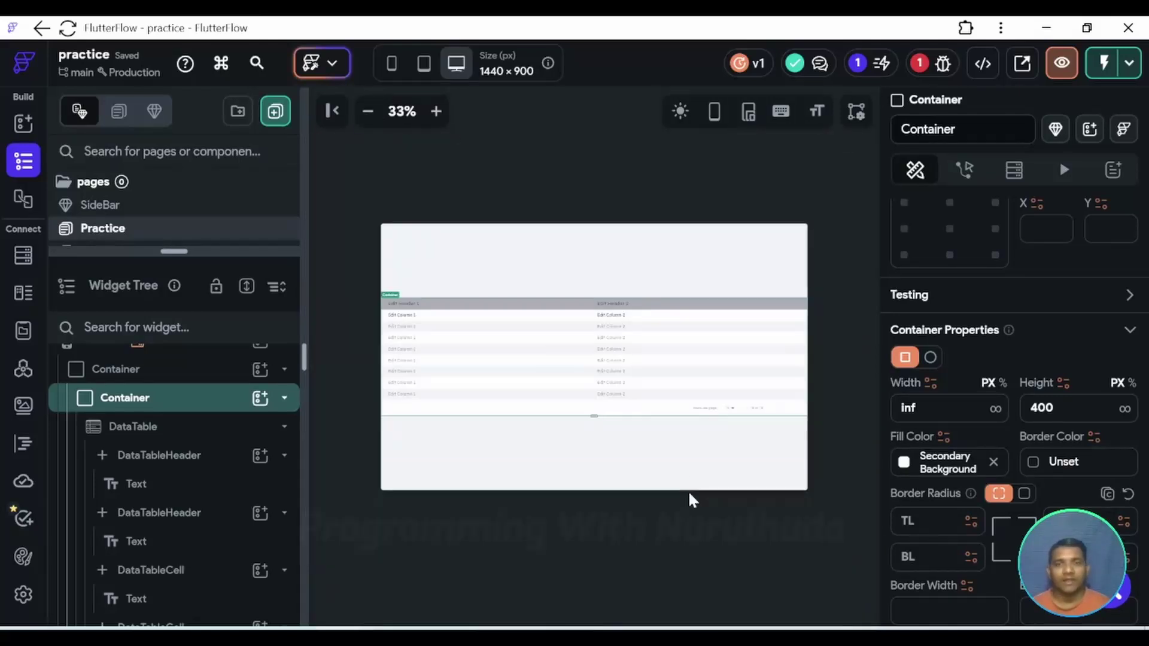
pyautogui.hotkey('ctrl', 's')
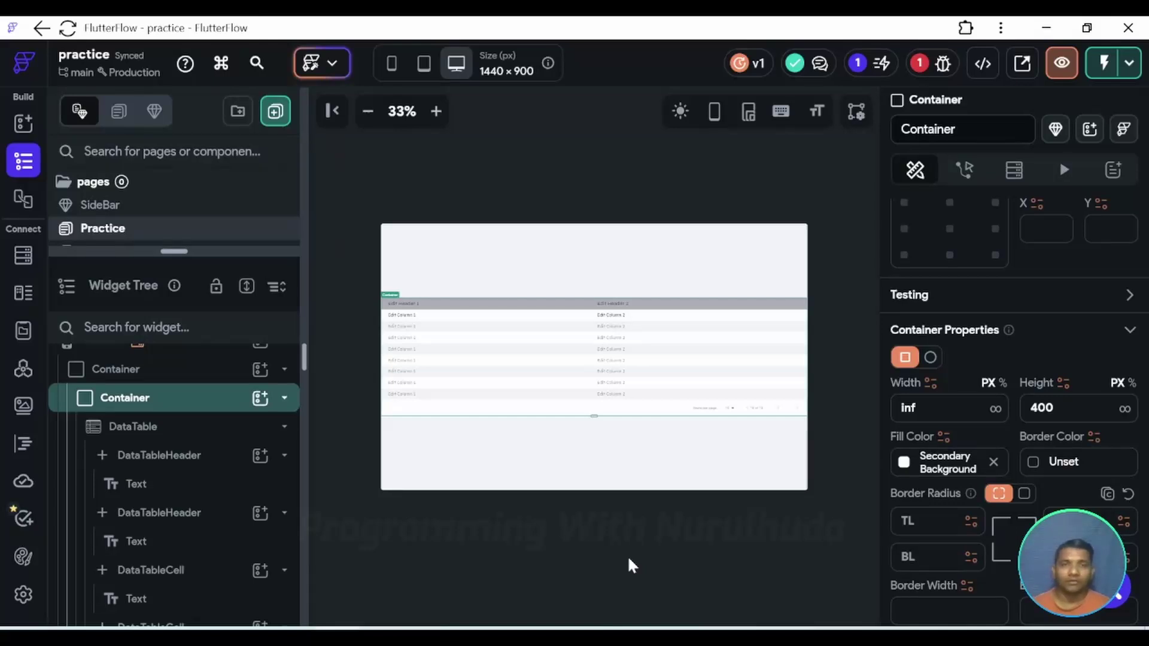
# Change the two header labels to 'Id' and 'Movie Name', fixing a typo, and save
pyautogui.click(411, 306)
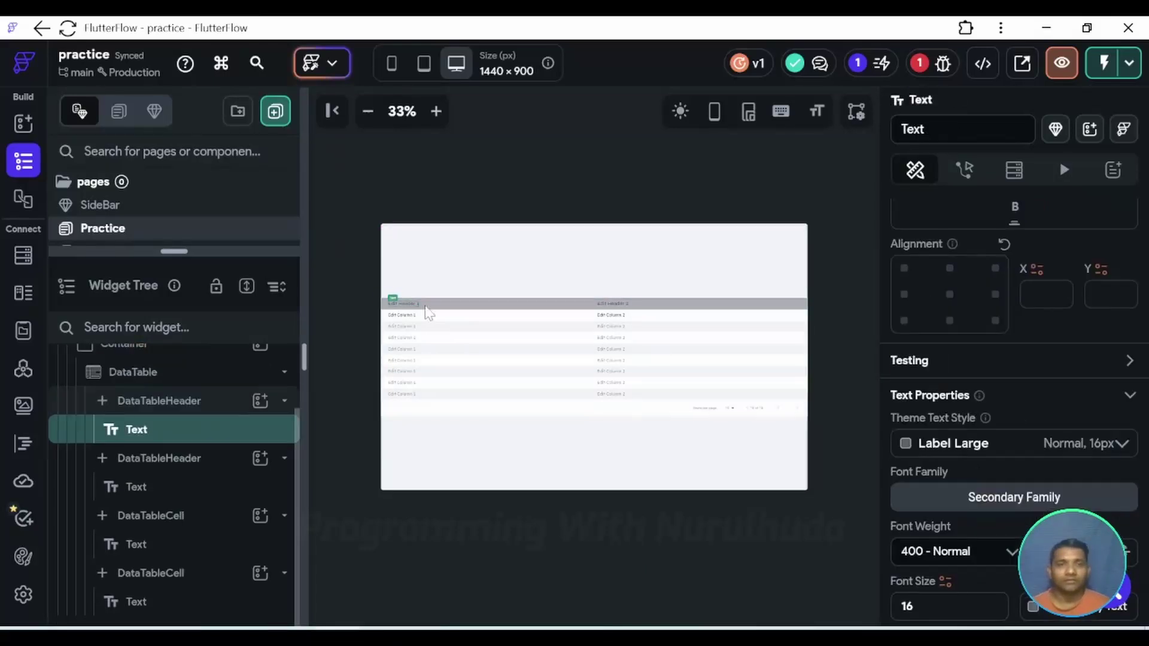
pyautogui.click(436, 110)
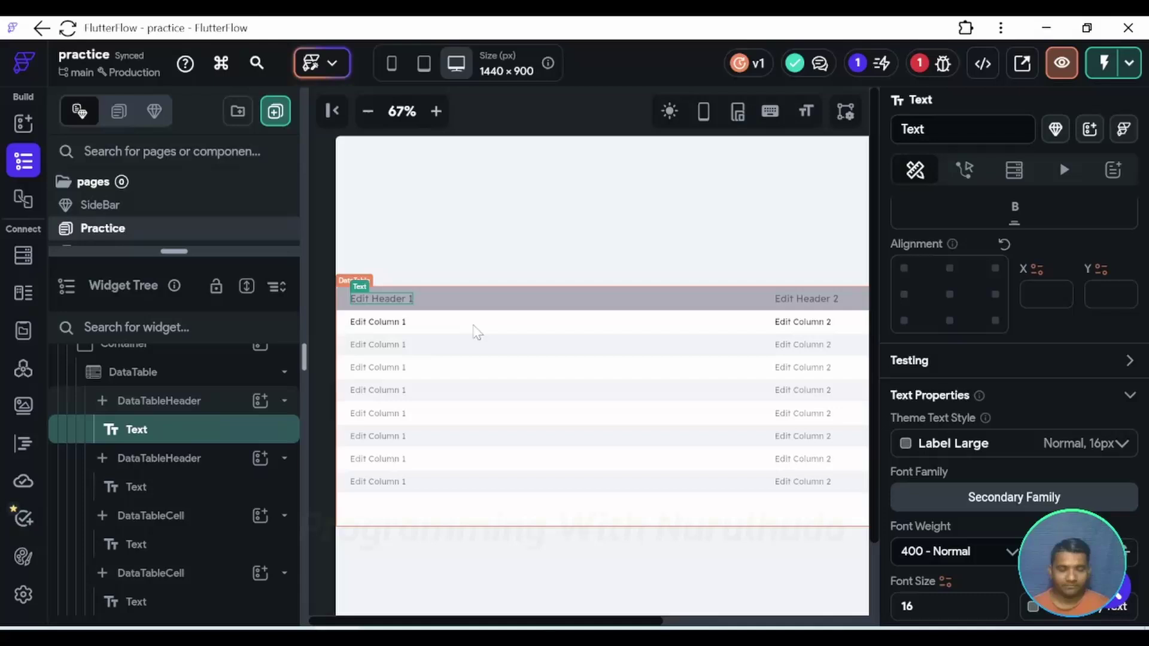
pyautogui.scroll(-2, 956, 410)
pyautogui.scroll(5, 949, 475)
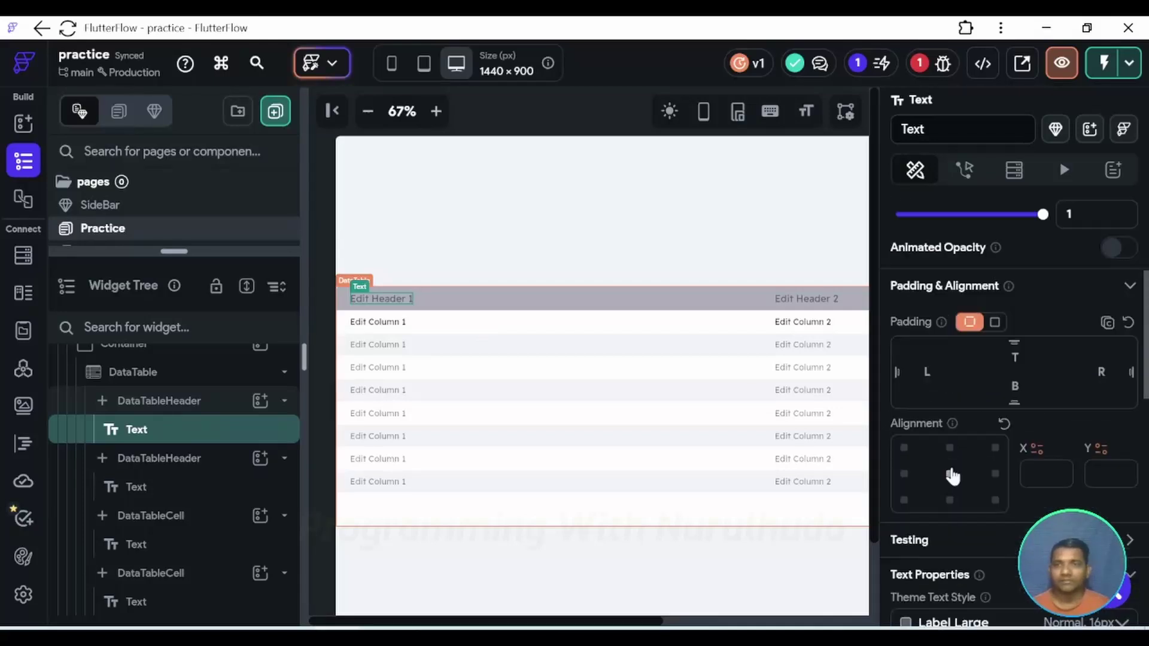
pyautogui.scroll(1, 949, 474)
pyautogui.scroll(1, 979, 373)
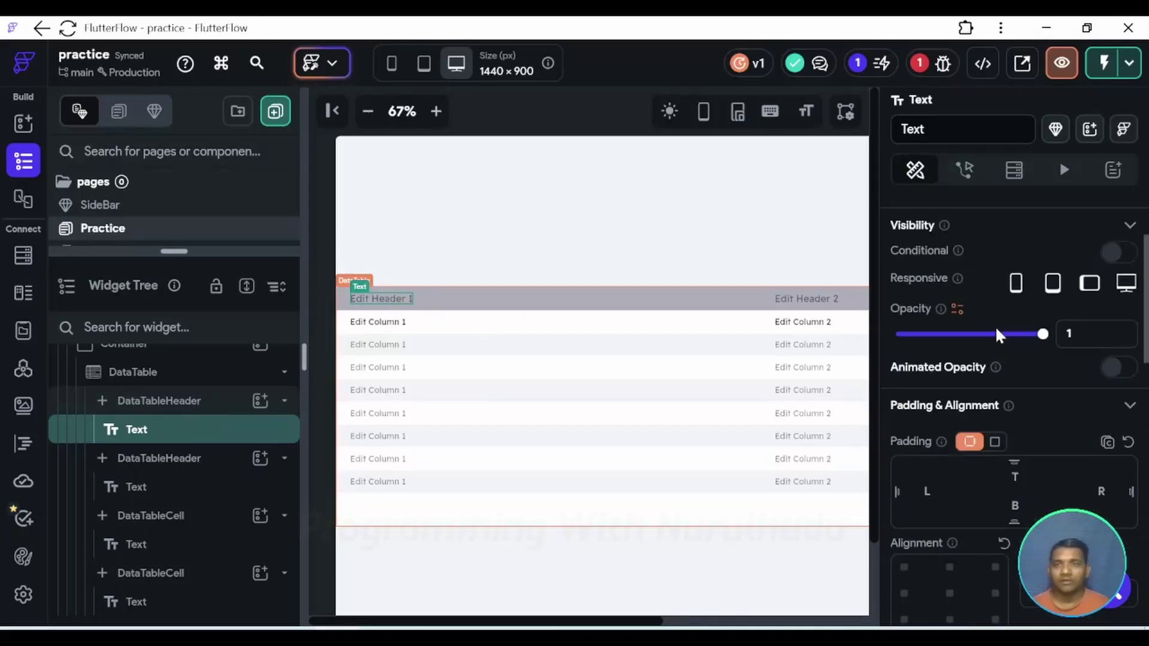
pyautogui.scroll(1, 996, 326)
pyautogui.tripleClick(988, 244)
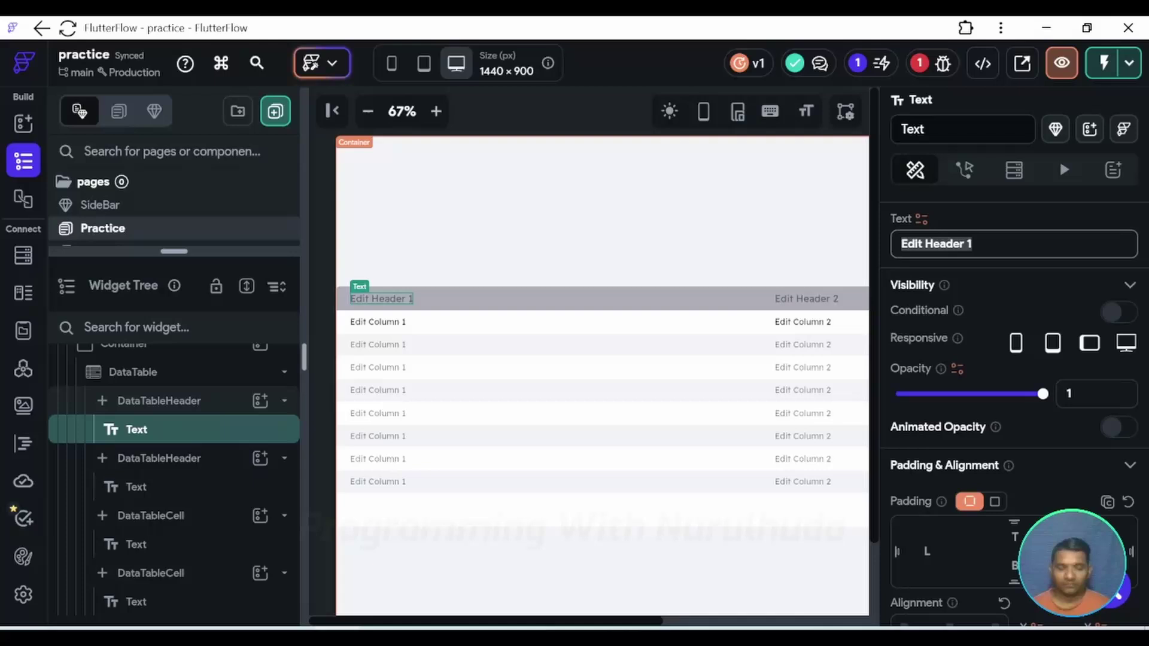
pyautogui.write('Id')
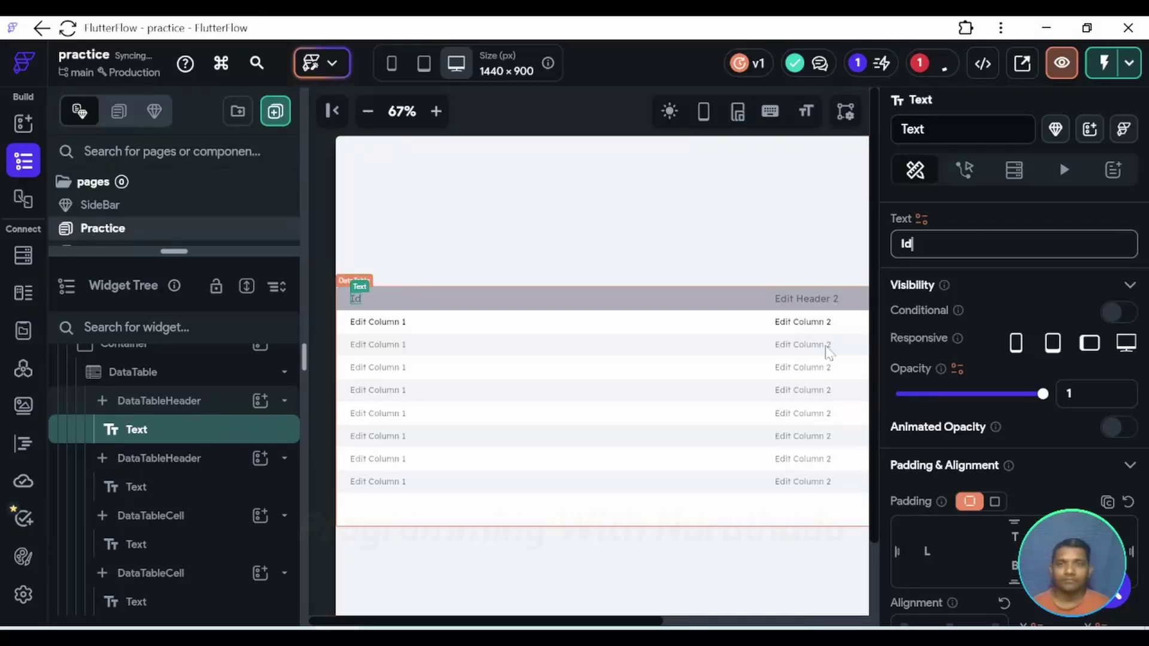
pyautogui.click(806, 298)
pyautogui.tripleClick(987, 244)
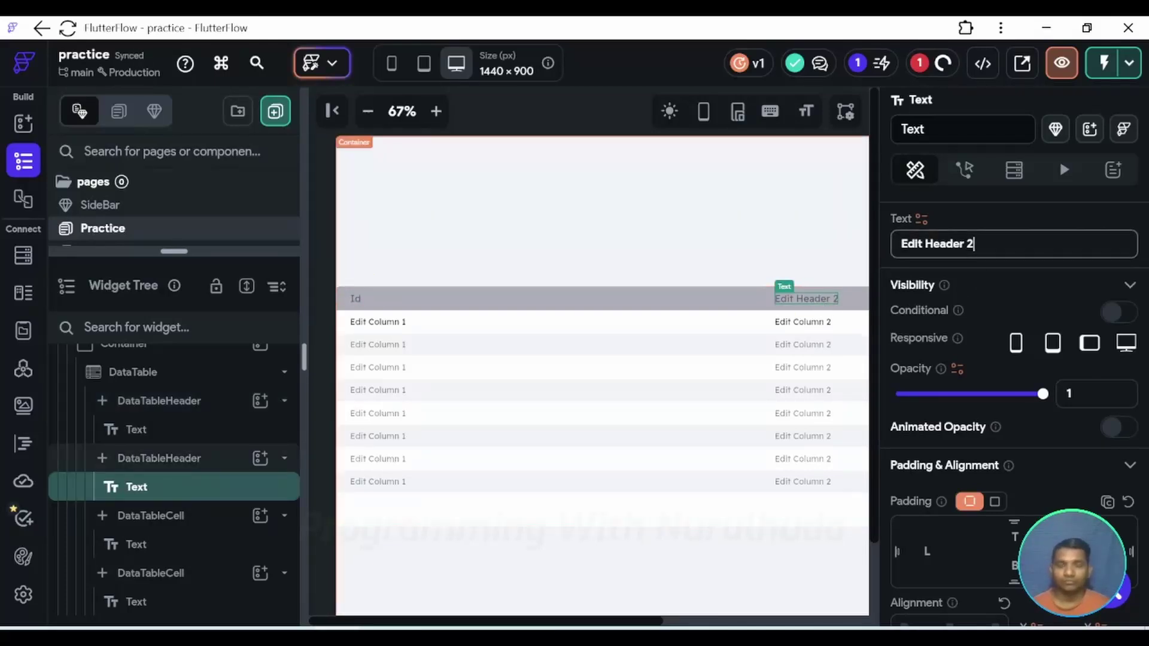
pyautogui.write('Name')
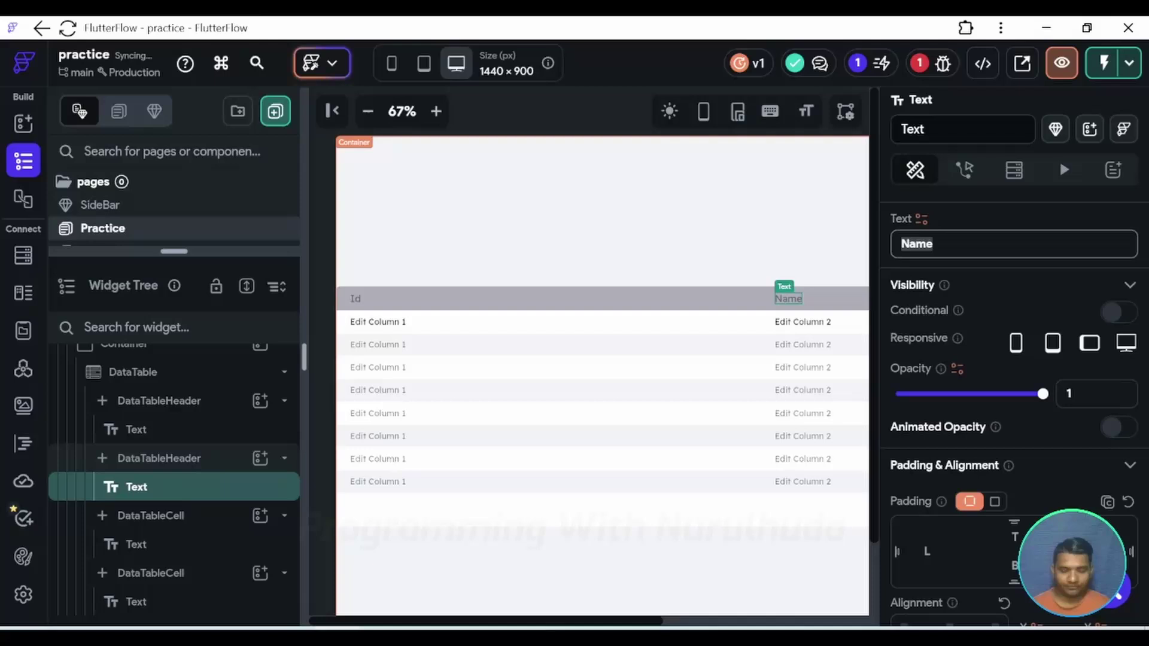
pyautogui.press('BackSpace')
pyautogui.press('BackSpace')
pyautogui.press('BackSpace')
pyautogui.write('Moview N')
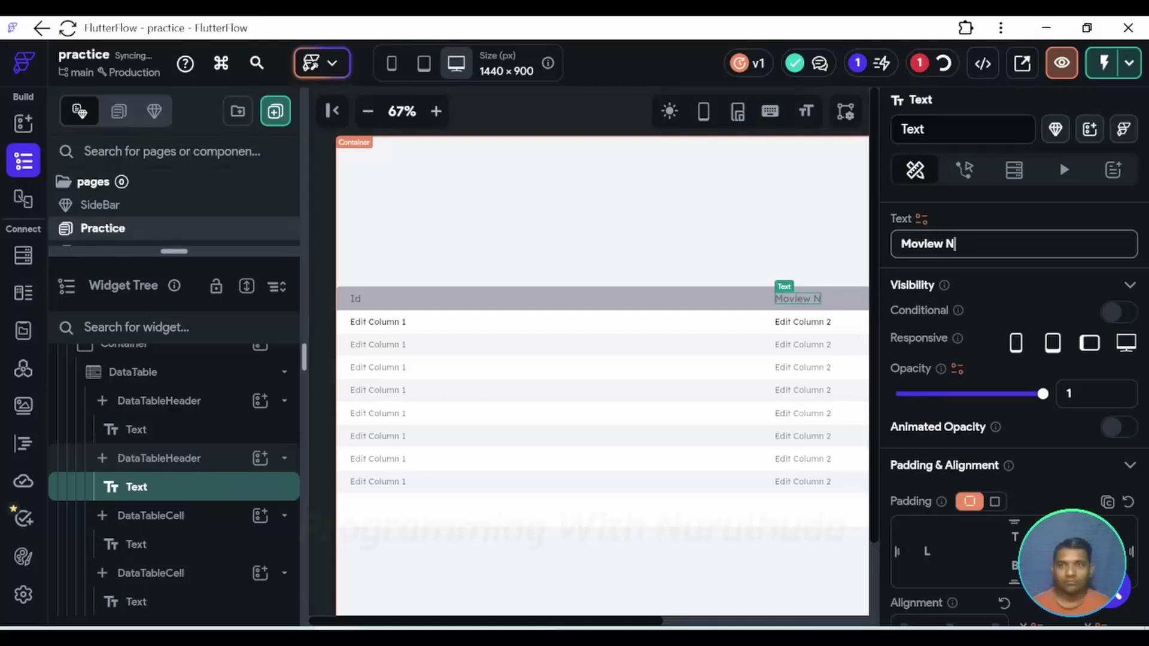
pyautogui.press('BackSpace')
pyautogui.press('BackSpace')
pyautogui.press('BackSpace')
pyautogui.write('Nam')
pyautogui.write('e')
pyautogui.click(367, 110)
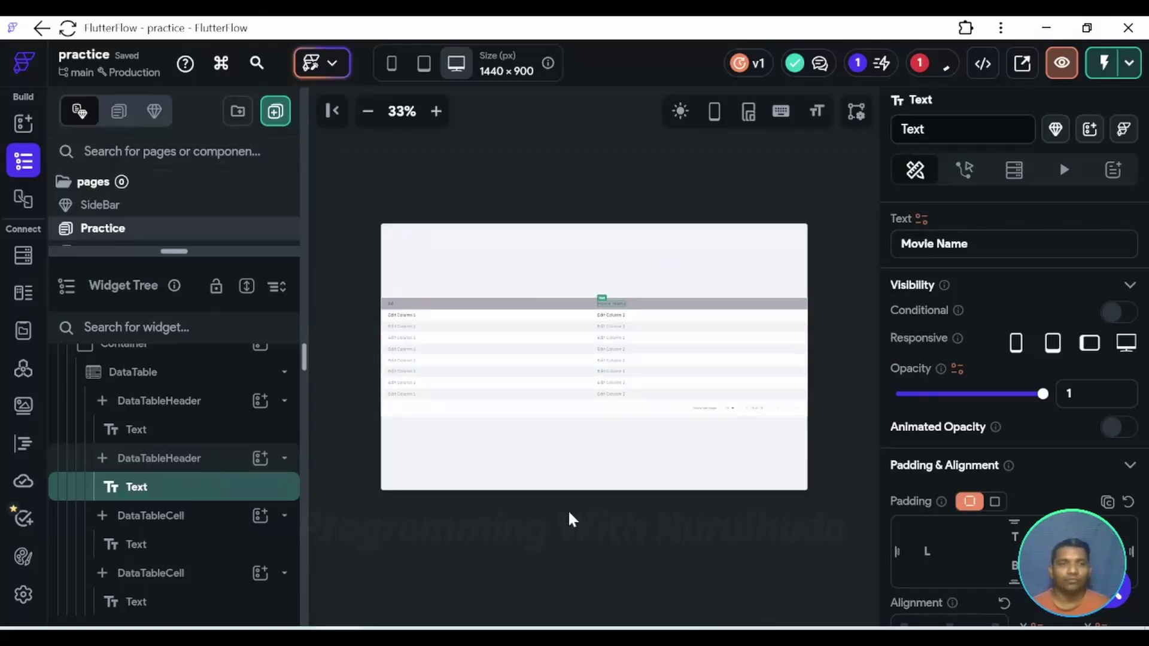
pyautogui.hotkey('ctrl', 's')
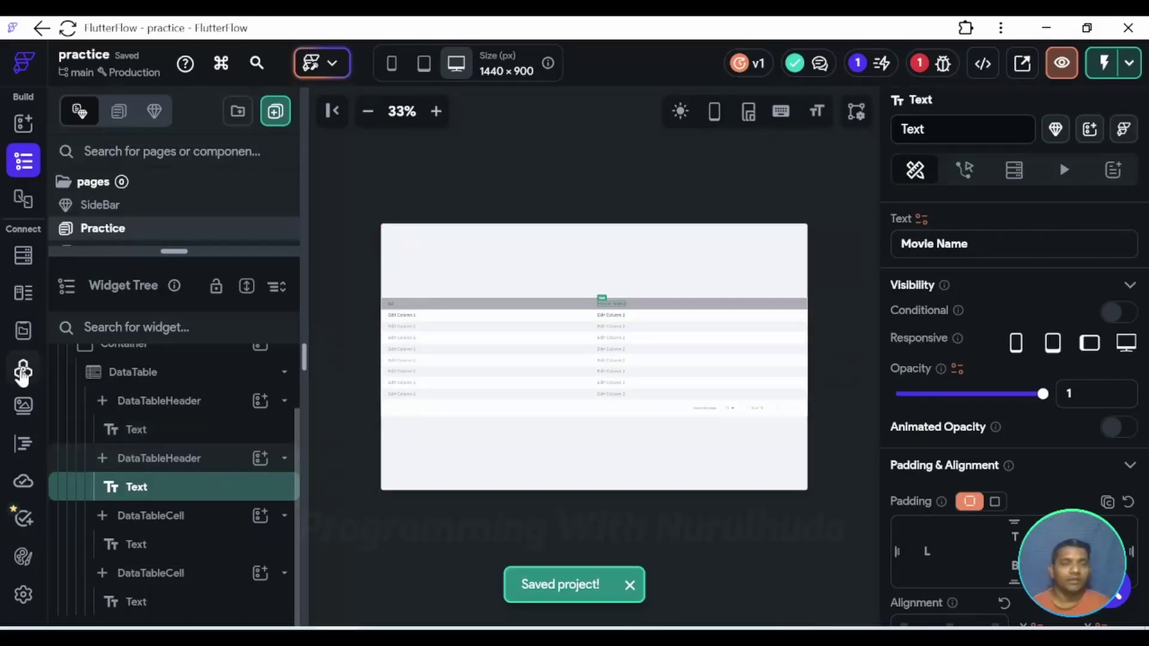
# Strip the id placeholder so MovieAPI's URL ends at /api/movies, then view Response & Test
pyautogui.click(23, 372)
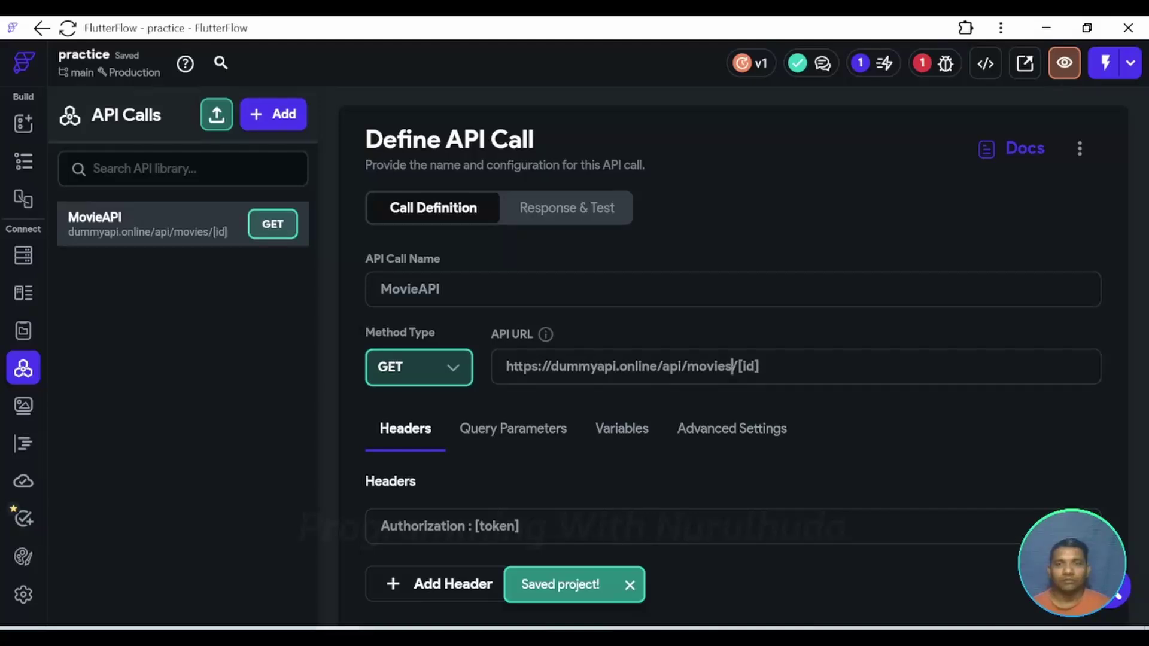
pyautogui.hotkey('shift', 'End')
pyautogui.press('BackSpace')
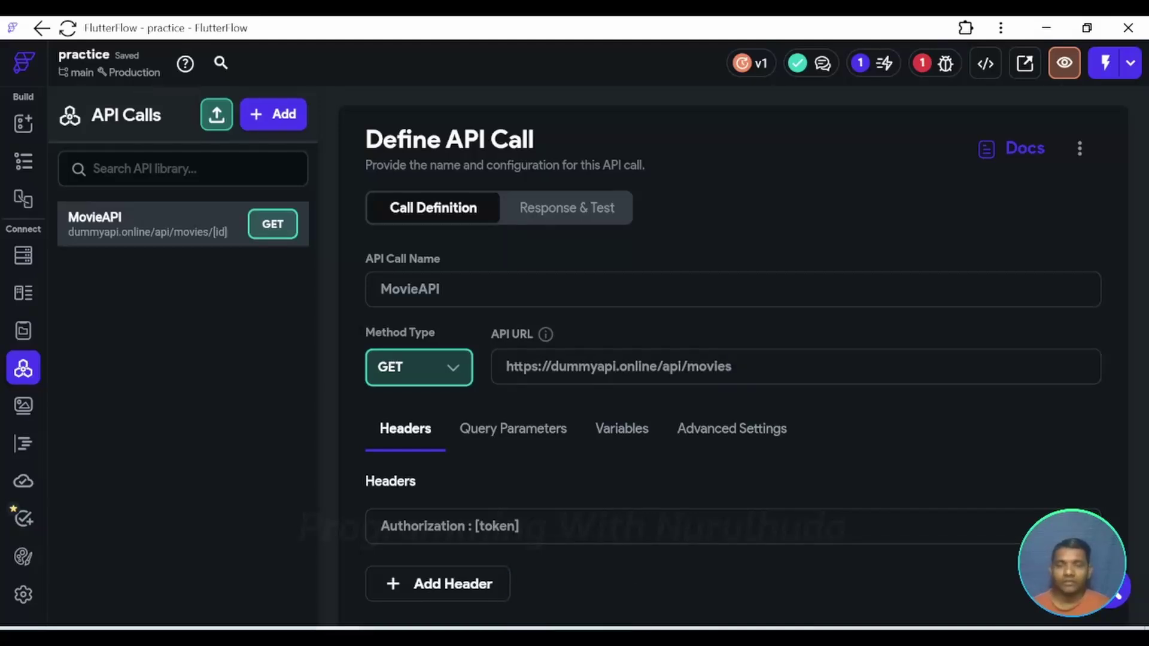
pyautogui.scroll(-1, 855, 405)
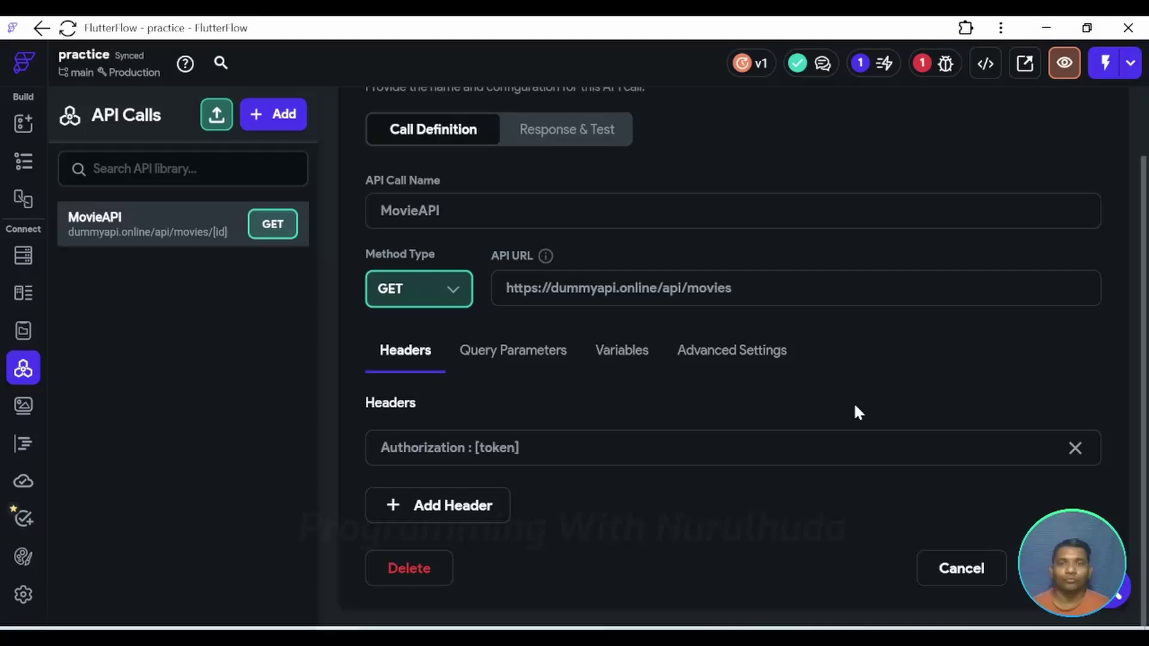
pyautogui.scroll(1, 841, 396)
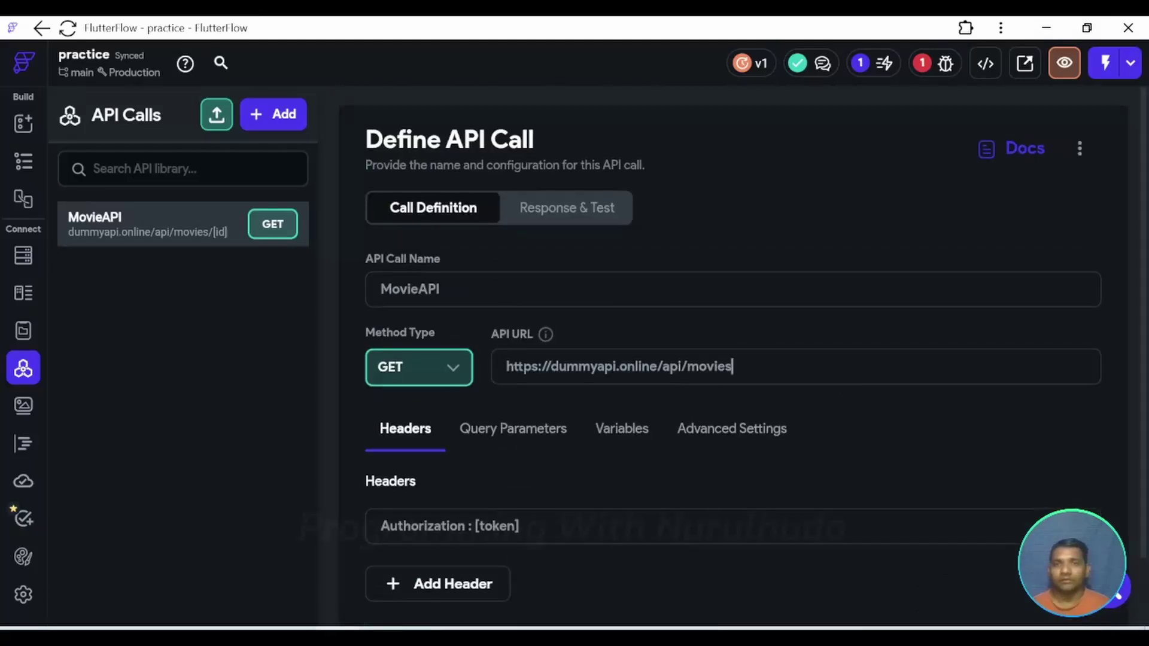
pyautogui.click(557, 210)
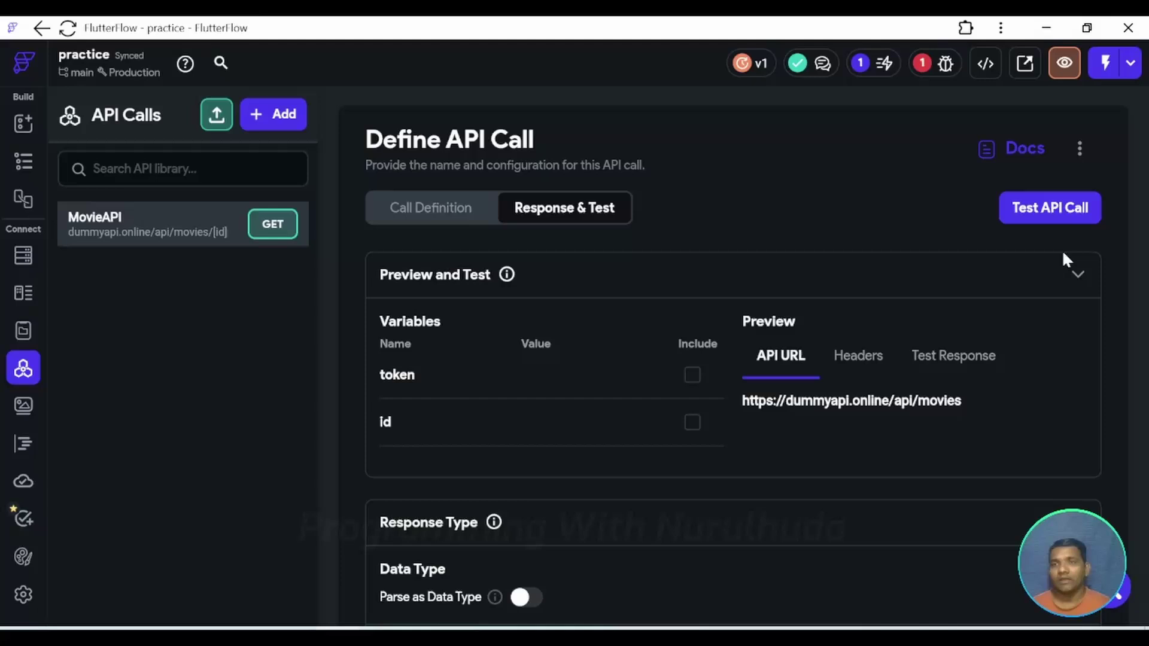
# Test the MovieAPI call and inspect the id key in the returned movie JSON
pyautogui.click(1066, 223)
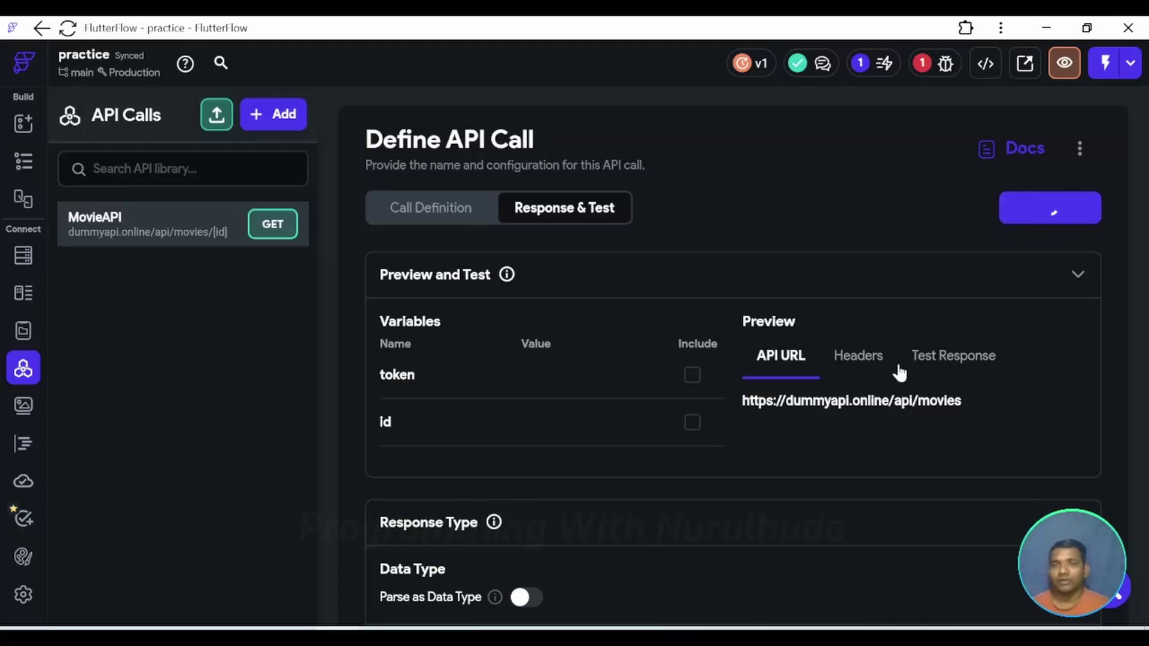
pyautogui.scroll(-2, 927, 377)
pyautogui.scroll(-1, 927, 377)
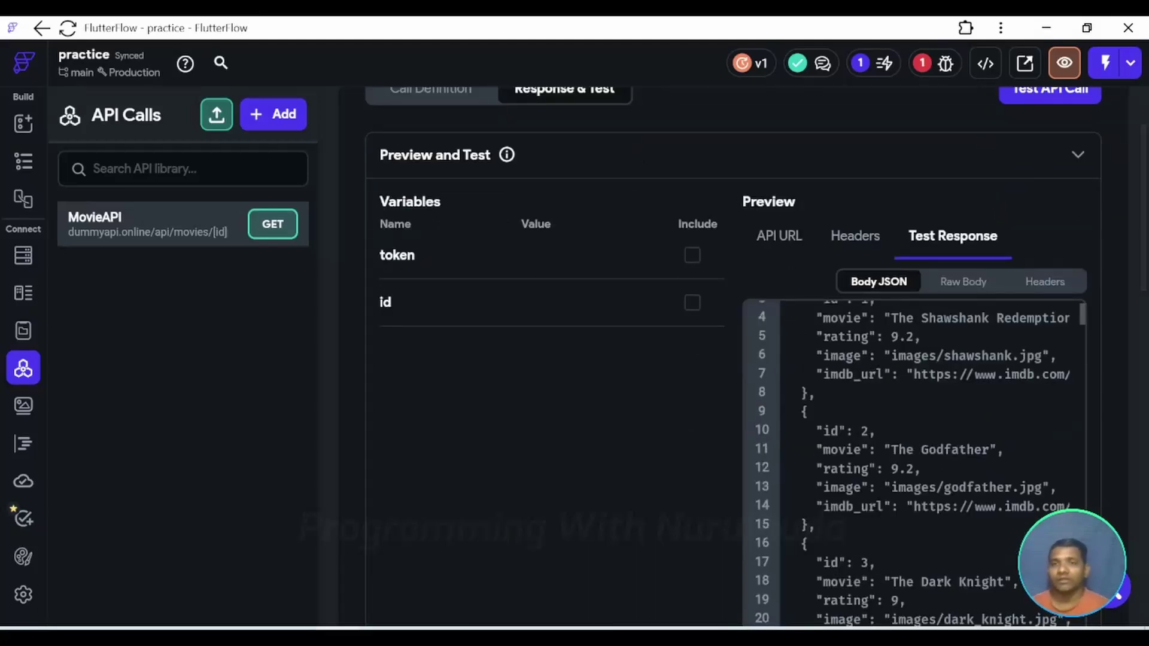
pyautogui.scroll(2, 926, 377)
pyautogui.scroll(1, 913, 448)
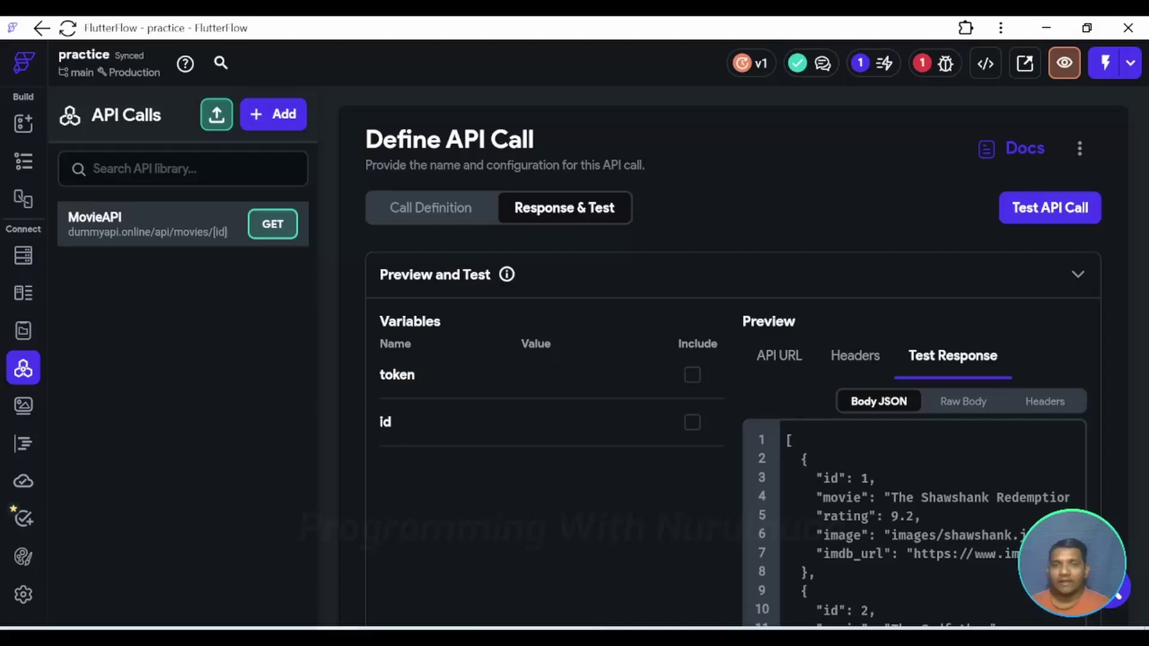
pyautogui.scroll(-1, 921, 525)
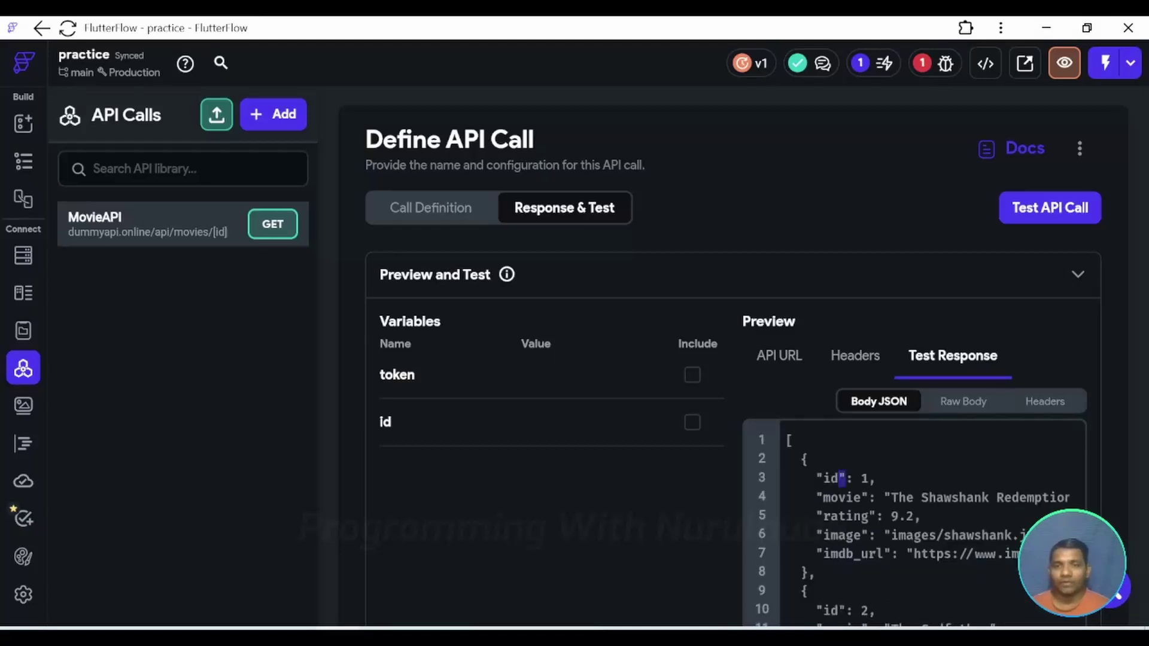
pyautogui.doubleClick(835, 478)
pyautogui.click(830, 479)
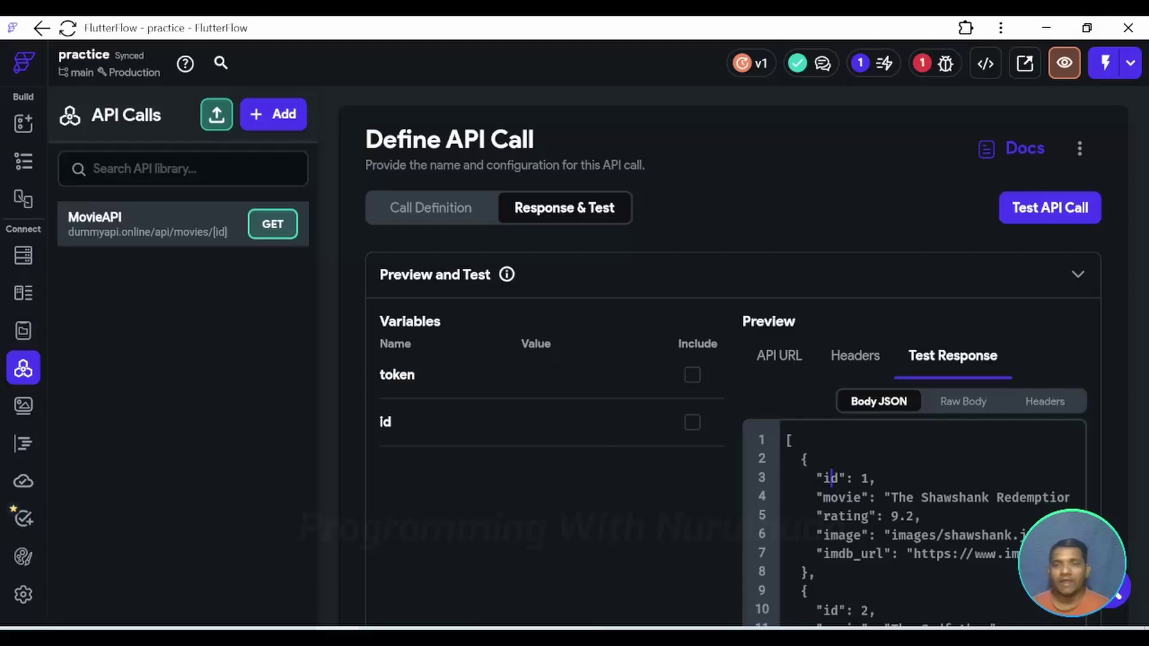
pyautogui.scroll(-2, 914, 530)
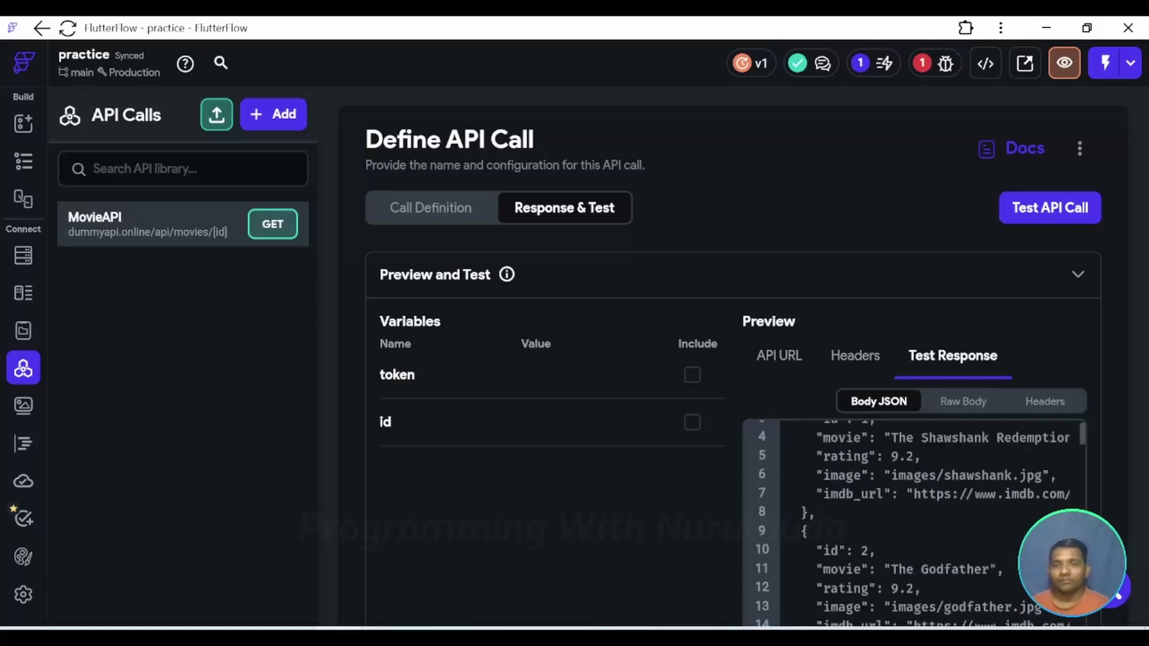
pyautogui.scroll(-1, 702, 466)
pyautogui.scroll(-3, 703, 466)
pyautogui.scroll(-2, 700, 471)
pyautogui.scroll(-2, 701, 471)
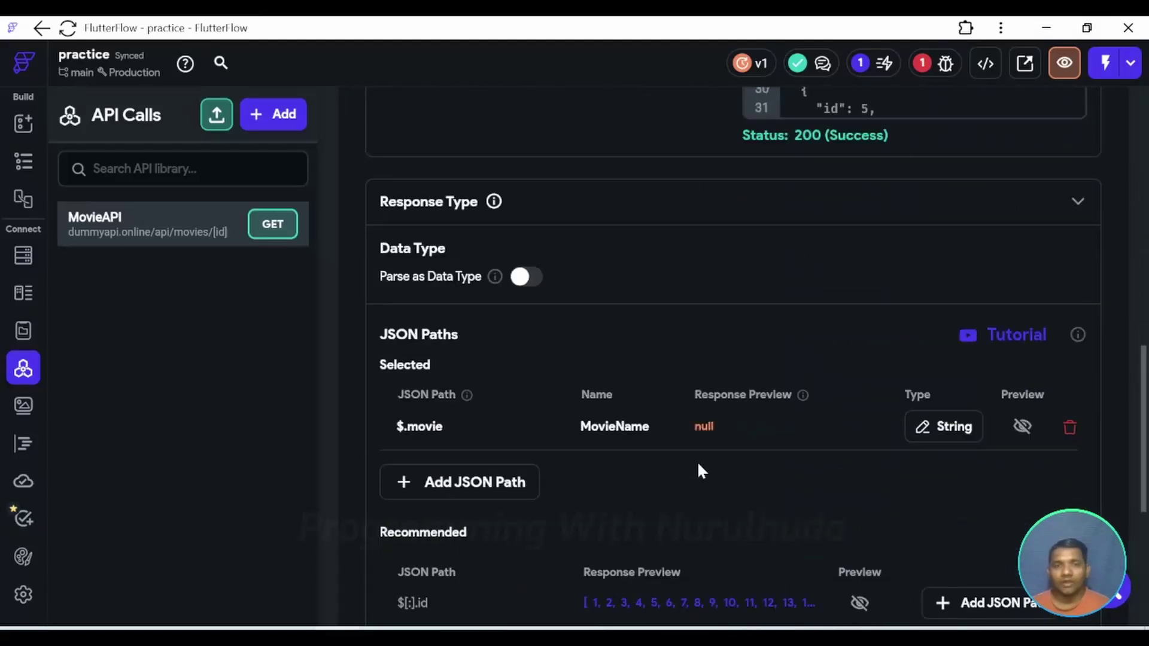
pyautogui.scroll(-1, 769, 454)
# Delete the MovieName JSON path and add a root $ path named MoviesPath
pyautogui.click(1068, 367)
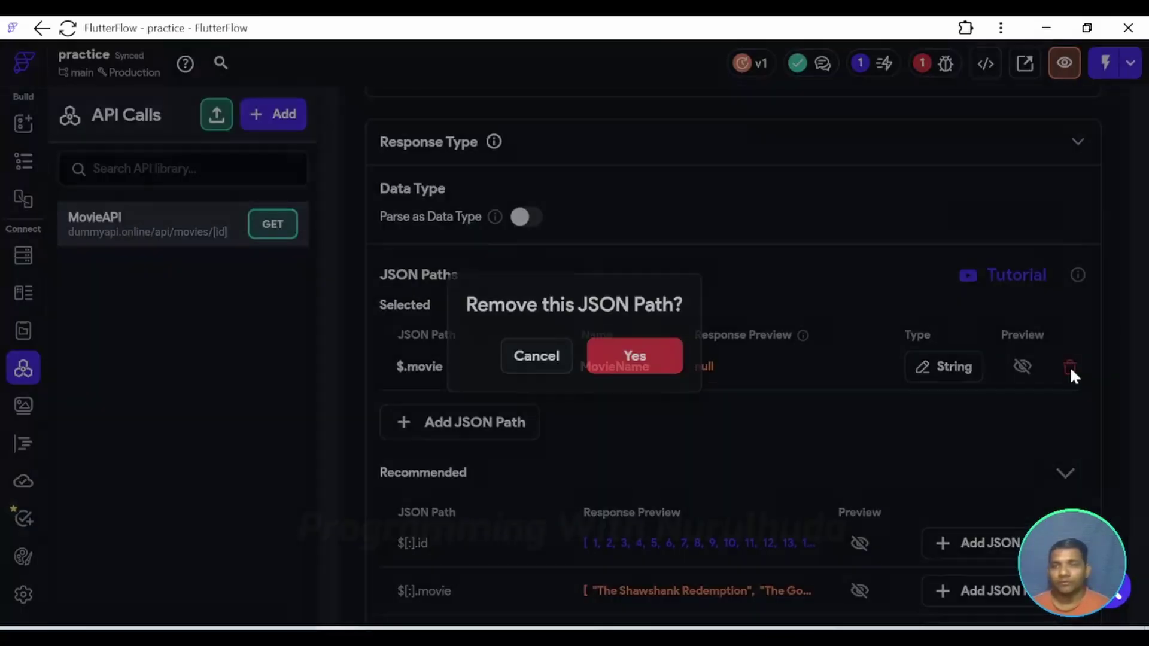
pyautogui.click(675, 354)
pyautogui.scroll(-1, 784, 392)
pyautogui.scroll(2, 783, 386)
pyautogui.scroll(-1, 784, 387)
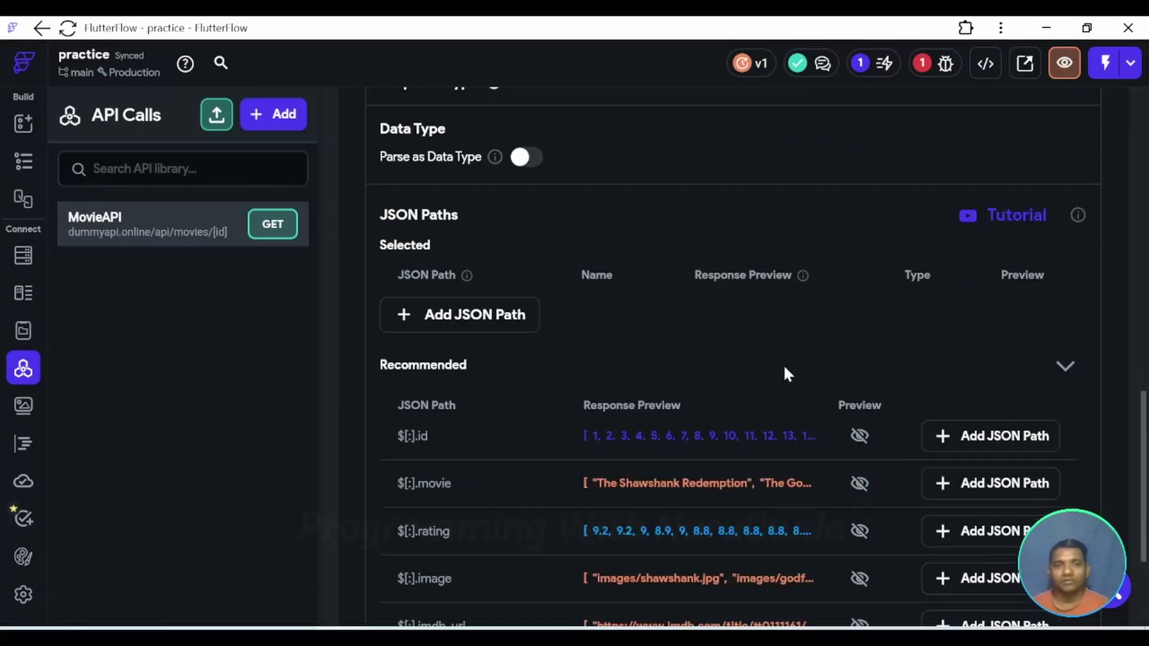
pyautogui.scroll(-1, 728, 405)
pyautogui.scroll(1, 495, 392)
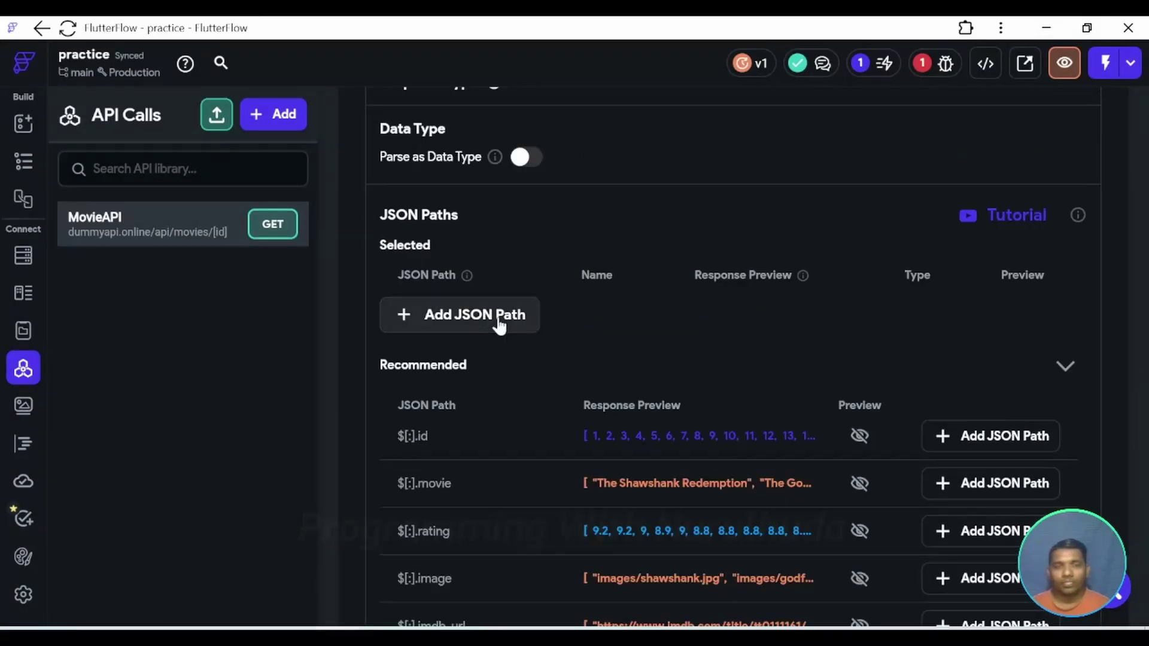
pyautogui.click(463, 321)
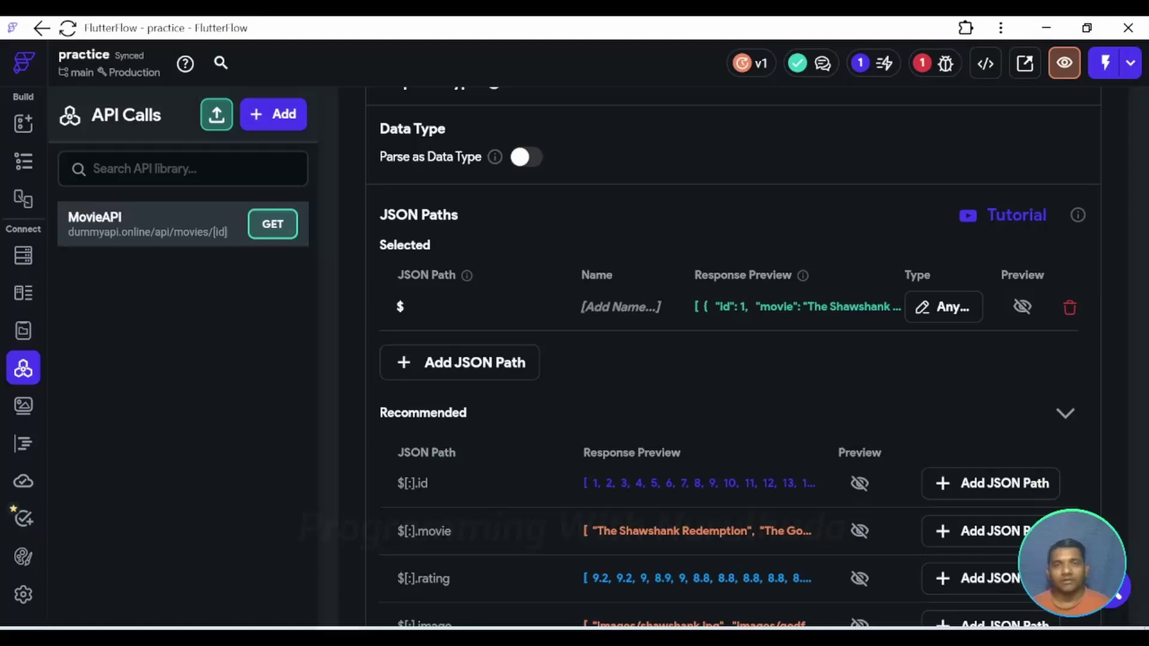
pyautogui.click(620, 306)
pyautogui.write('Mov')
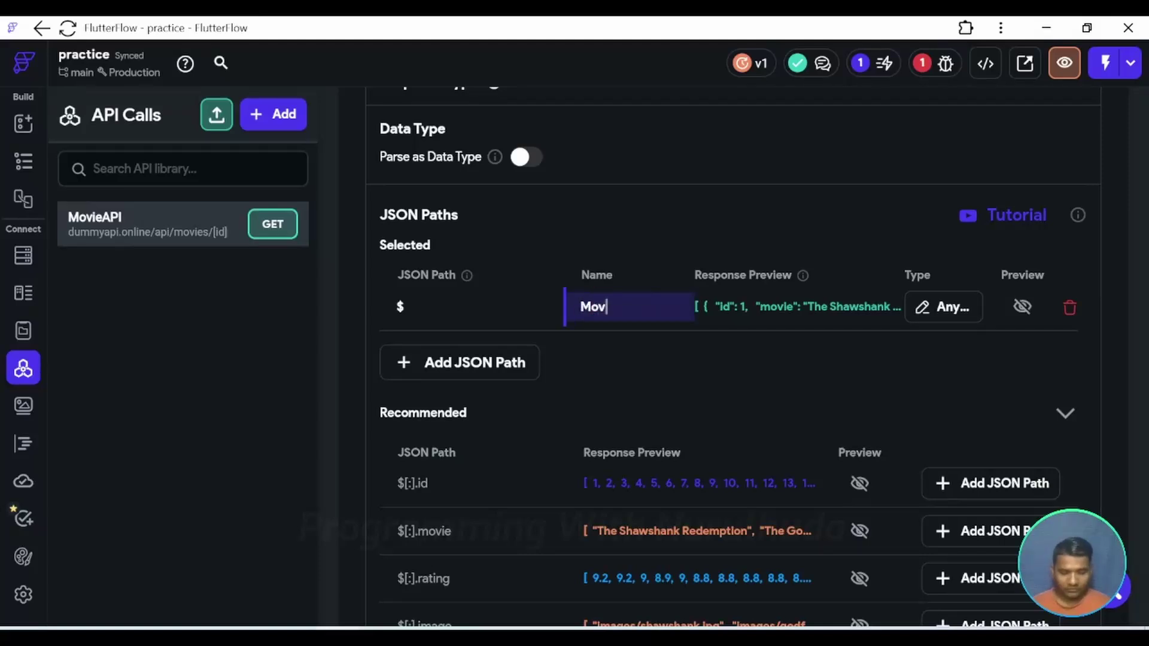
pyautogui.write('iew')
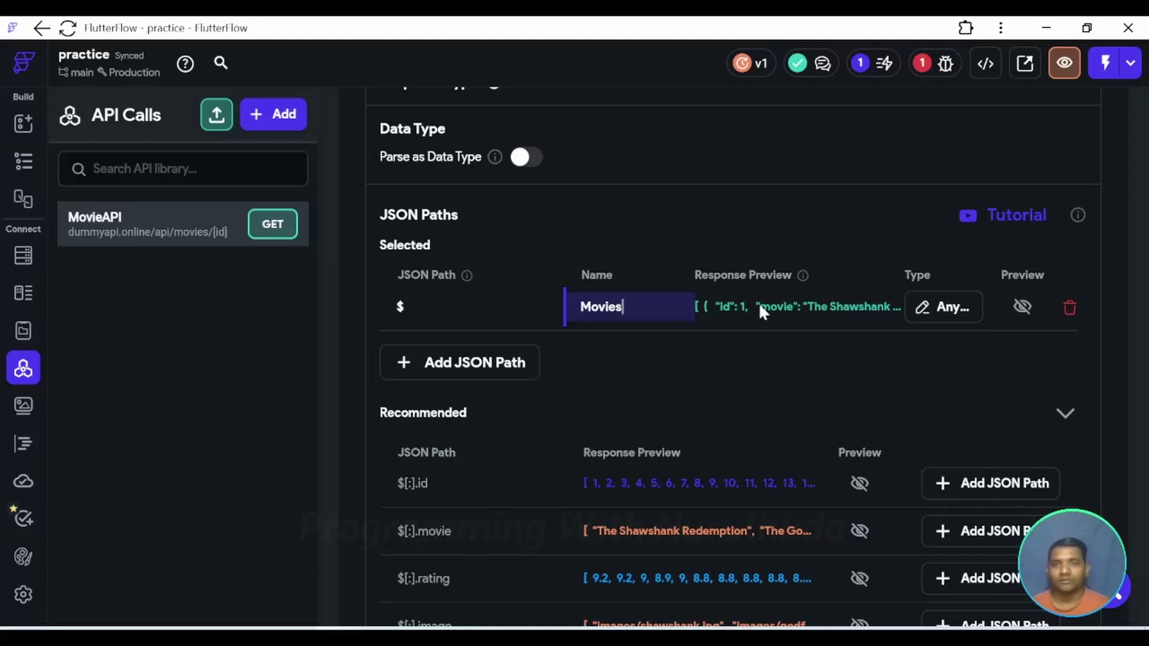
pyautogui.write('Path')
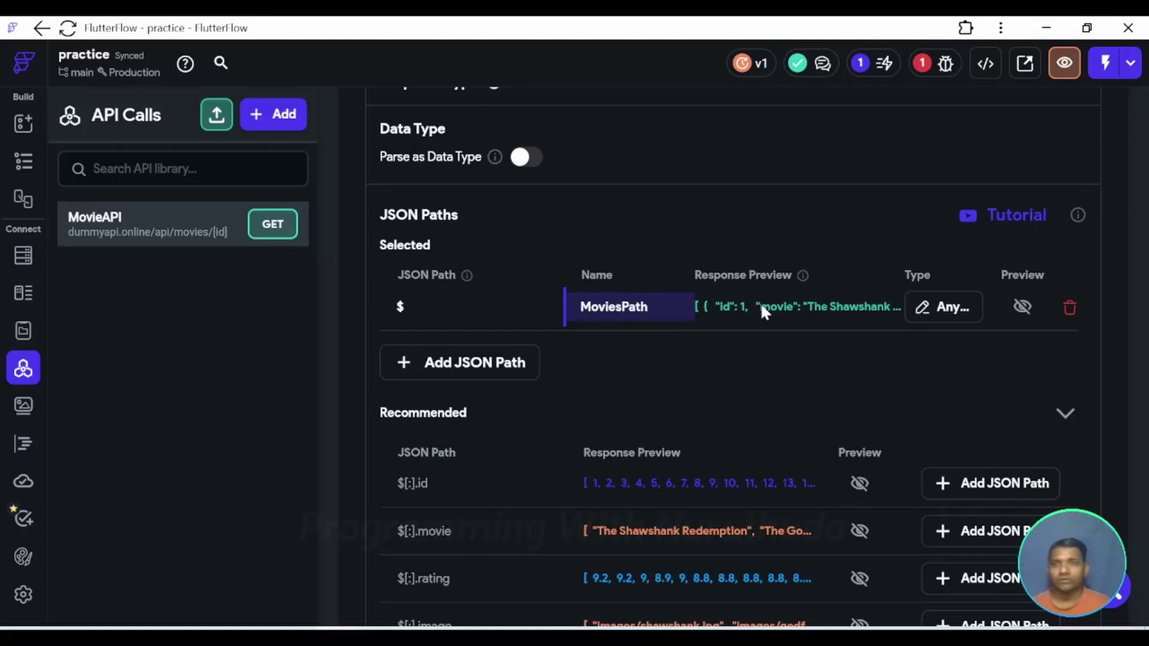
pyautogui.scroll(1, 712, 272)
pyautogui.scroll(-2, 712, 272)
pyautogui.scroll(-1, 782, 325)
pyautogui.scroll(-1, 813, 366)
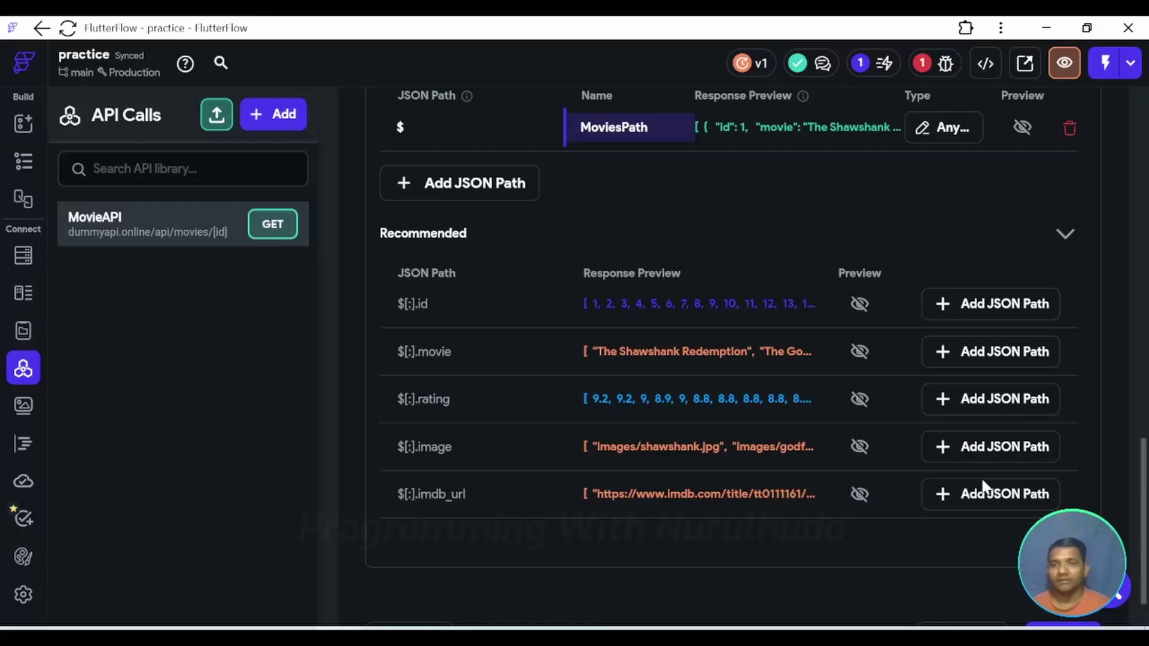
pyautogui.scroll(6, 982, 477)
pyautogui.scroll(-3, 732, 359)
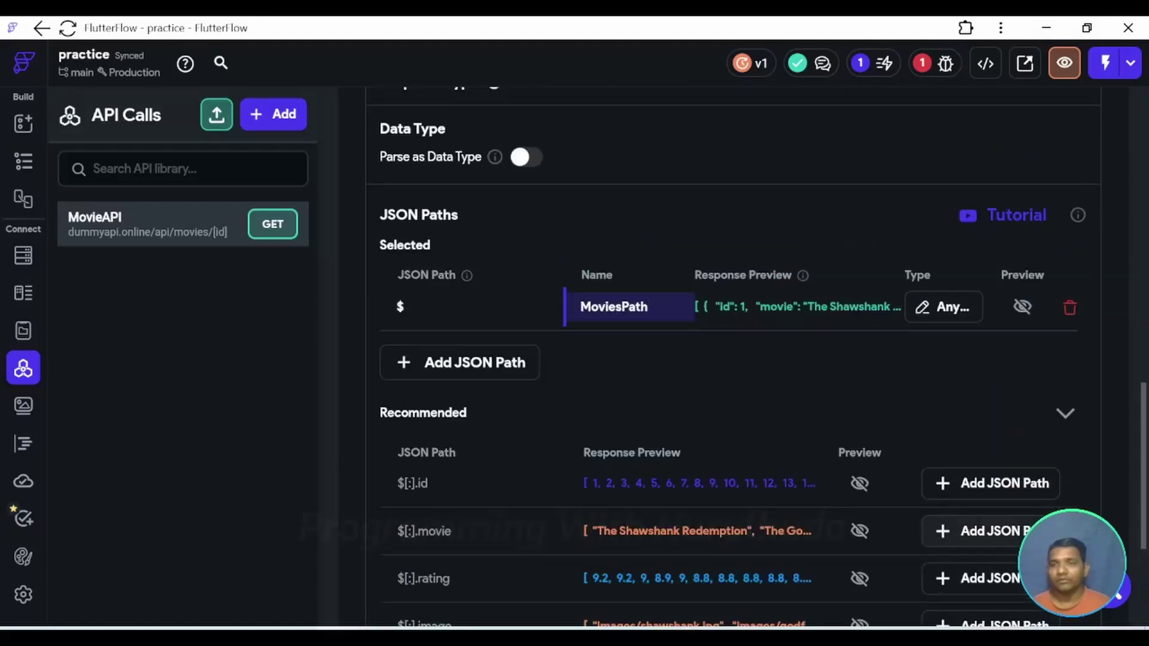
pyautogui.scroll(-2, 985, 453)
pyautogui.scroll(-2, 984, 453)
pyautogui.scroll(1, 985, 454)
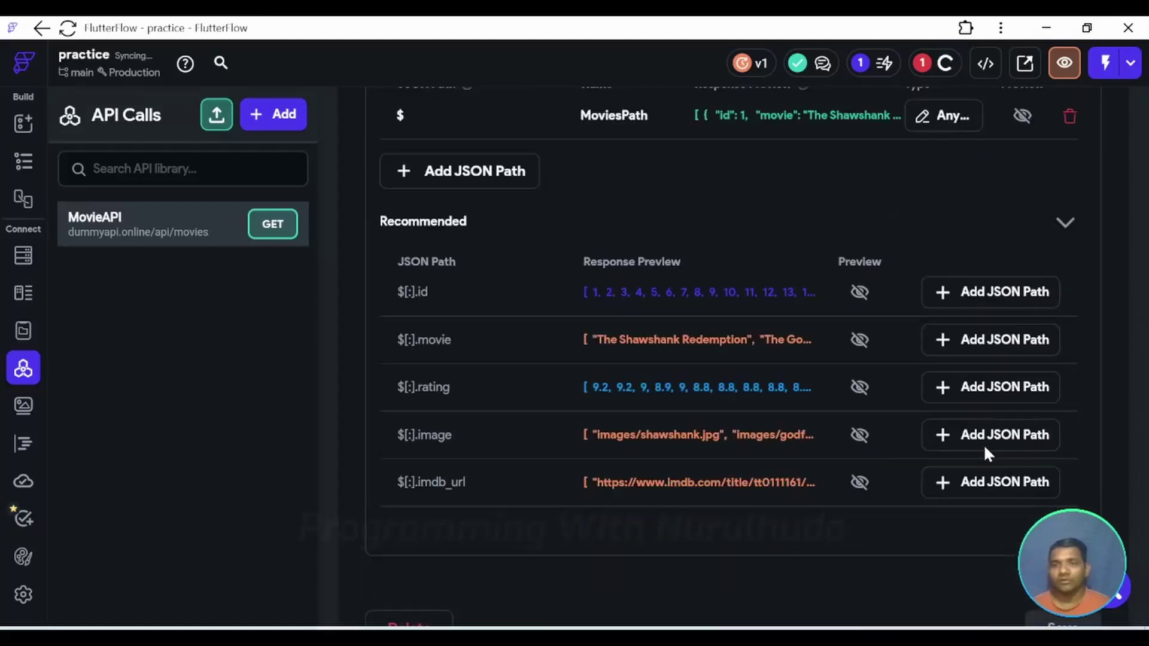
pyautogui.scroll(3, 983, 445)
pyautogui.scroll(3, 983, 445)
pyautogui.scroll(3, 983, 445)
pyautogui.scroll(2, 983, 444)
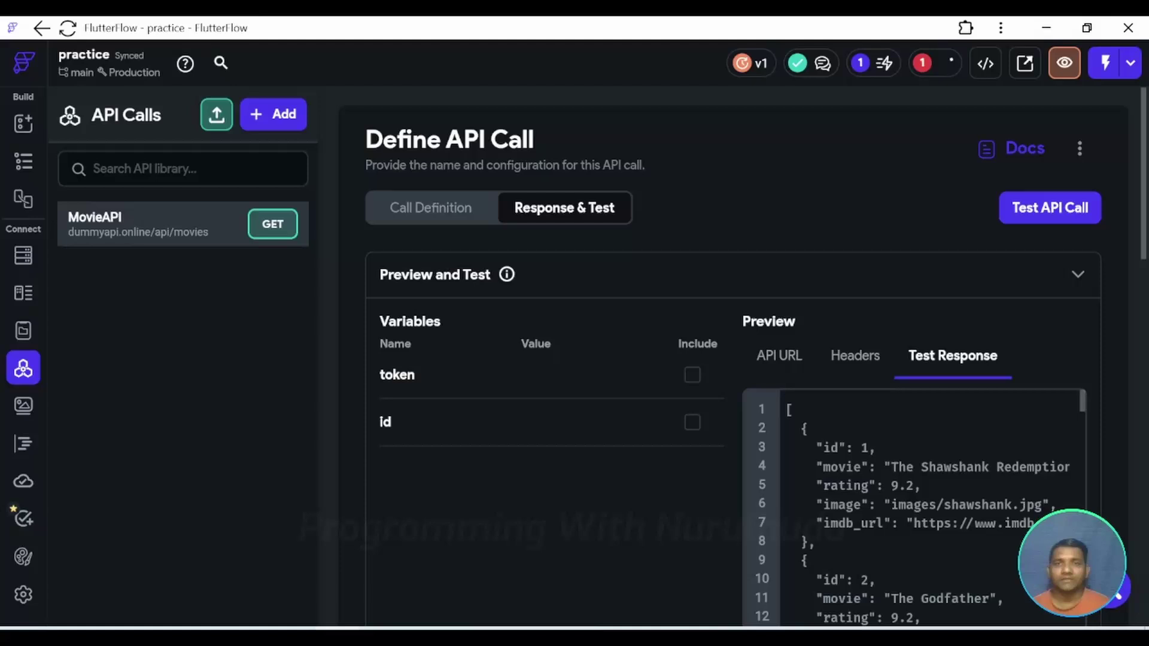
# Check the MovieAPI definition, then rerun its test from Response & Test
pyautogui.click(437, 209)
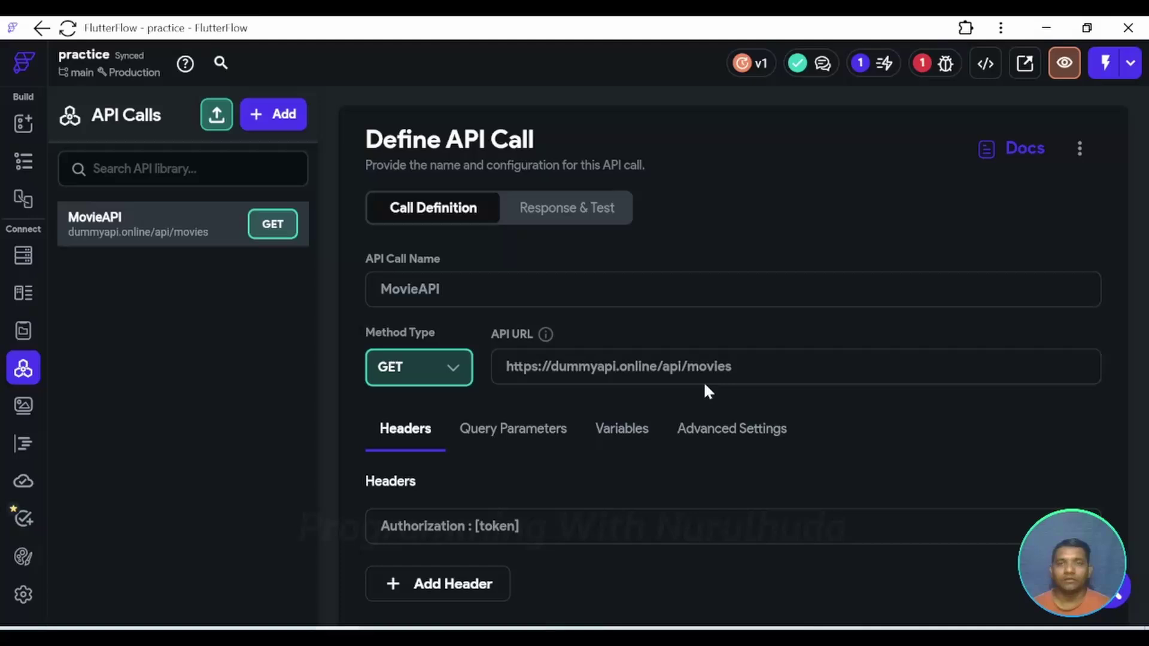
pyautogui.click(597, 209)
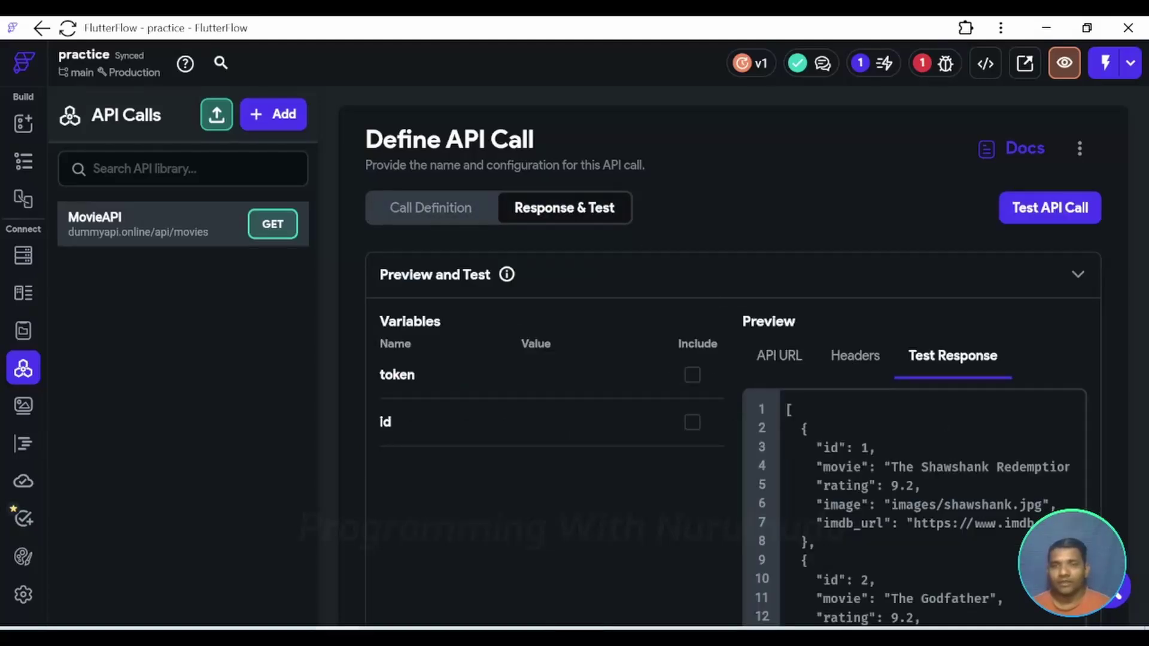
pyautogui.scroll(-2, 914, 507)
pyautogui.scroll(2, 914, 507)
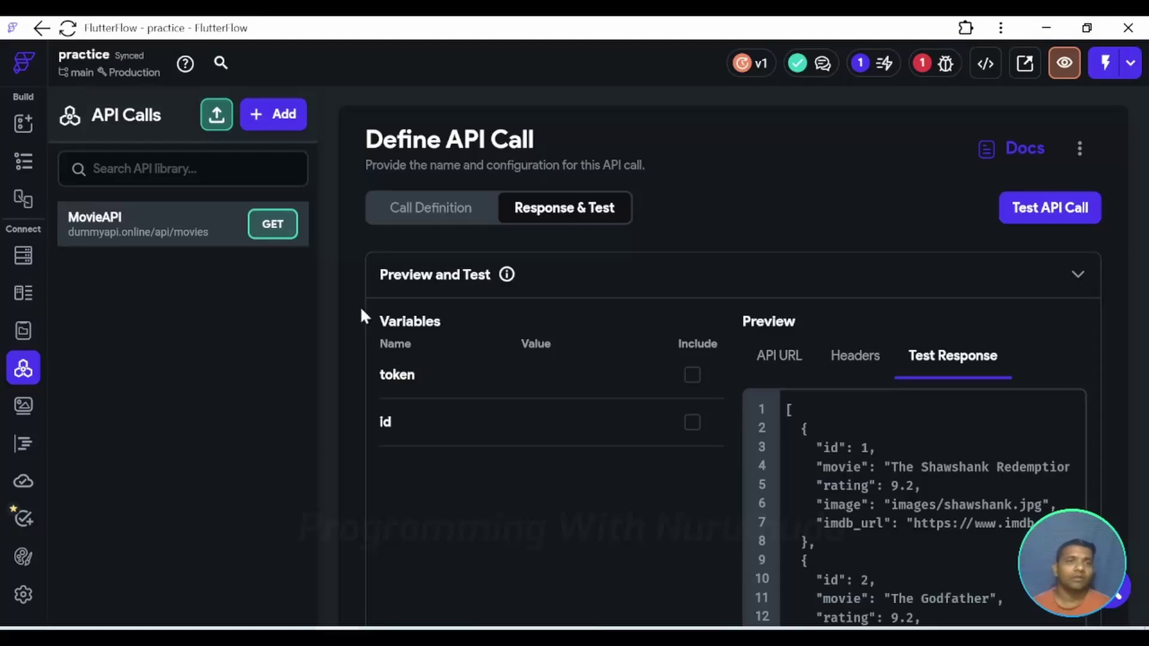
pyautogui.scroll(-5, 850, 389)
pyautogui.scroll(-4, 808, 449)
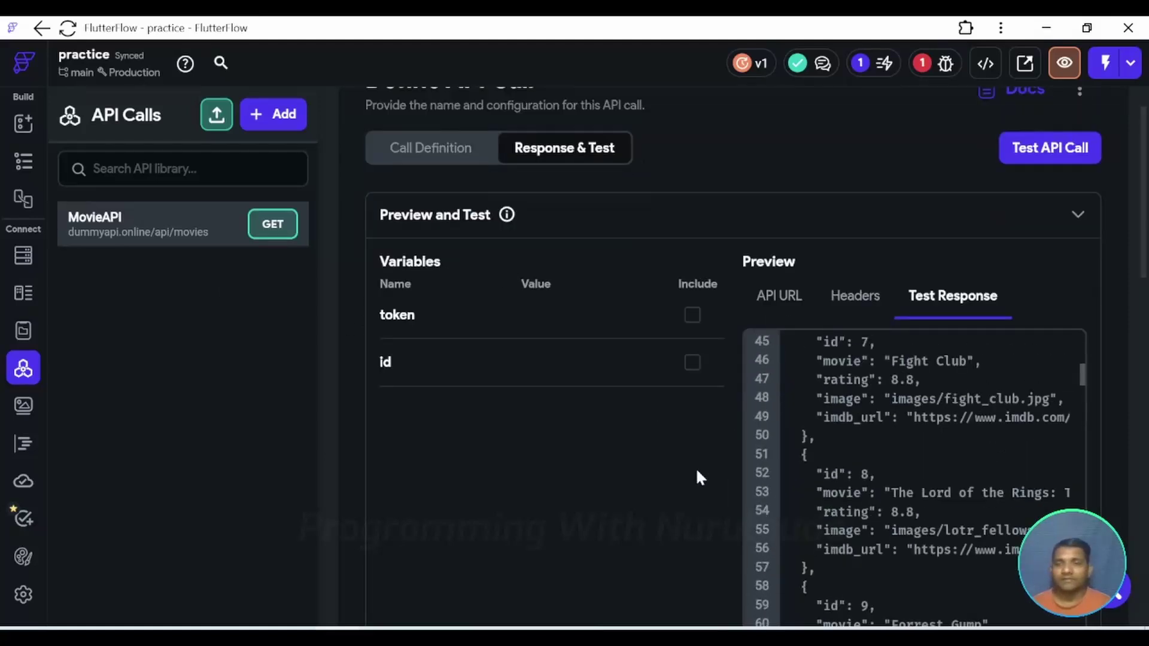
pyautogui.scroll(-2, 696, 467)
pyautogui.scroll(-1, 862, 486)
pyautogui.scroll(6, 914, 417)
pyautogui.scroll(3, 913, 417)
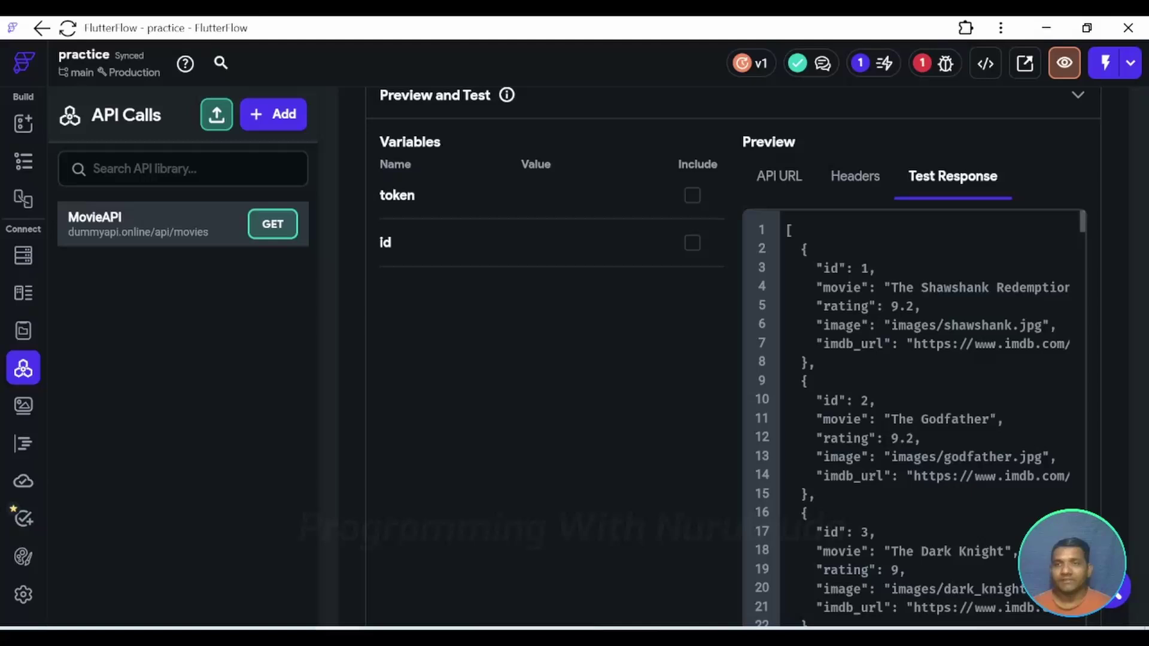
pyautogui.scroll(1, 726, 407)
pyautogui.scroll(2, 875, 368)
pyautogui.click(1048, 216)
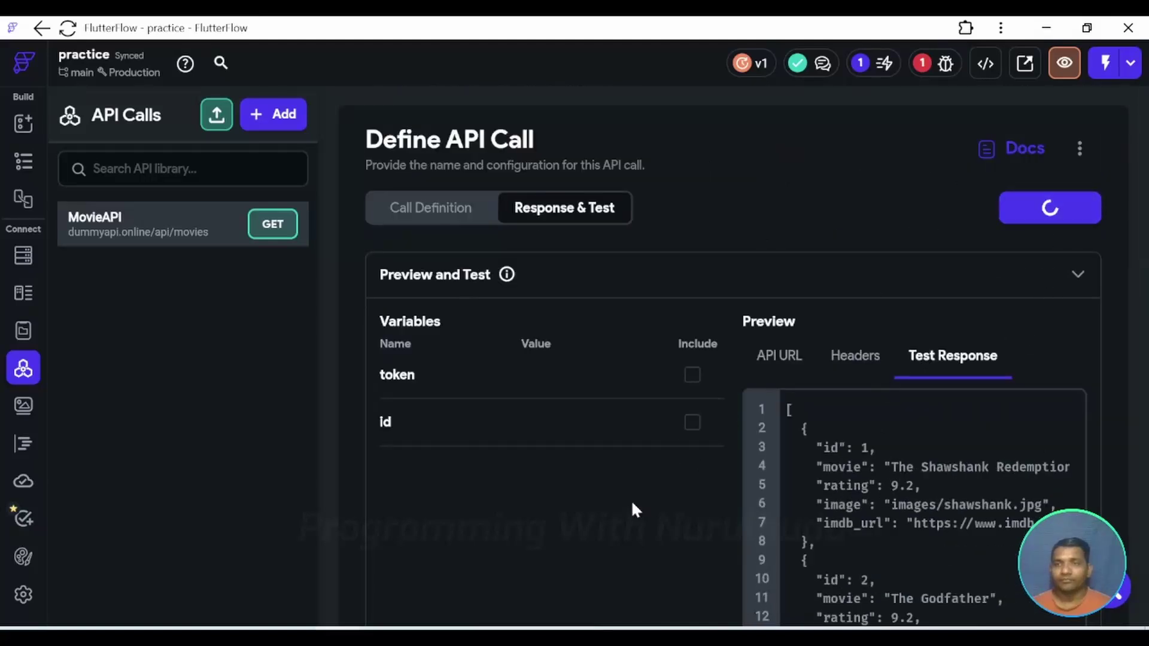
pyautogui.scroll(-3, 646, 520)
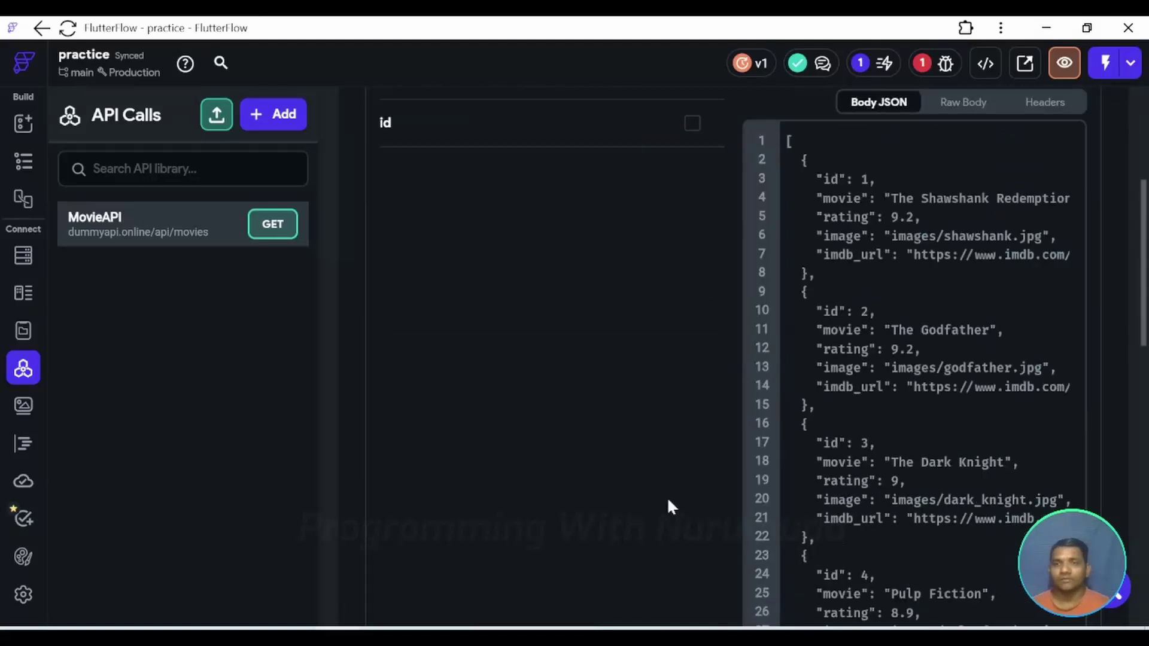
pyautogui.scroll(3, 669, 504)
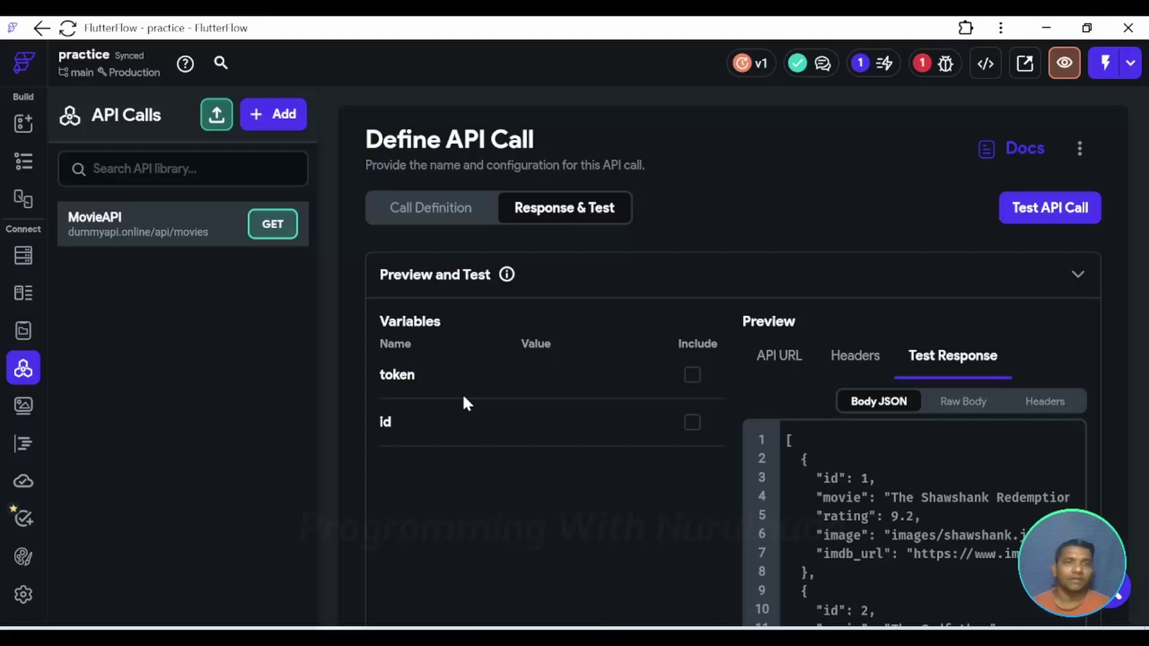
# Go back to the Practice page builder and delete the page's MovieAPI backend query
pyautogui.click(23, 161)
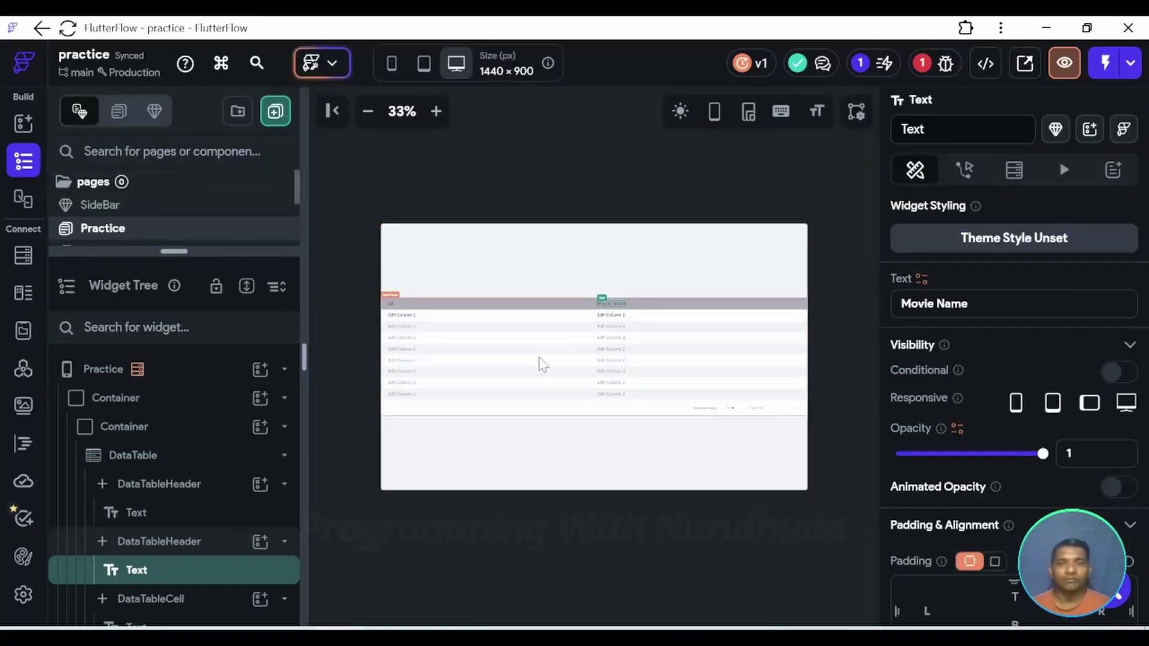
pyautogui.click(542, 364)
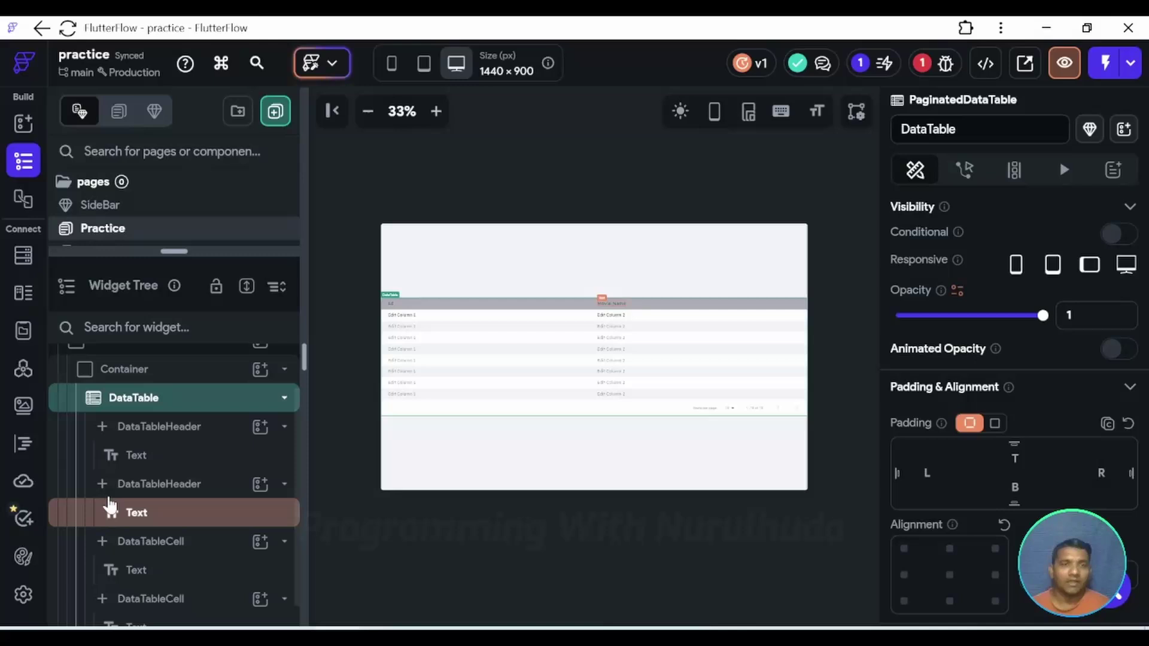
pyautogui.scroll(2, 180, 476)
pyautogui.click(154, 373)
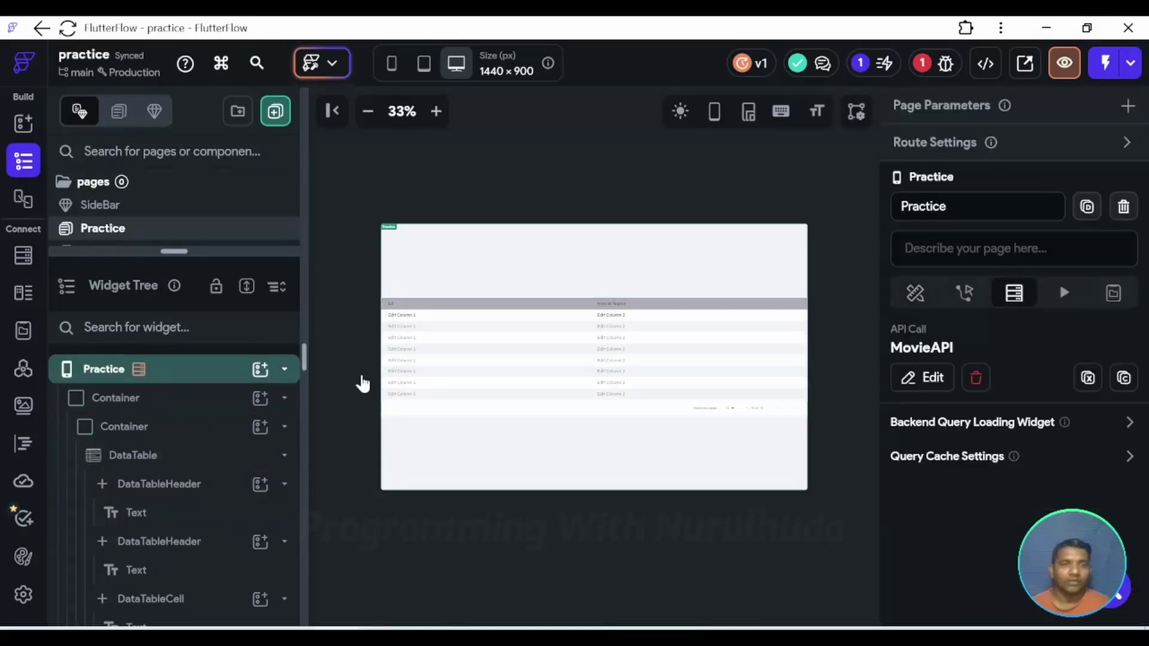
pyautogui.click(978, 379)
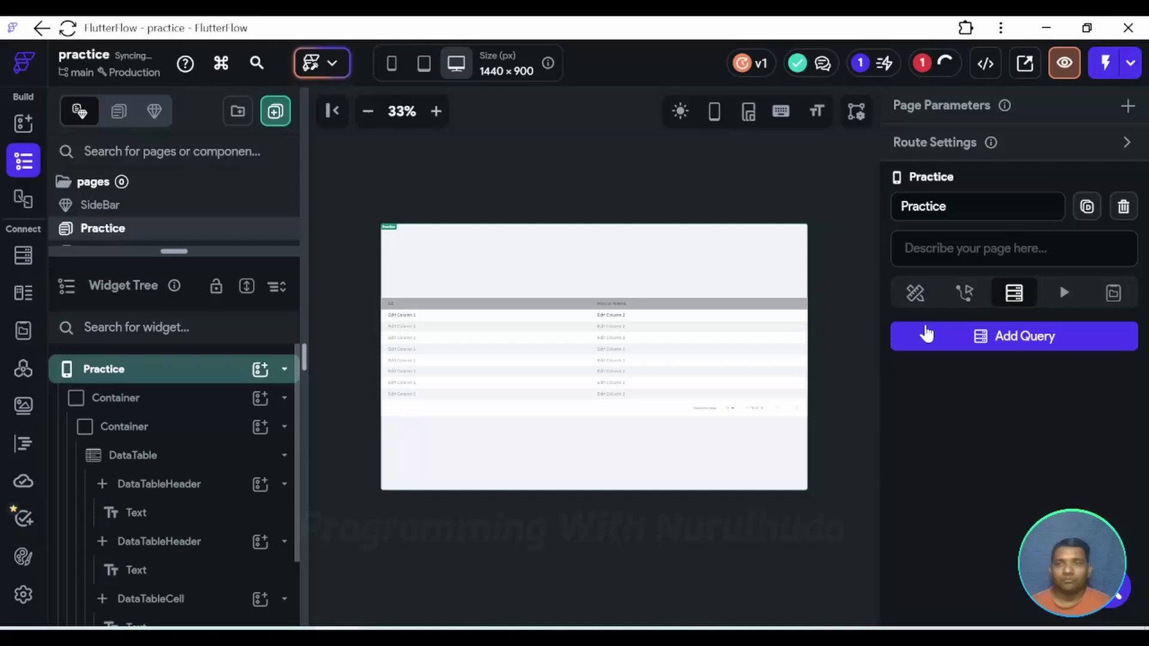
# Add a new API Call backend query using the MovieAPI call and confirm it
pyautogui.click(1011, 342)
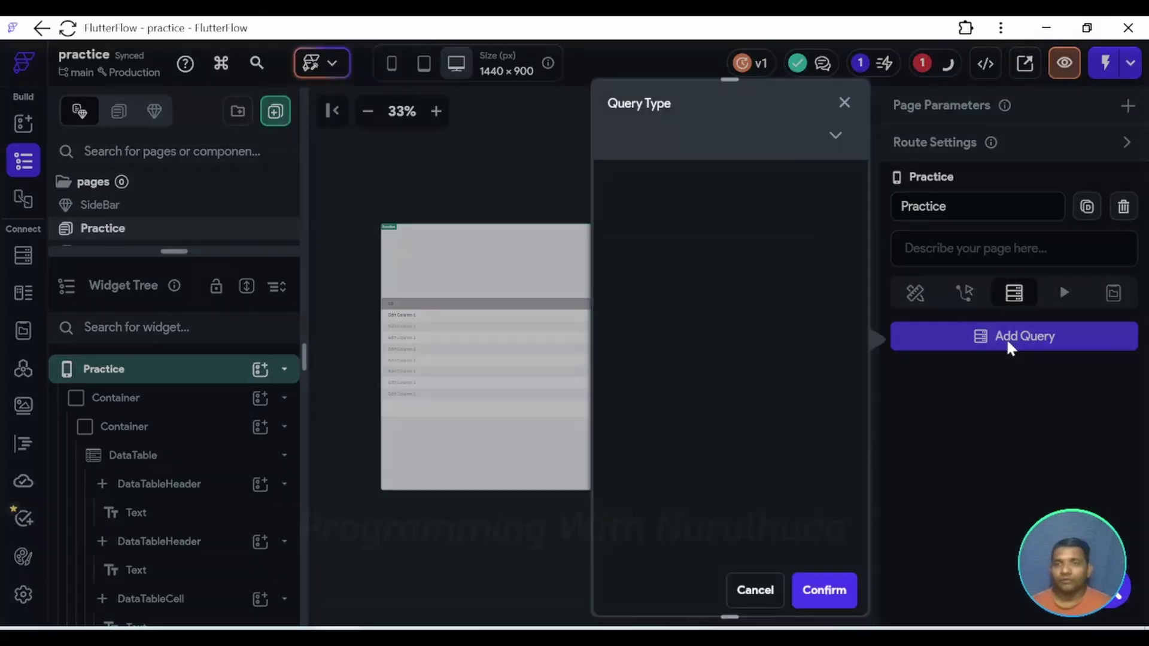
pyautogui.click(832, 133)
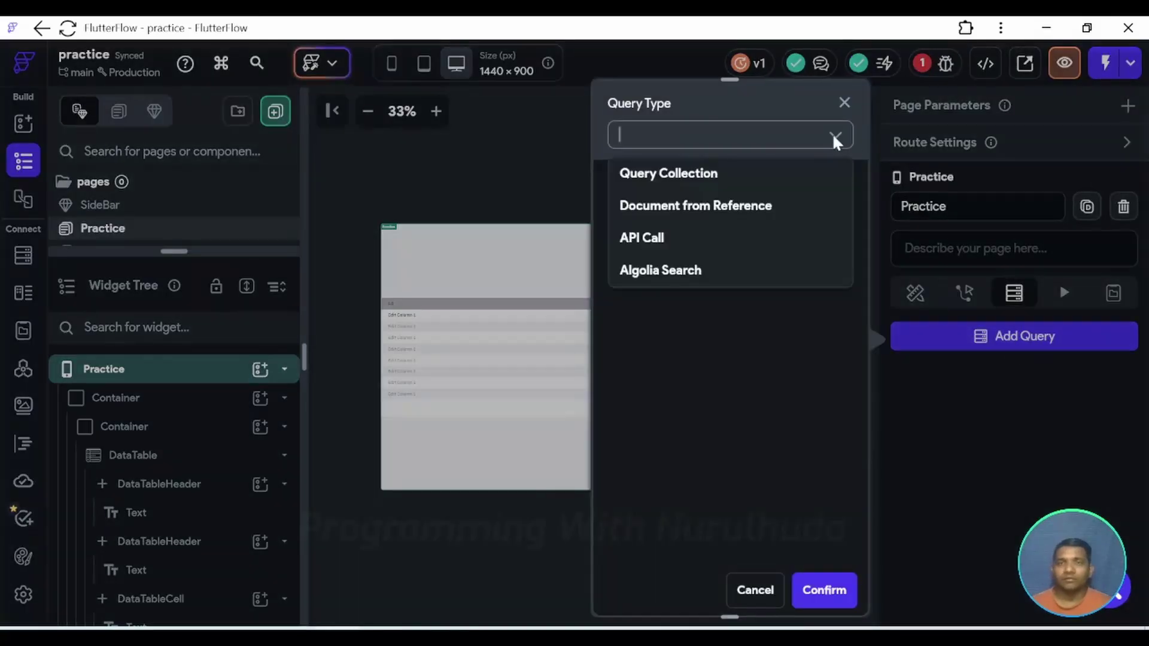
pyautogui.click(693, 237)
pyautogui.click(765, 214)
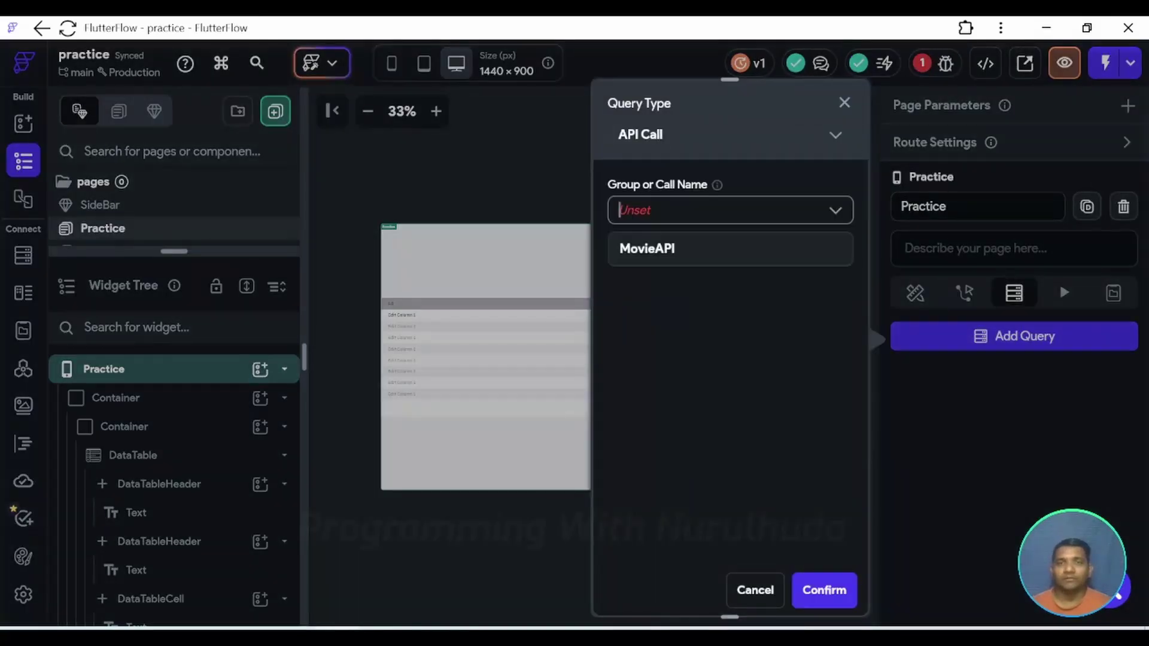
pyautogui.click(715, 251)
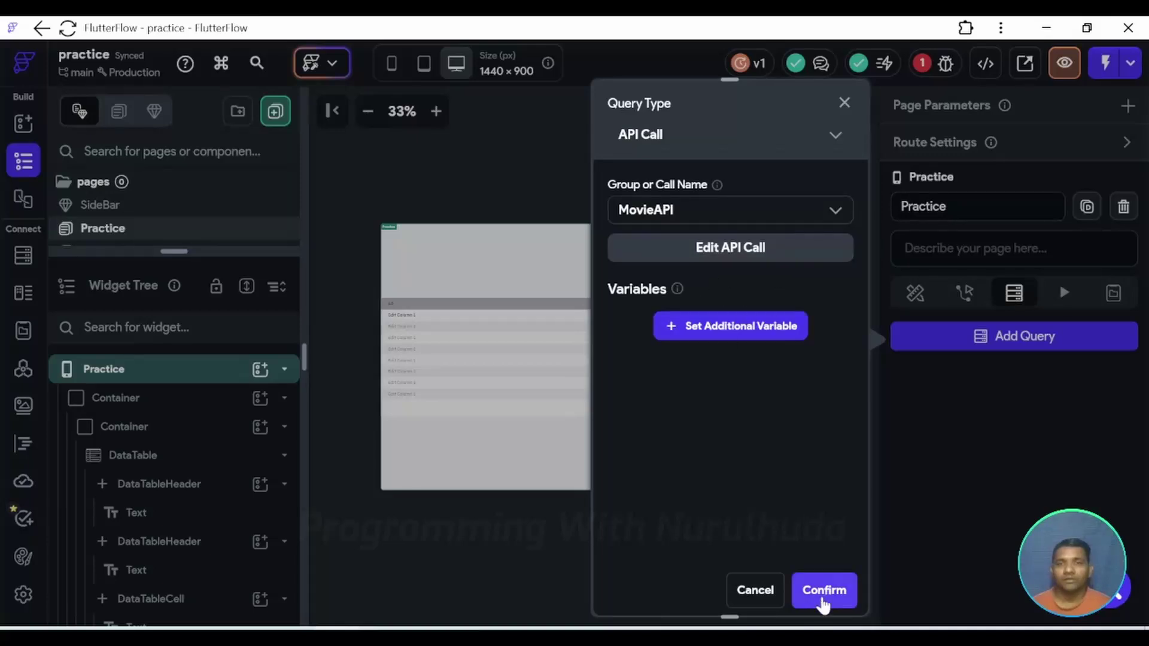
pyautogui.click(825, 592)
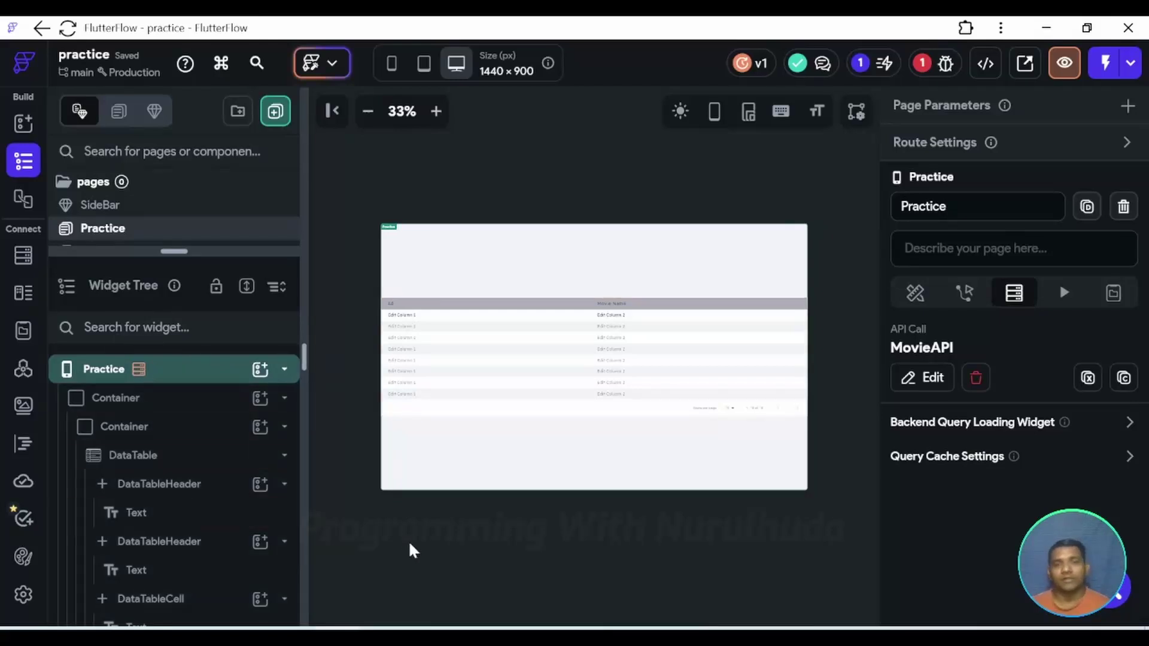
# Generate the DataTable's children as MovieList from MovieAPI Response's MoviesPath predefined path
pyautogui.click(133, 459)
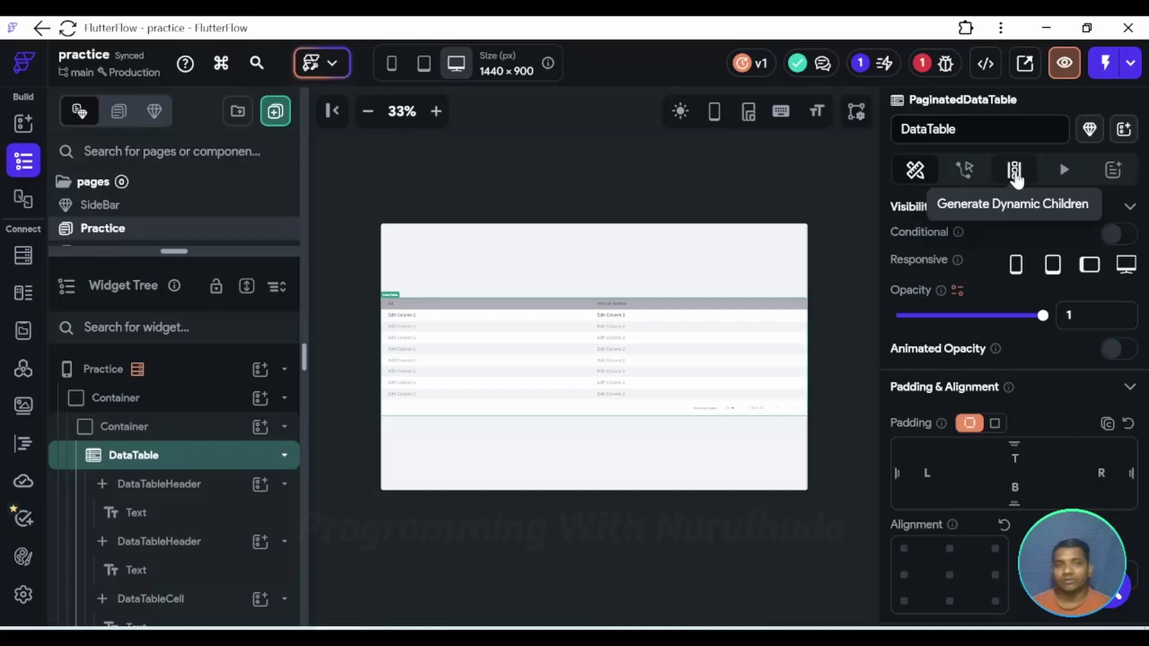
pyautogui.click(1015, 170)
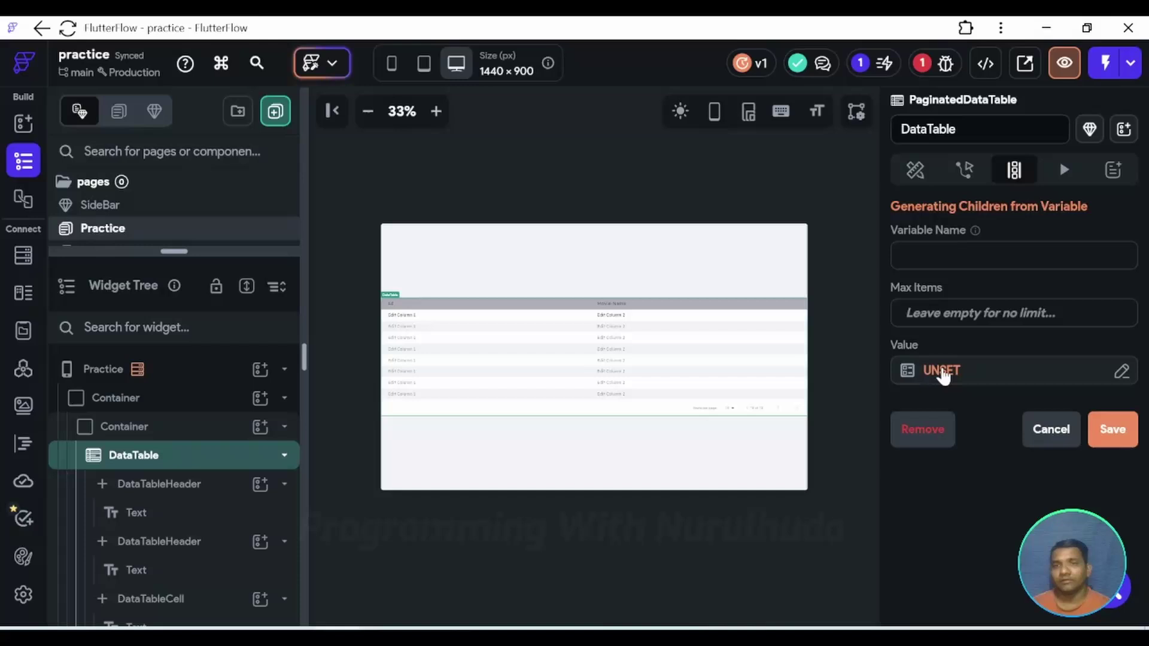
pyautogui.click(957, 270)
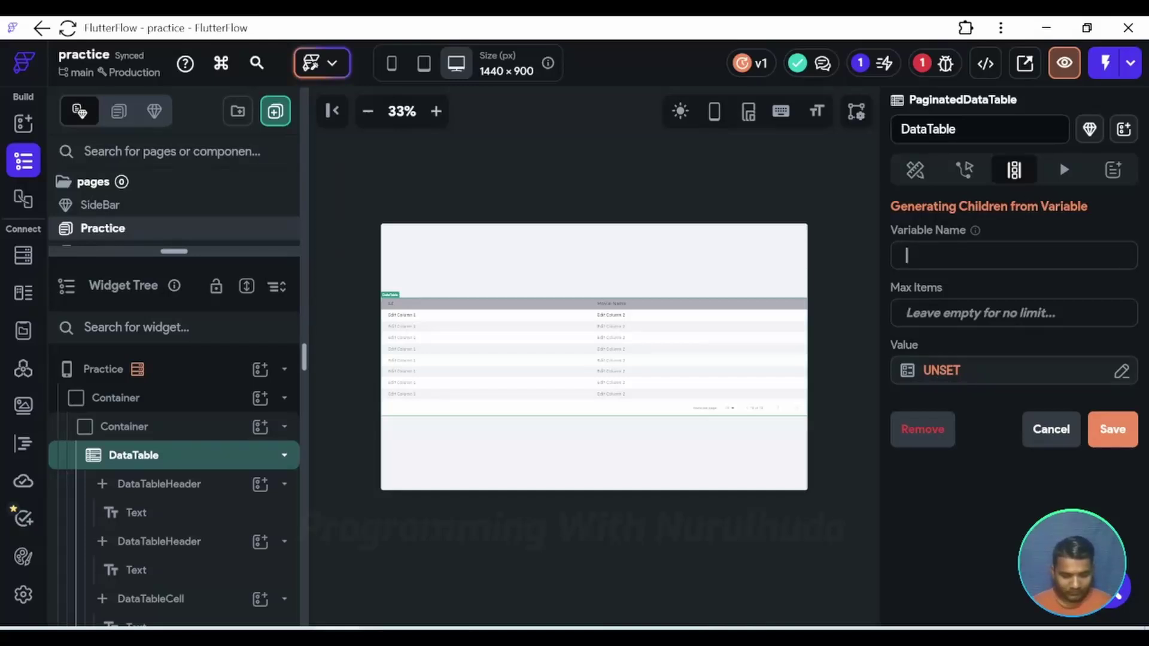
pyautogui.write('Mov')
pyautogui.write('es')
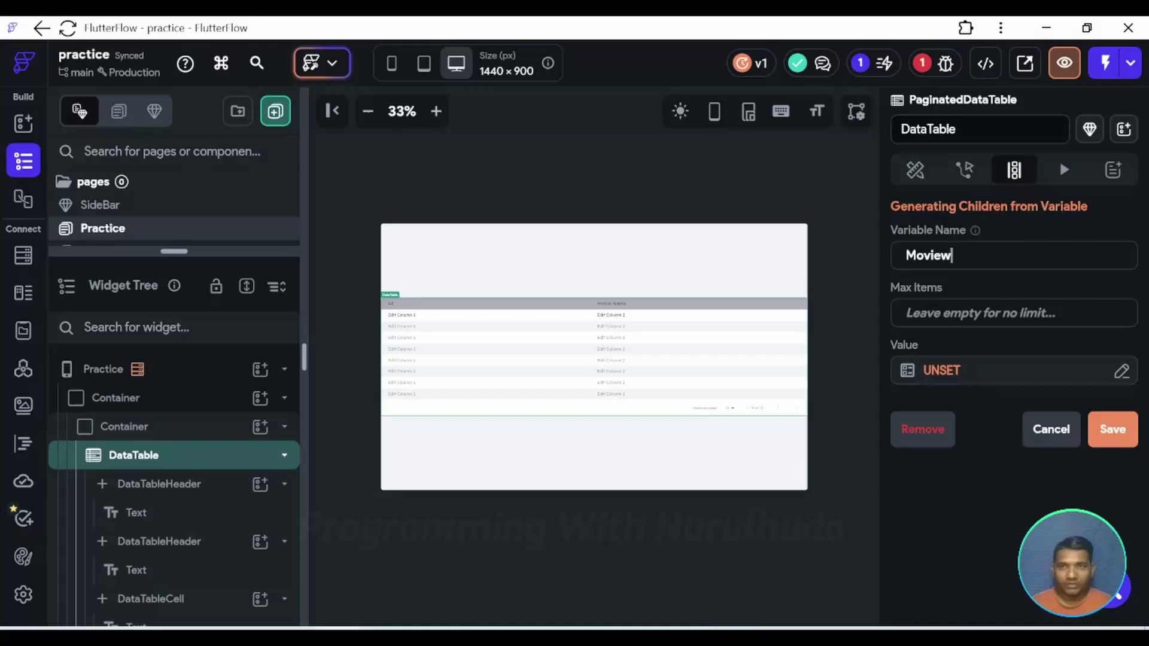
pyautogui.press('BackSpace')
pyautogui.write('List')
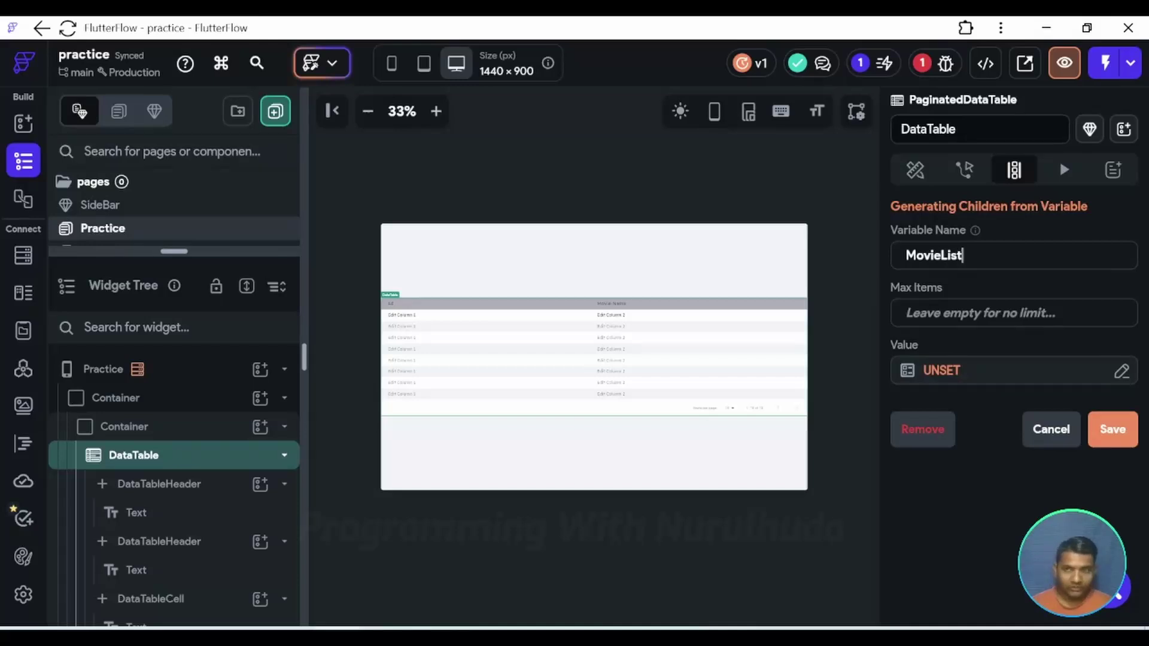
pyautogui.write('I')
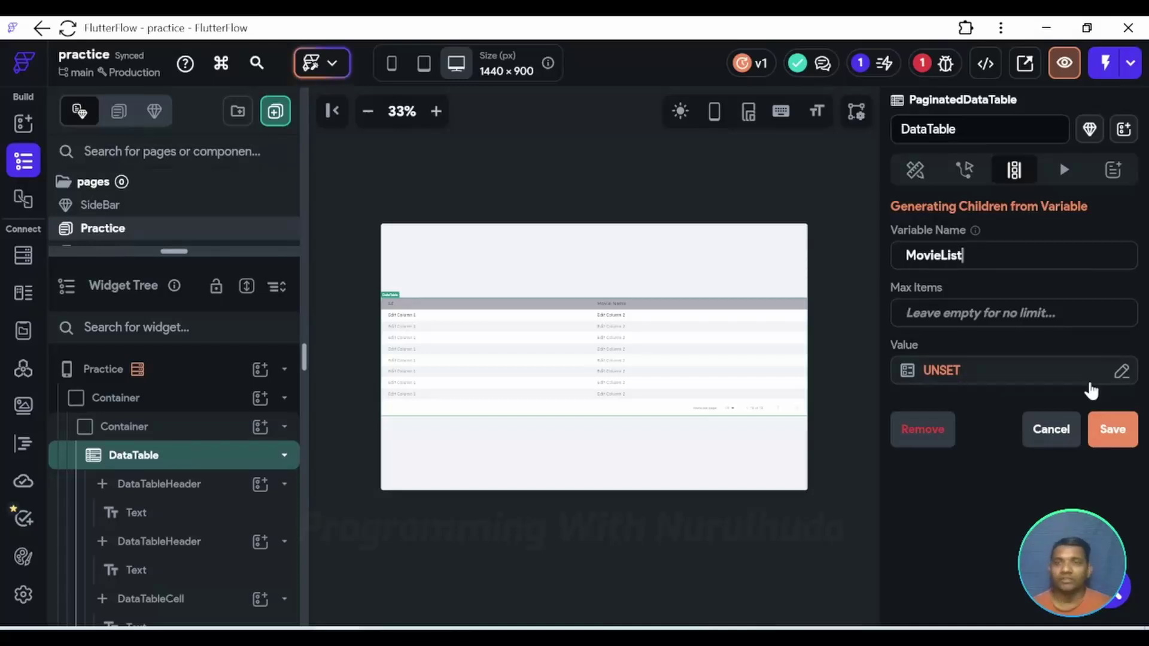
pyautogui.click(941, 381)
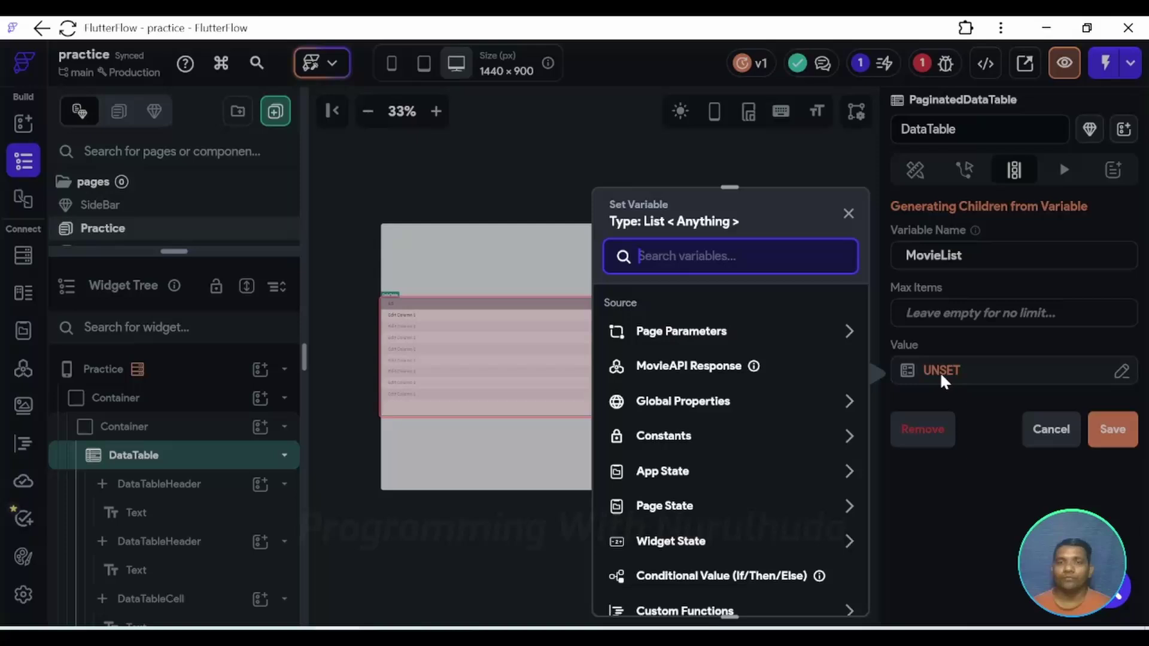
pyautogui.write('Mov')
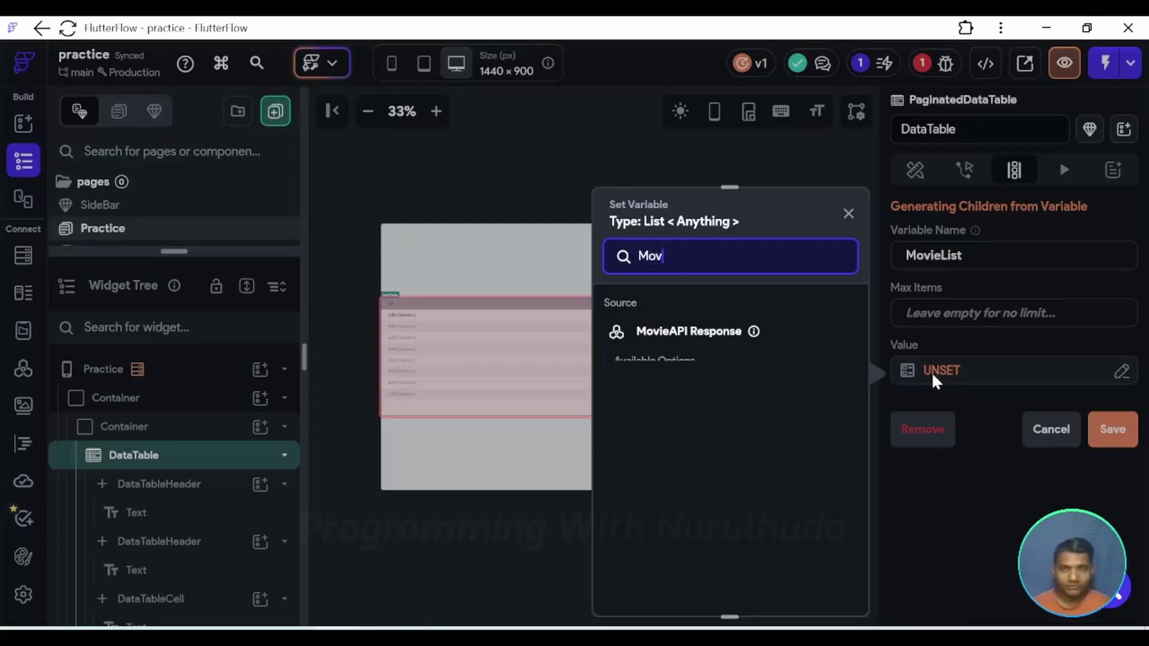
pyautogui.write('i')
pyautogui.click(732, 333)
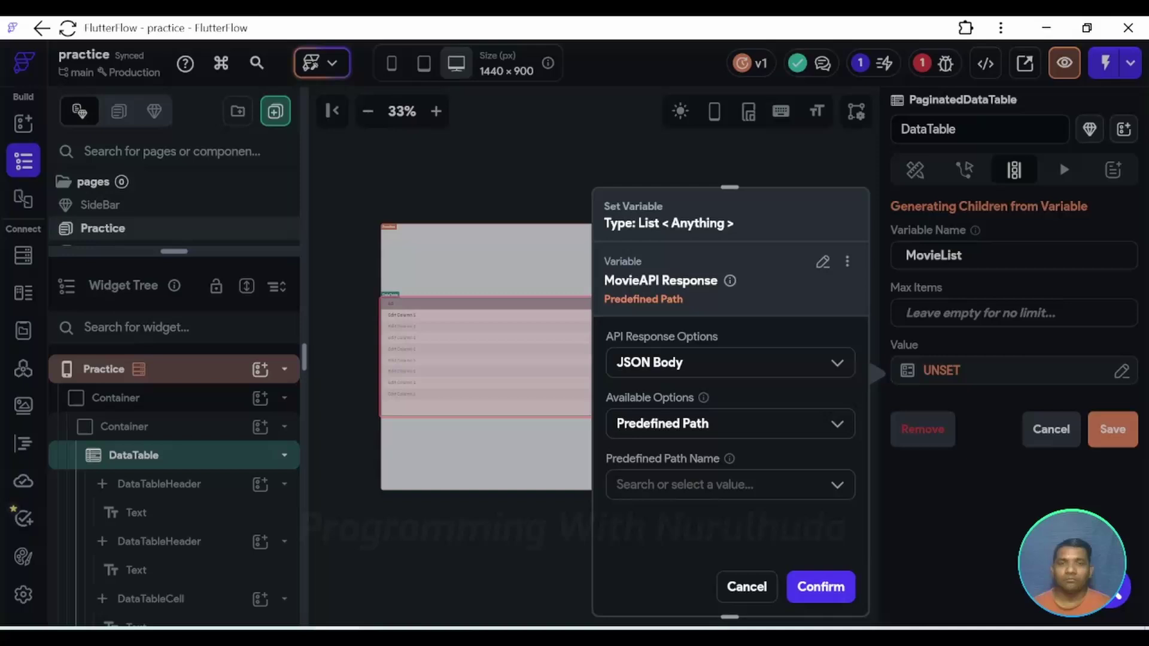
pyautogui.click(832, 484)
pyautogui.click(667, 526)
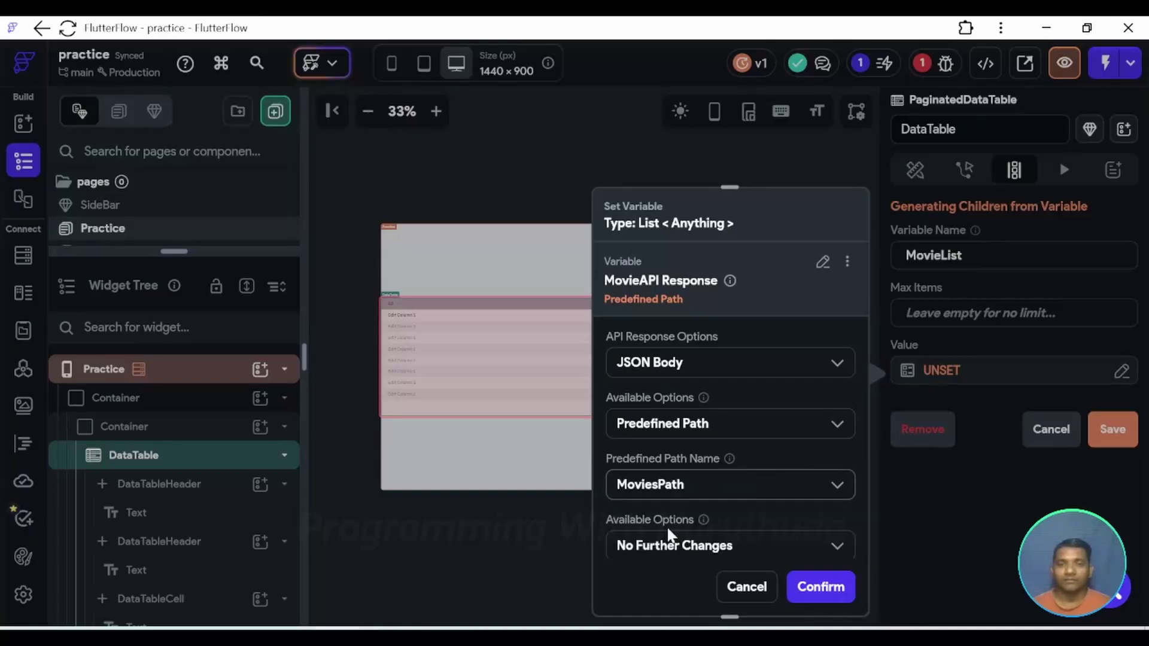
pyautogui.scroll(-1, 684, 493)
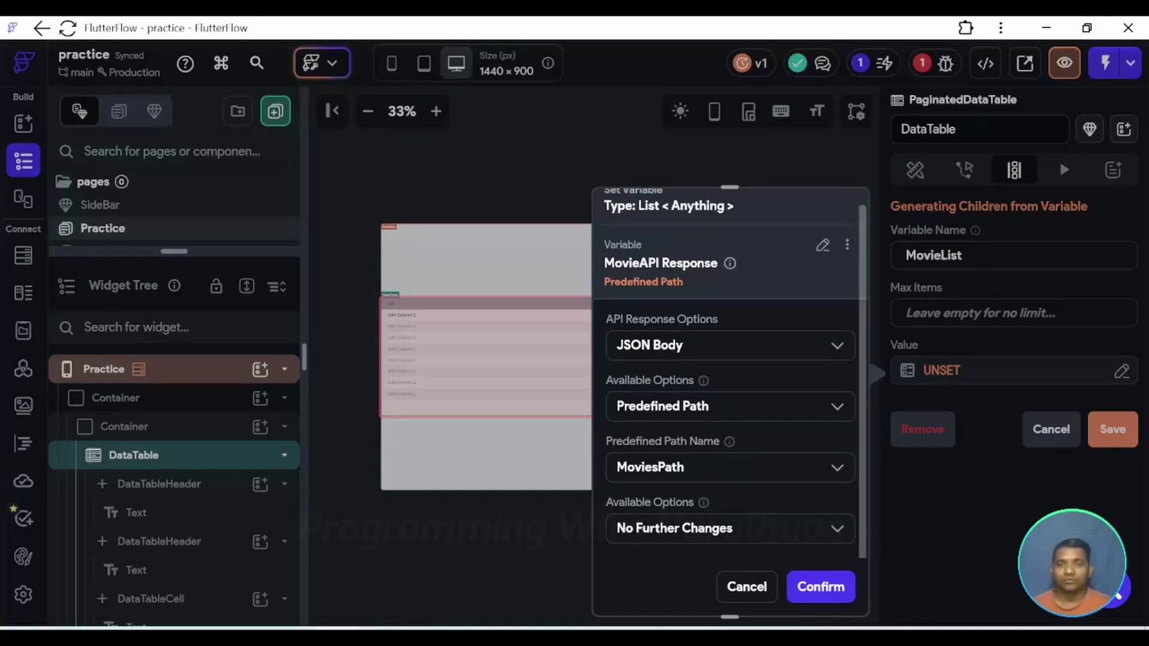
pyautogui.click(821, 587)
pyautogui.click(1112, 429)
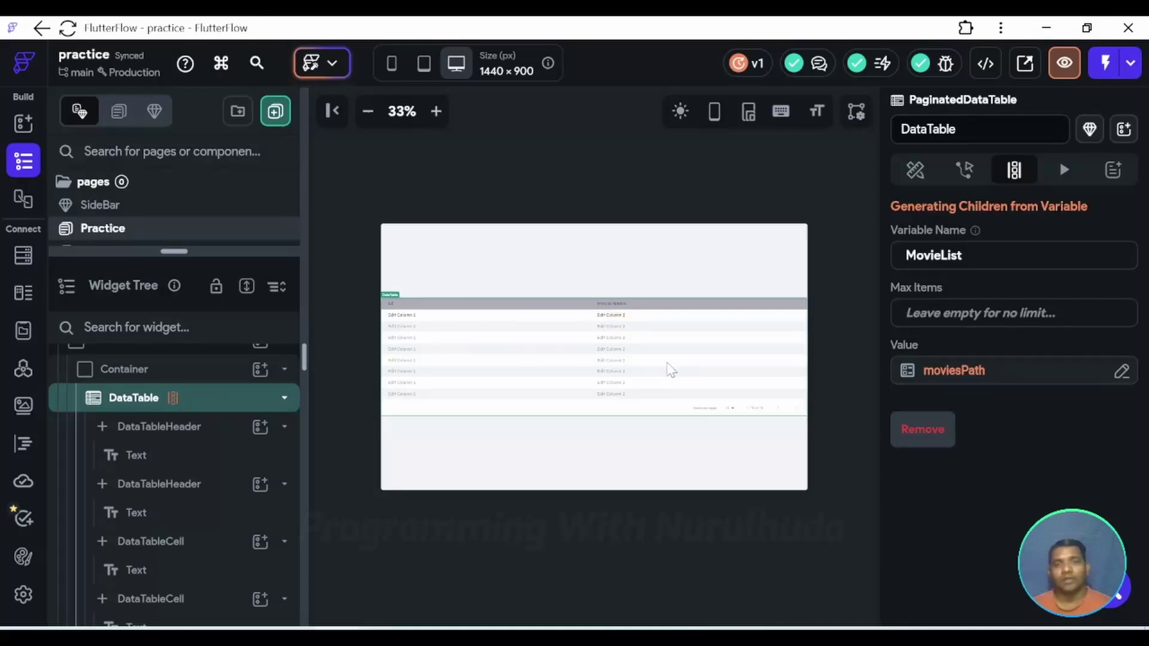
# Bind the first Id cell's text to the MovieList item's $.id JSON path
pyautogui.click(404, 318)
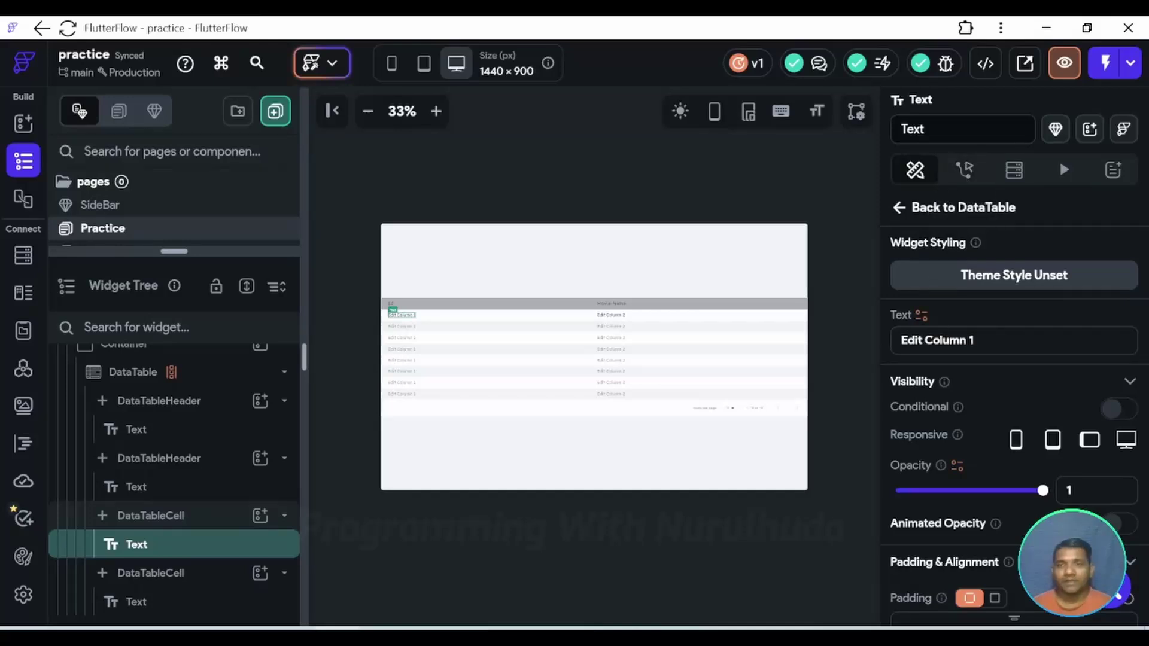
pyautogui.click(922, 319)
pyautogui.click(727, 365)
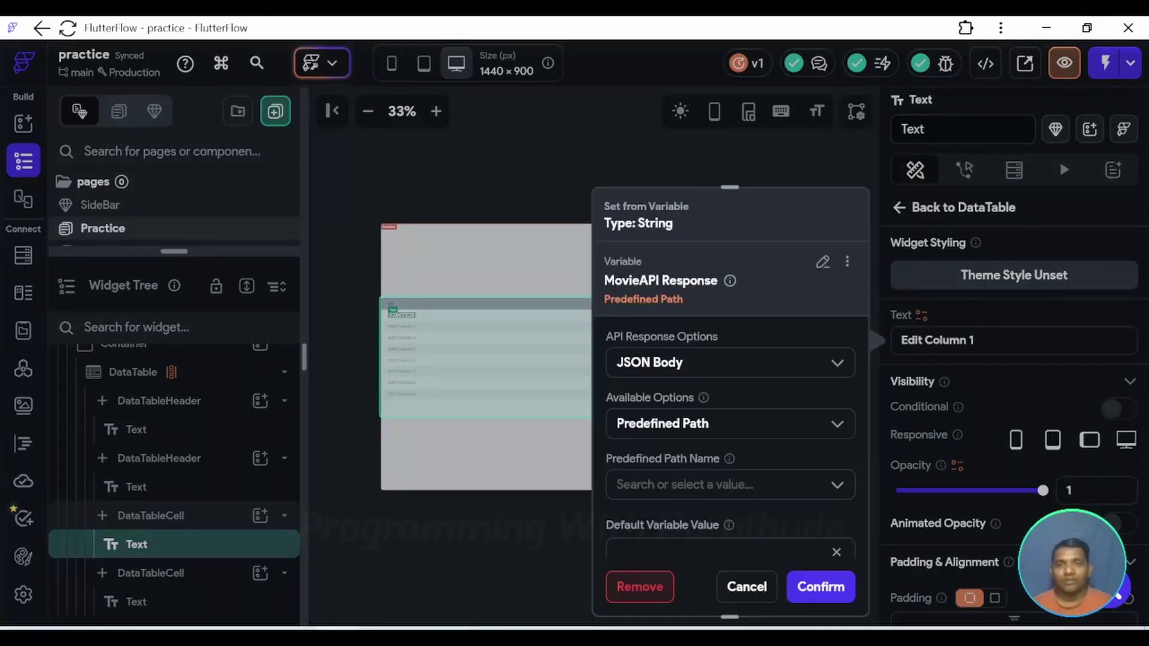
pyautogui.click(747, 588)
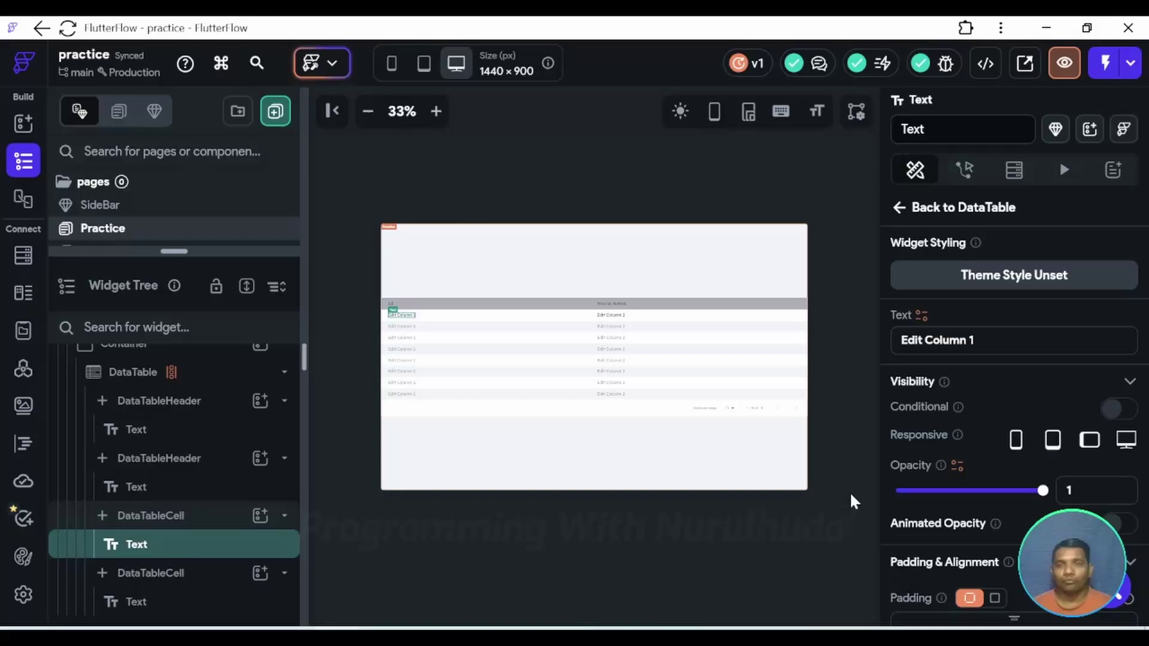
pyautogui.click(922, 318)
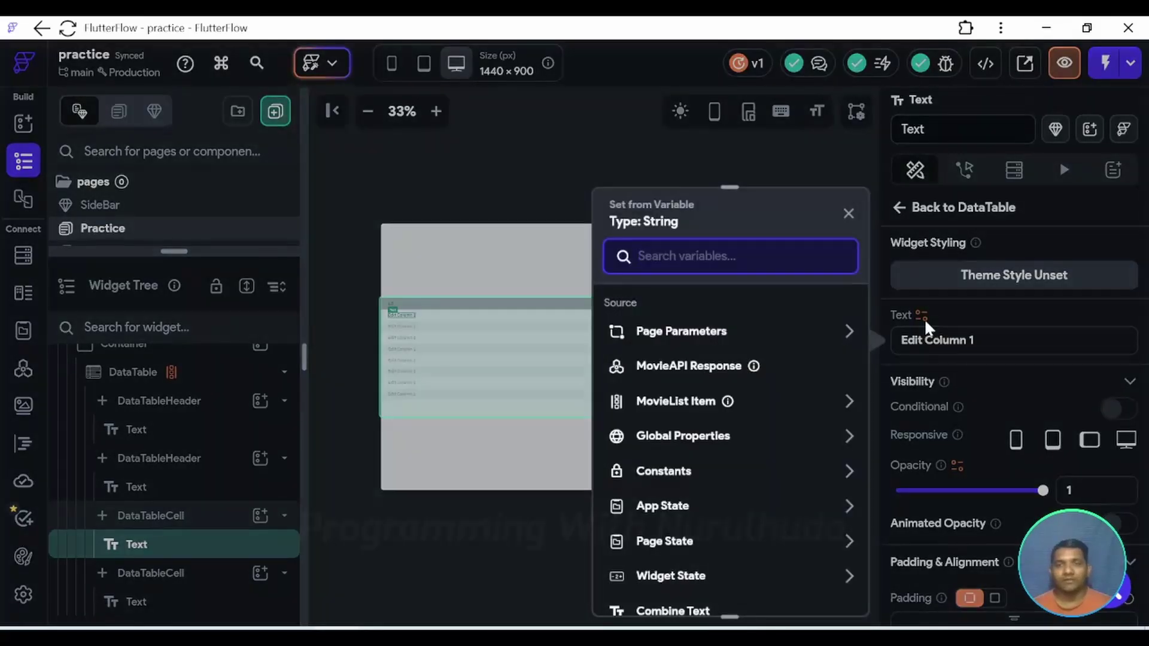
pyautogui.moveTo(718, 413)
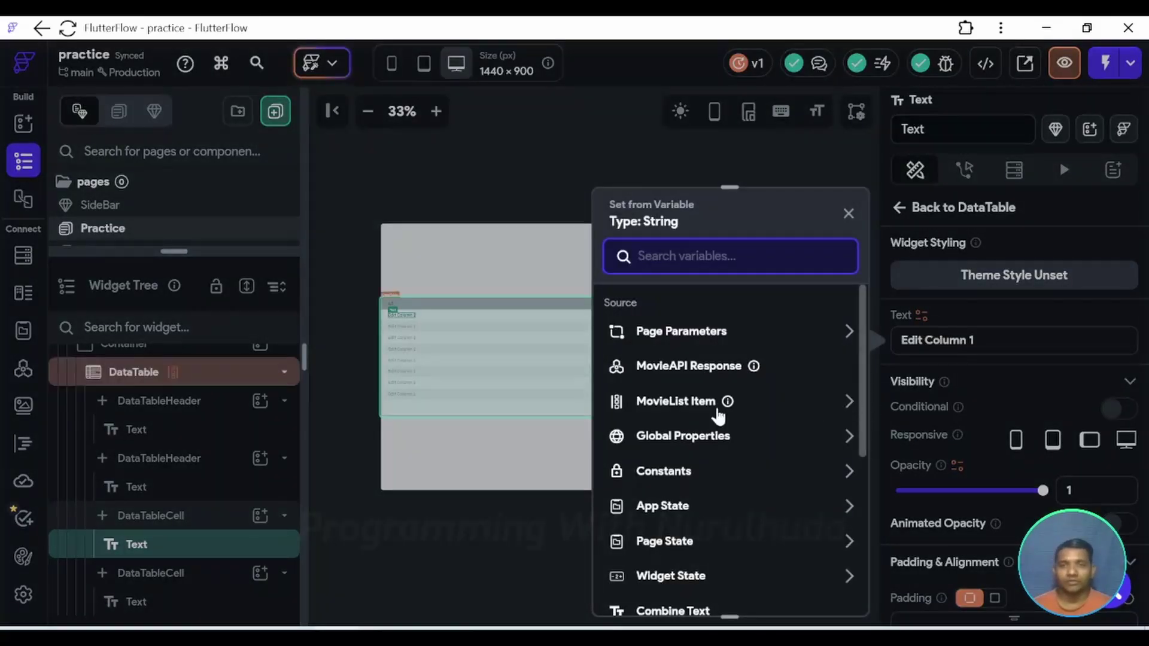
pyautogui.click(849, 404)
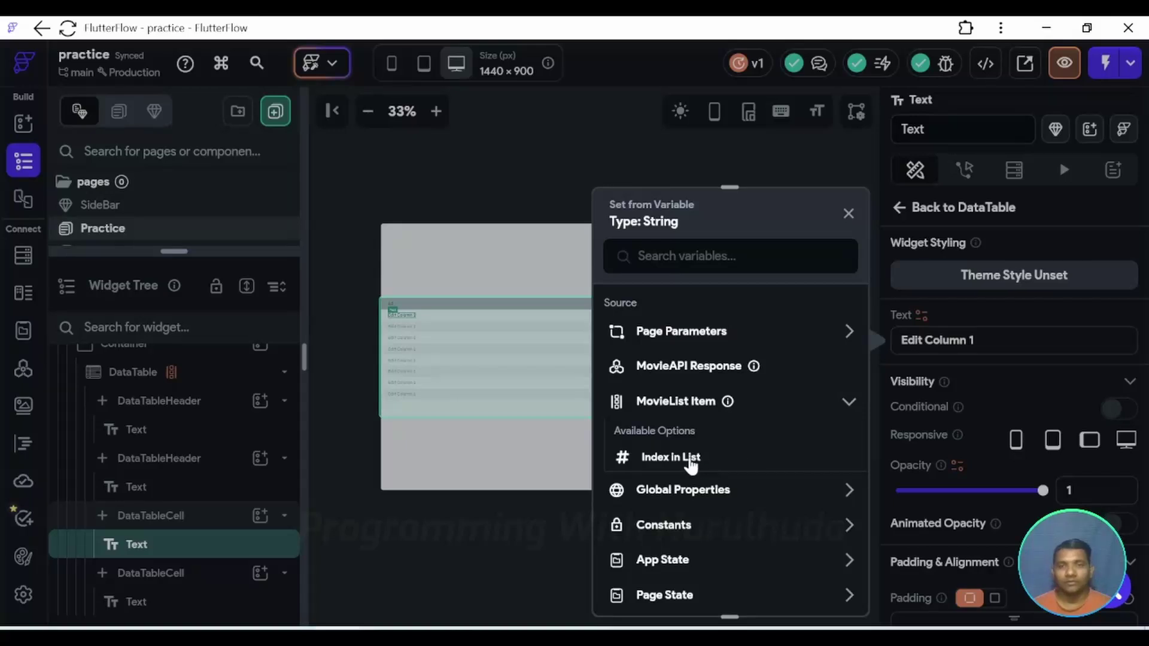
pyautogui.click(690, 460)
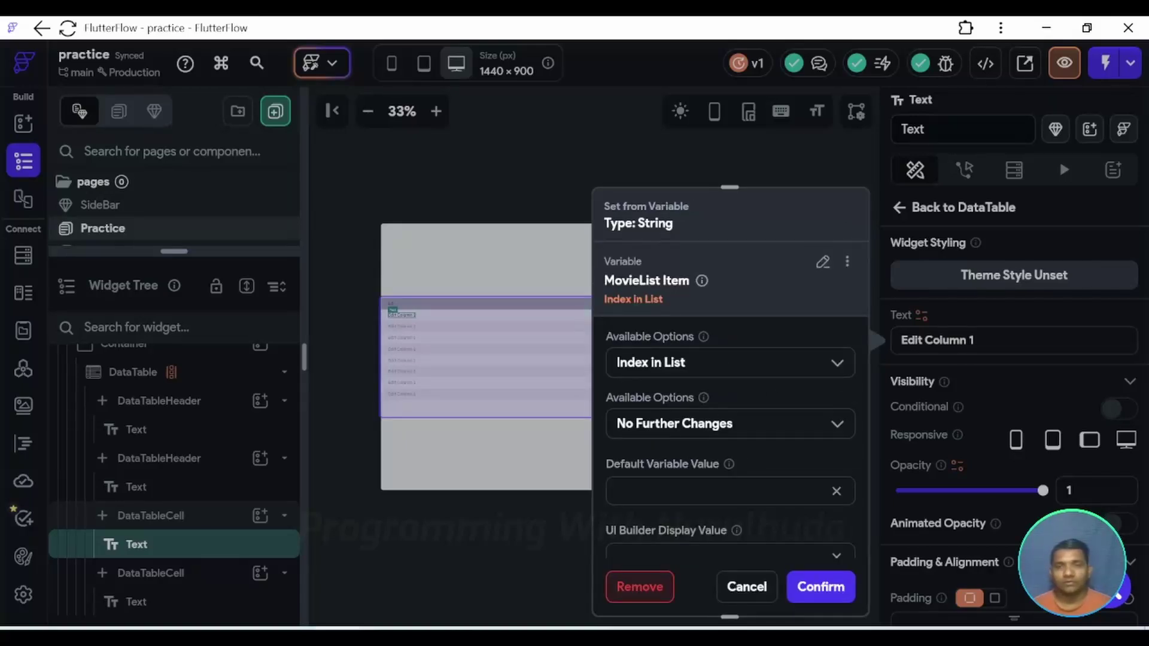
pyautogui.scroll(-1, 826, 406)
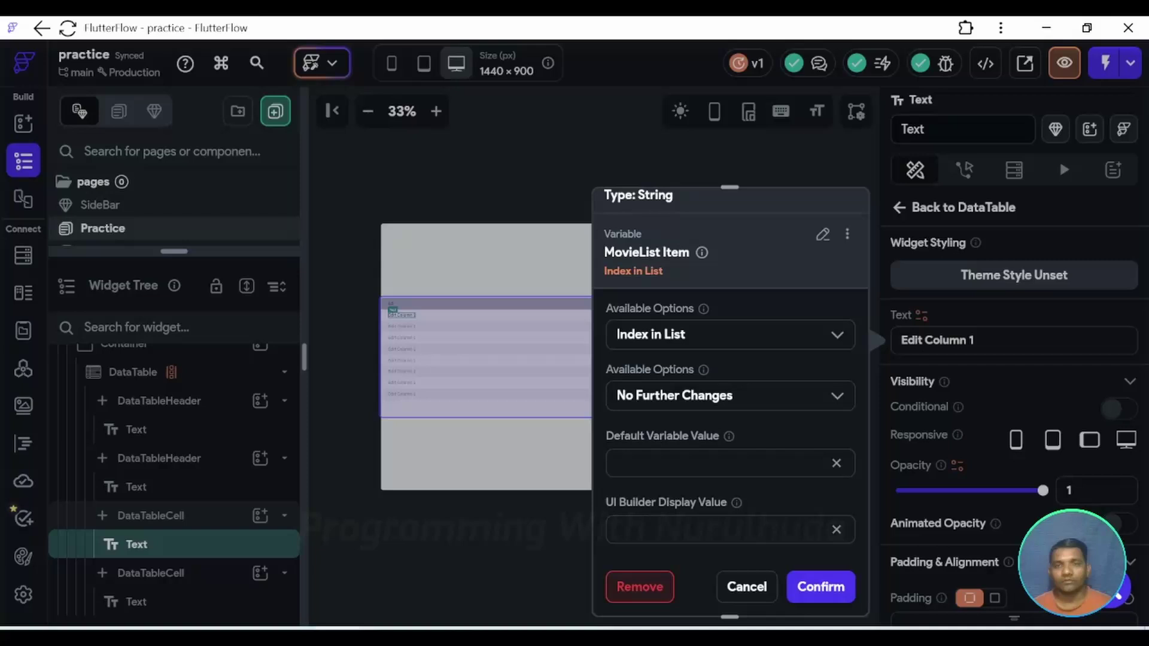
pyautogui.click(833, 397)
pyautogui.click(839, 339)
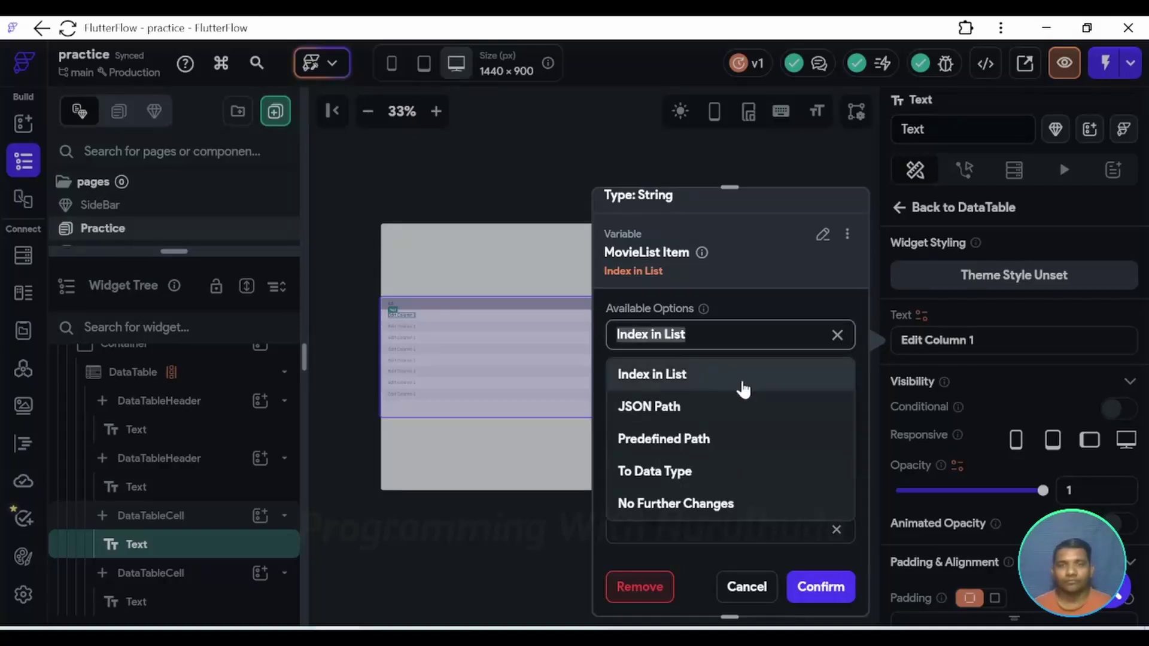
pyautogui.click(706, 415)
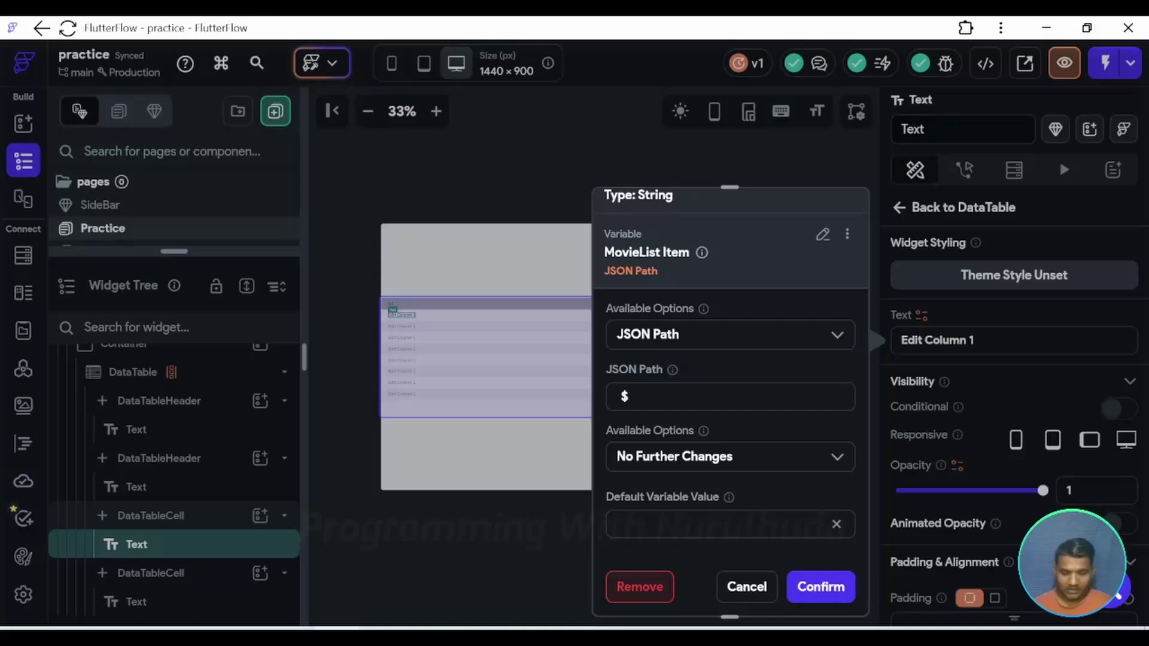
pyautogui.write('.id')
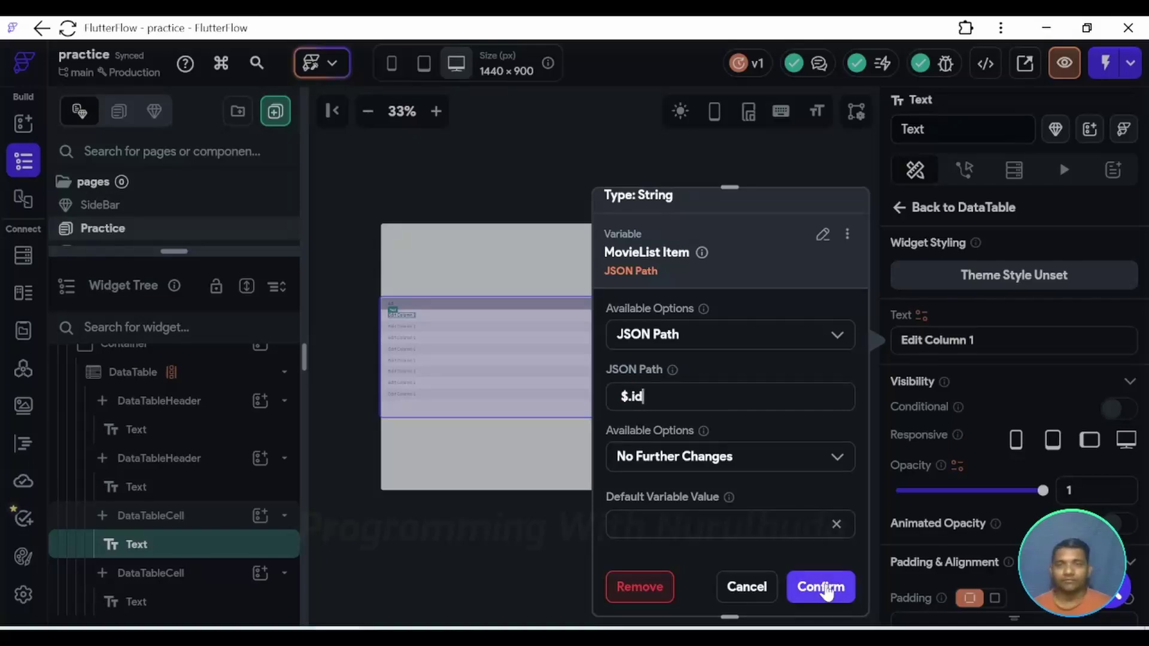
pyautogui.click(820, 587)
# Bind the second column's cell text to the MovieList item's $.movie JSON path
pyautogui.click(618, 324)
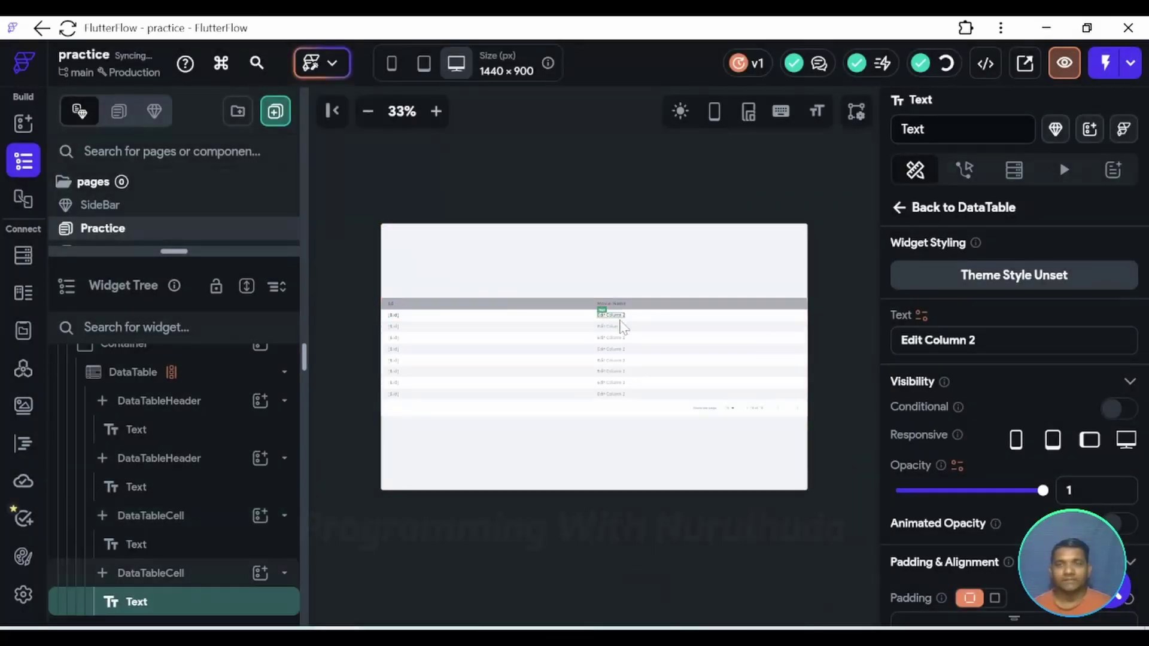
pyautogui.click(921, 314)
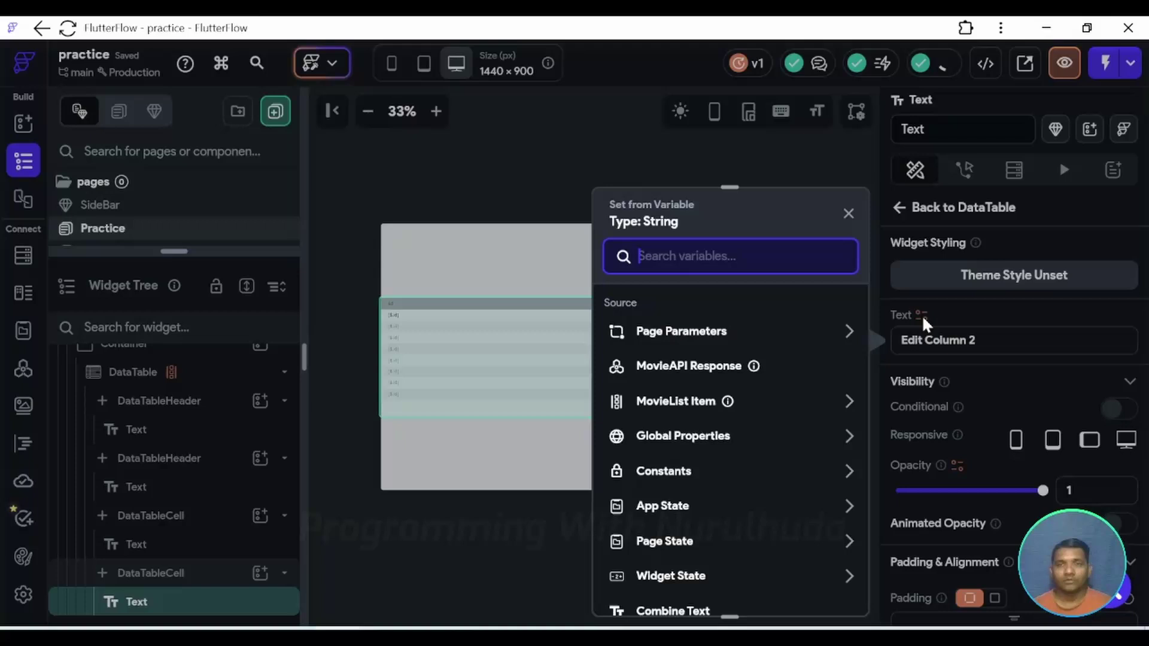
pyautogui.click(713, 402)
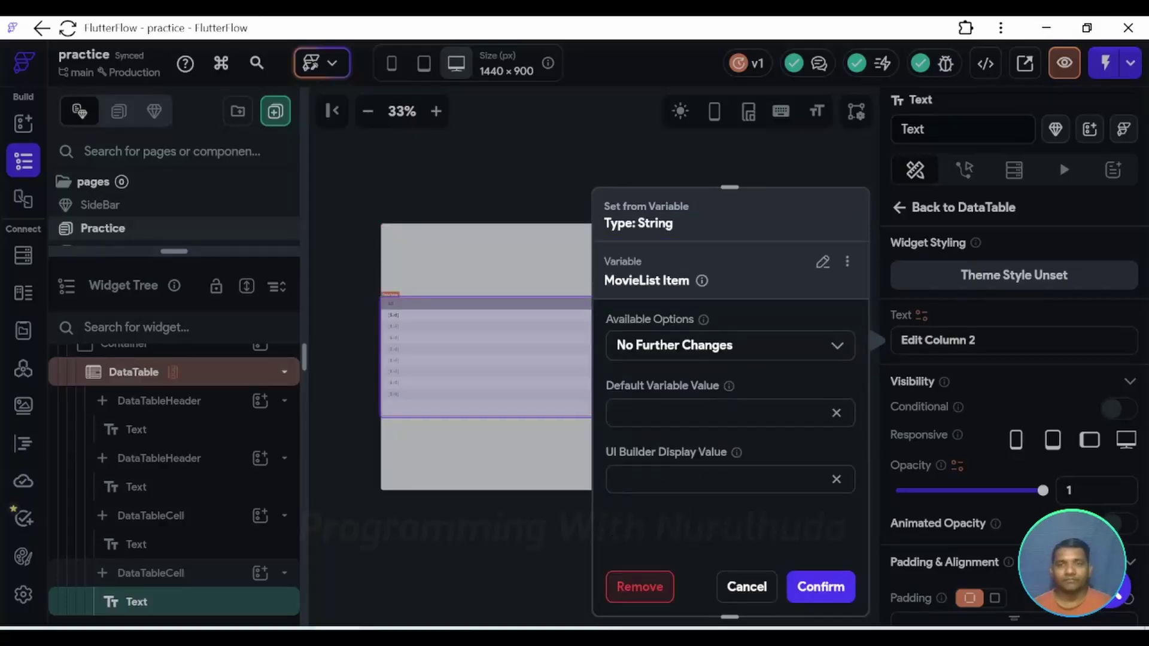
pyautogui.click(700, 345)
pyautogui.click(692, 418)
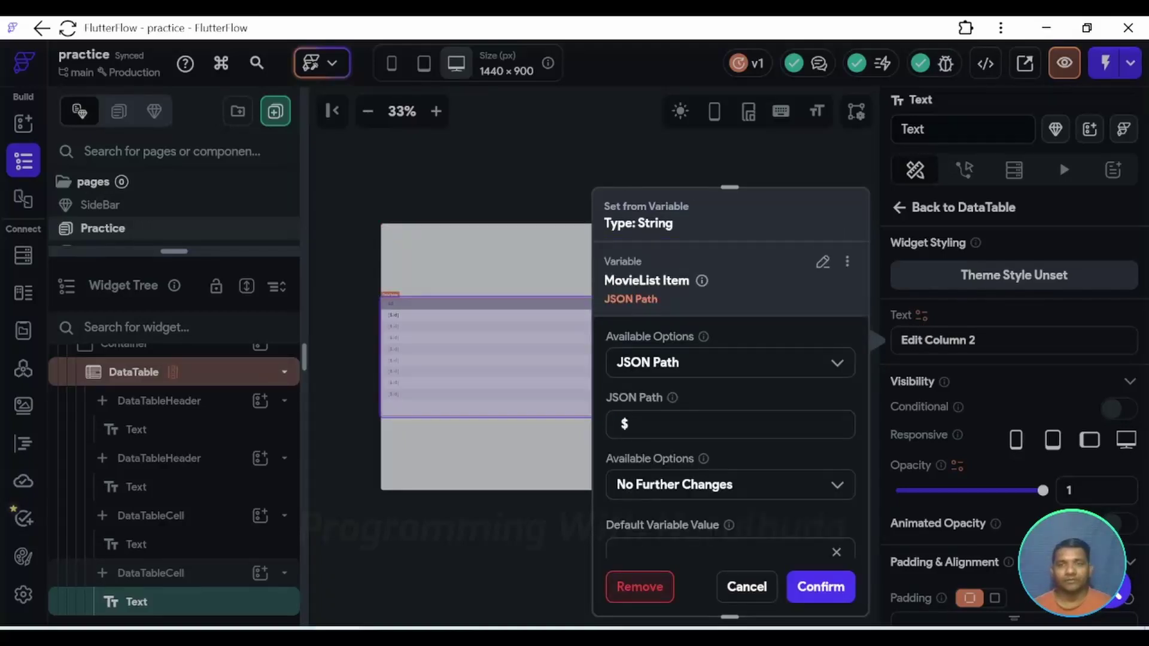
pyautogui.write('.m')
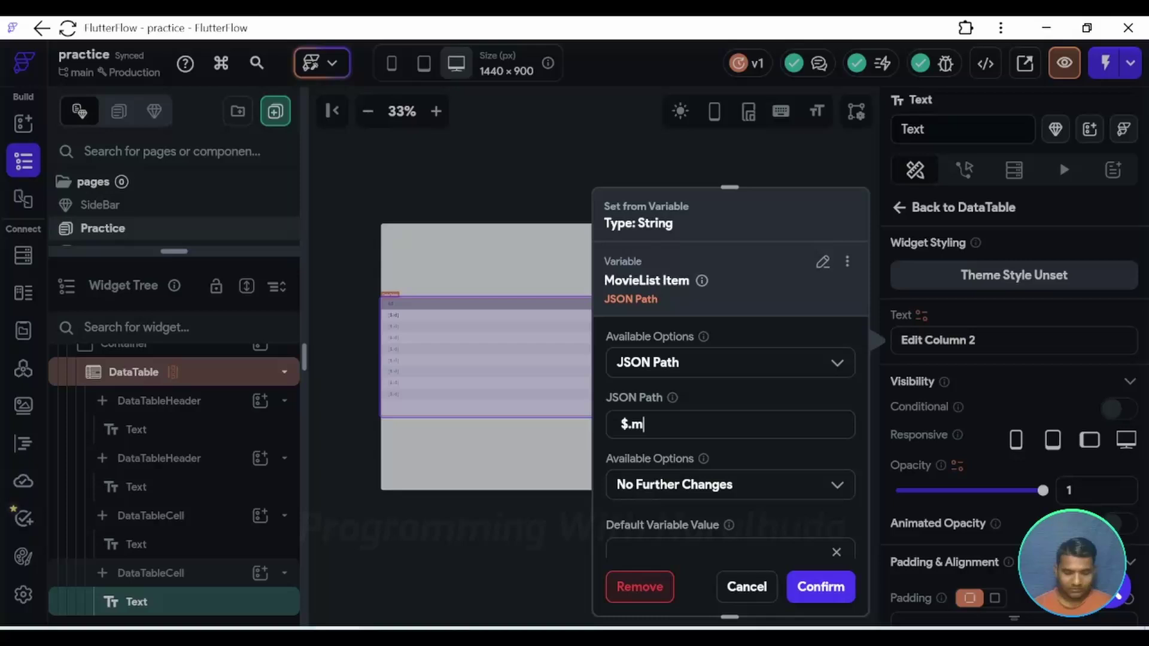
pyautogui.write('ovie')
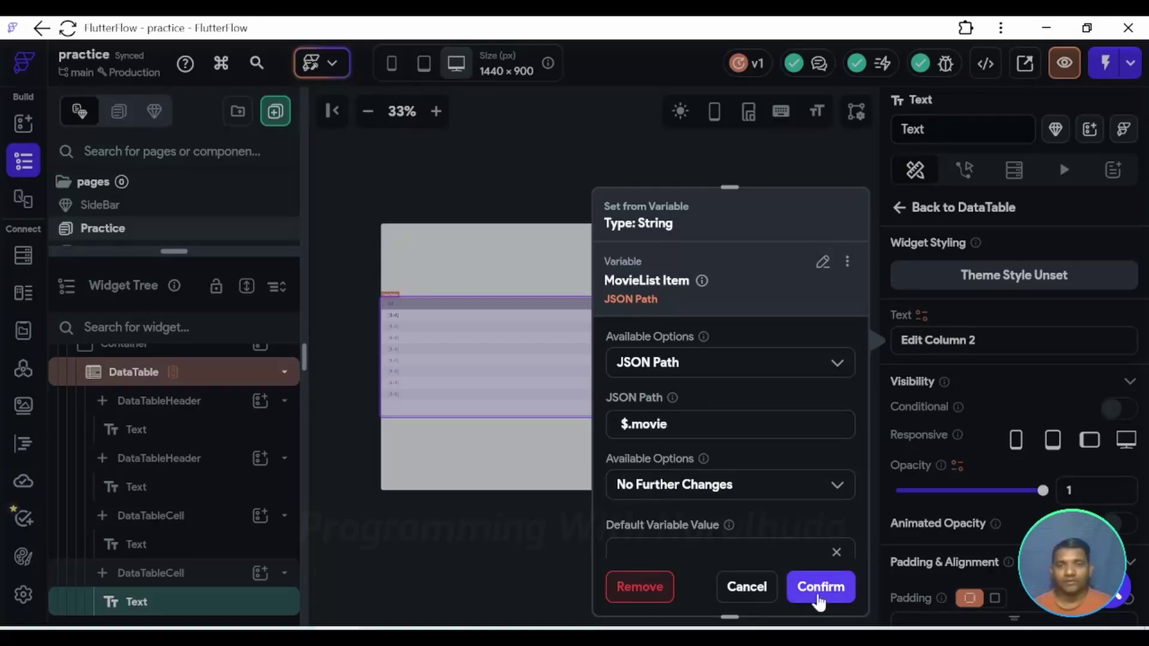
pyautogui.click(819, 588)
pyautogui.click(669, 582)
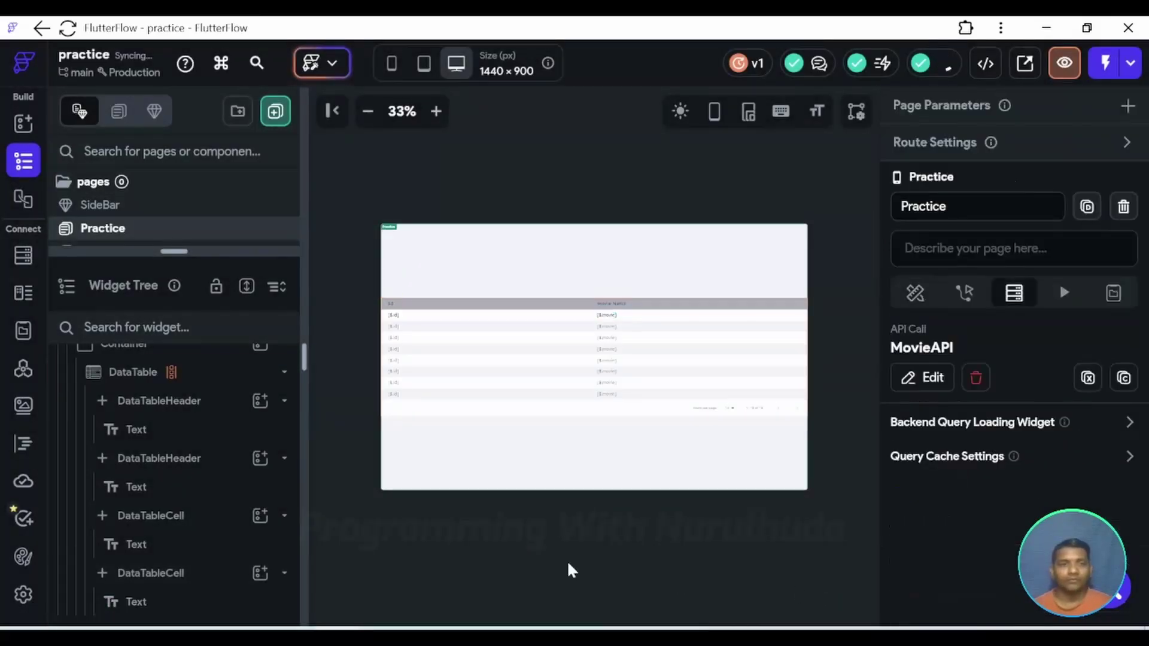
pyautogui.click(23, 372)
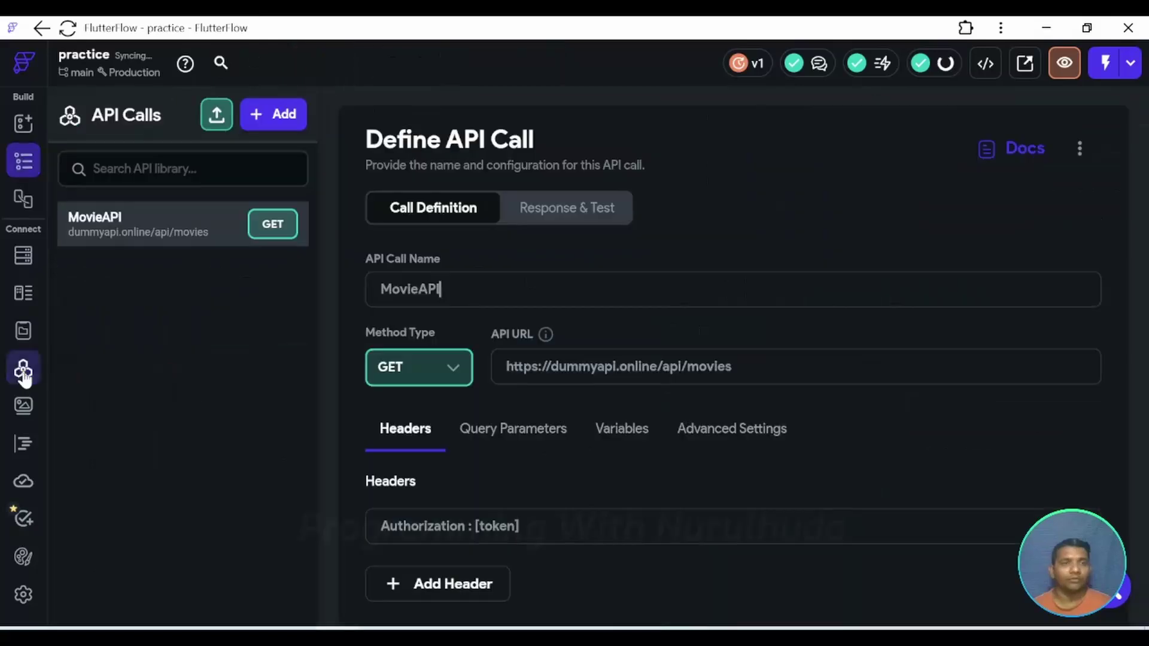
pyautogui.click(596, 221)
pyautogui.click(1026, 209)
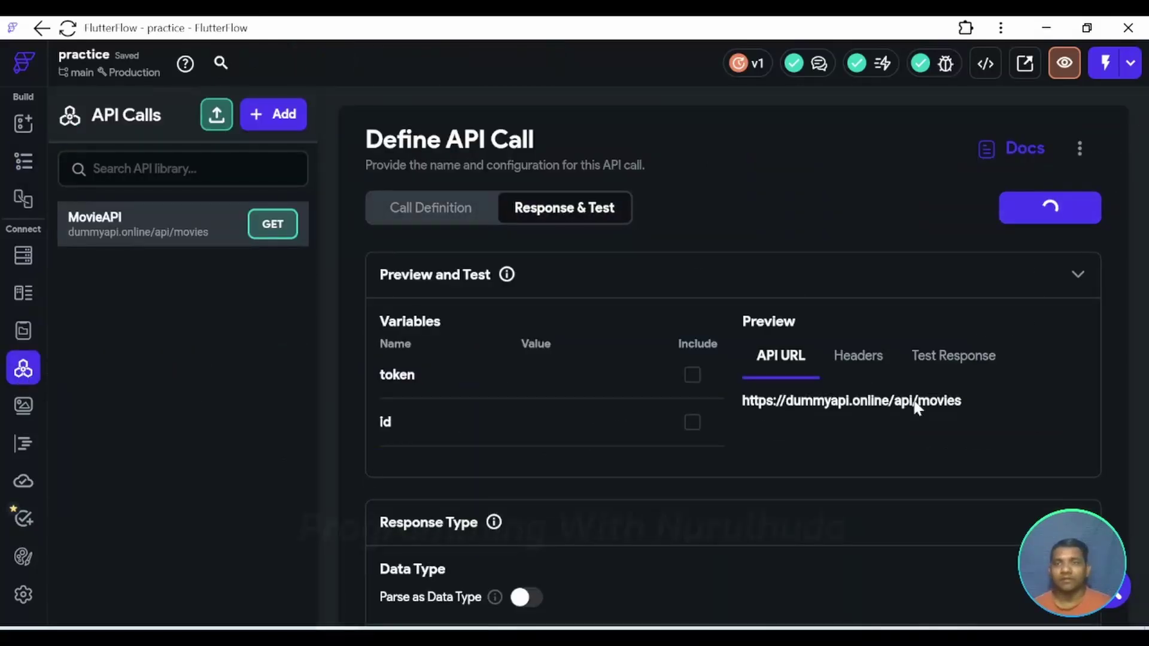
pyautogui.scroll(-1, 917, 436)
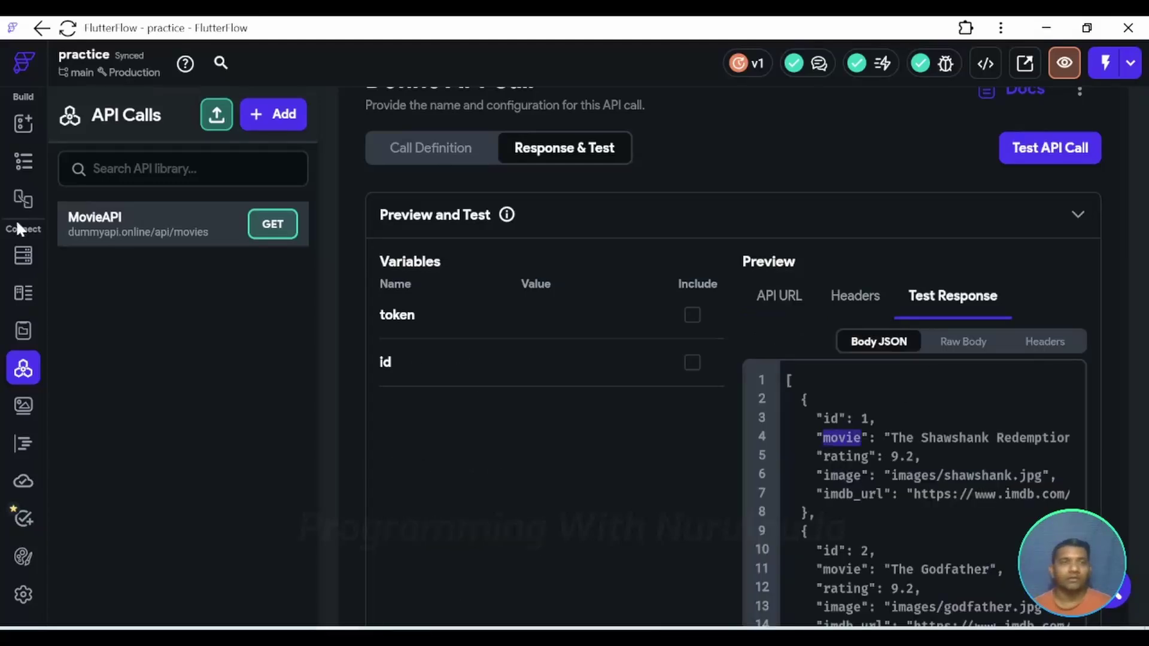
pyautogui.click(24, 161)
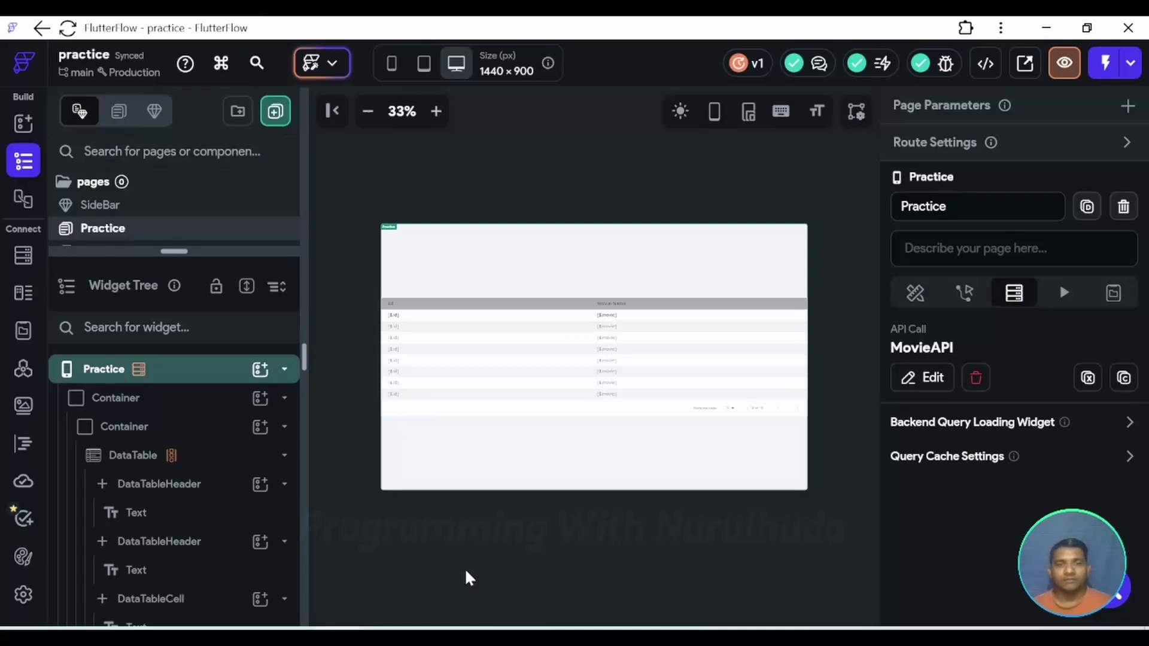
# Save the project with Ctrl+S and run the app in Test Mode
pyautogui.hotkey('ctrl', 's')
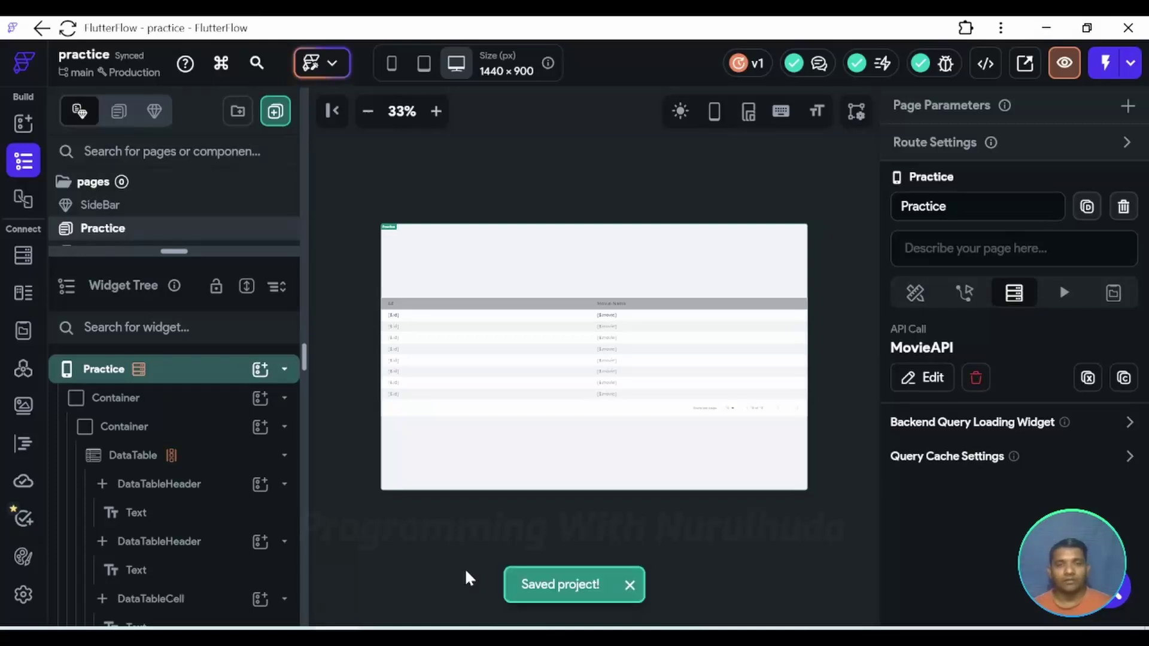
pyautogui.click(1105, 77)
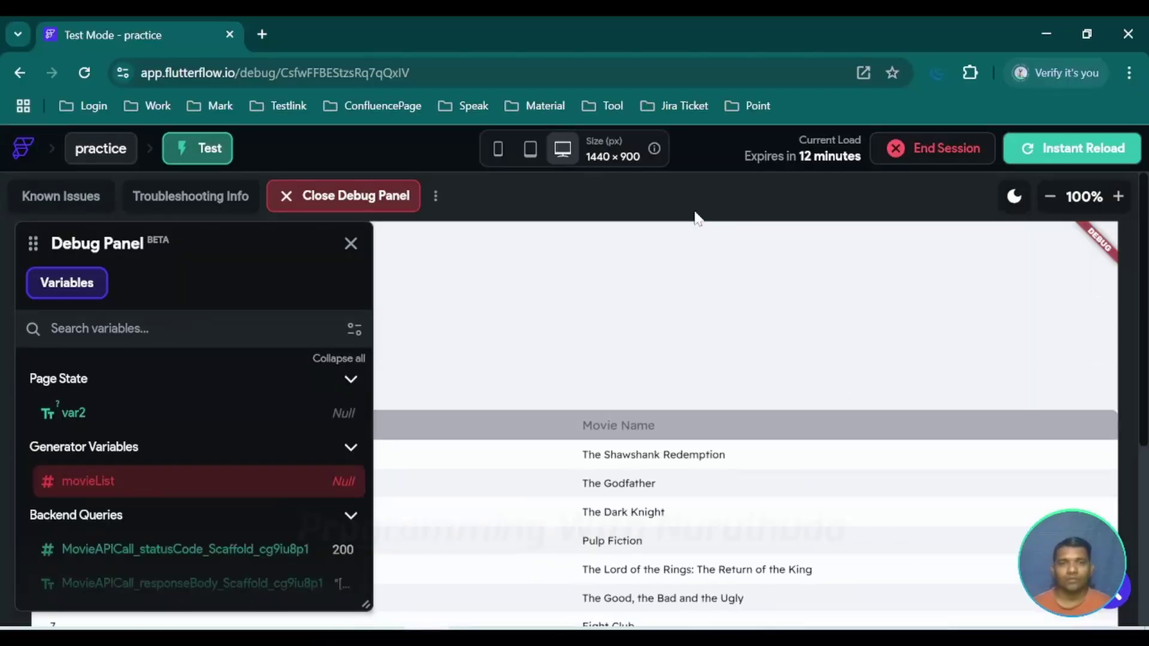
# Close the Debug Panel, show 25 rows per page, and advance to movies 26–50
pyautogui.click(350, 244)
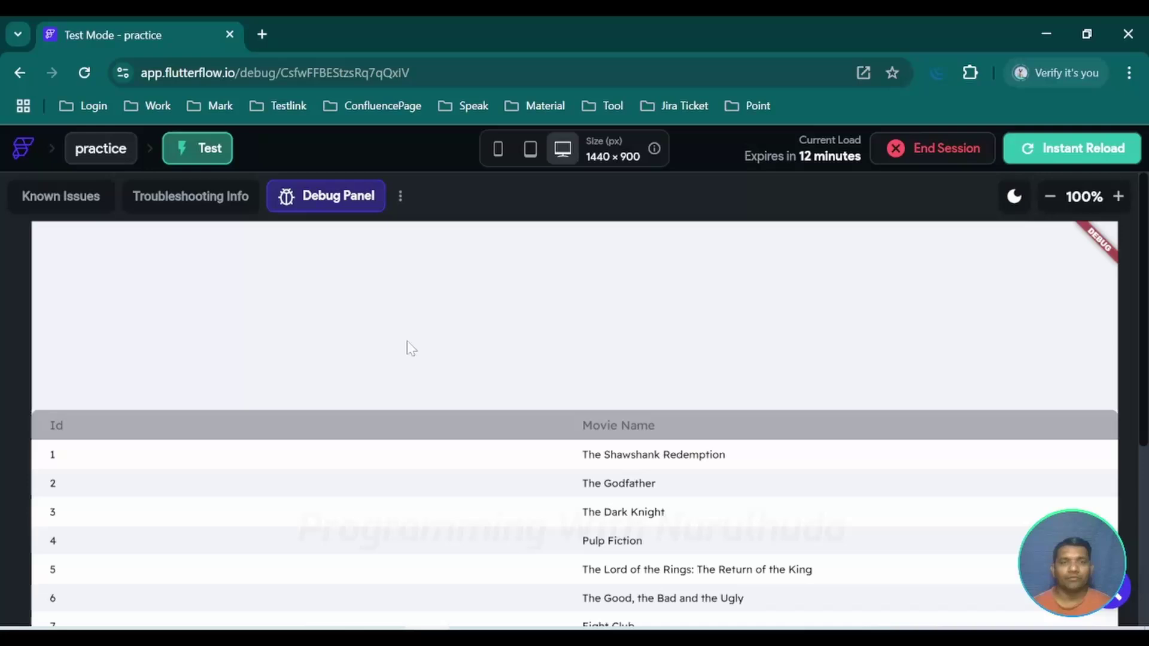
pyautogui.moveTo(1136, 382); pyautogui.dragTo(1137, 455)
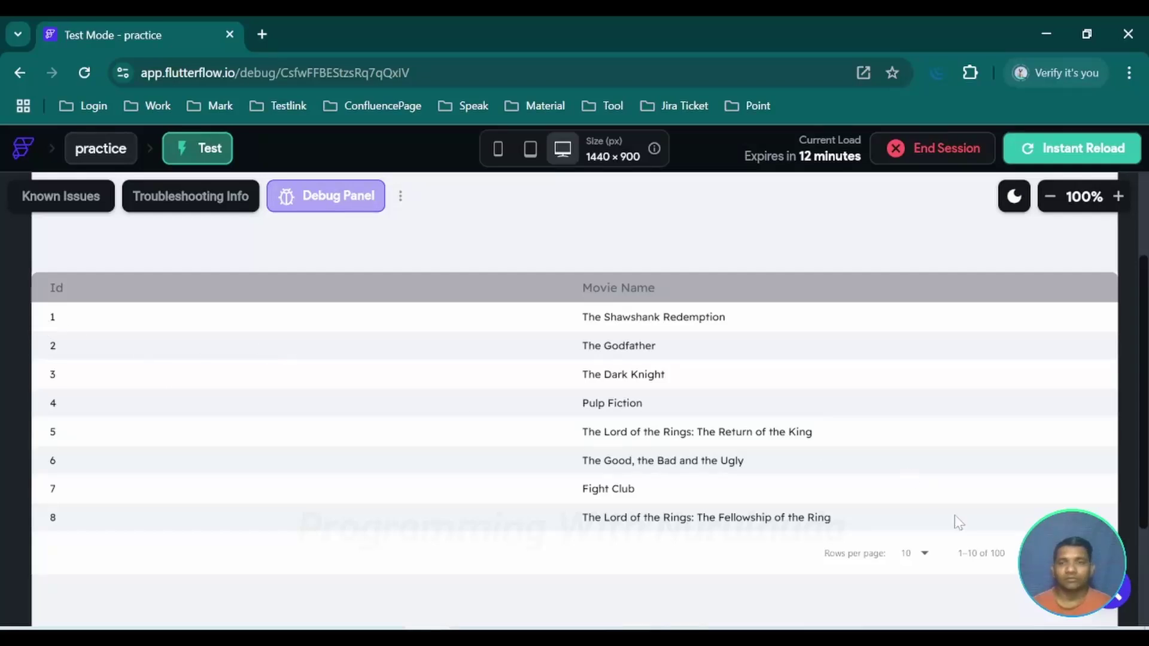
pyautogui.click(918, 562)
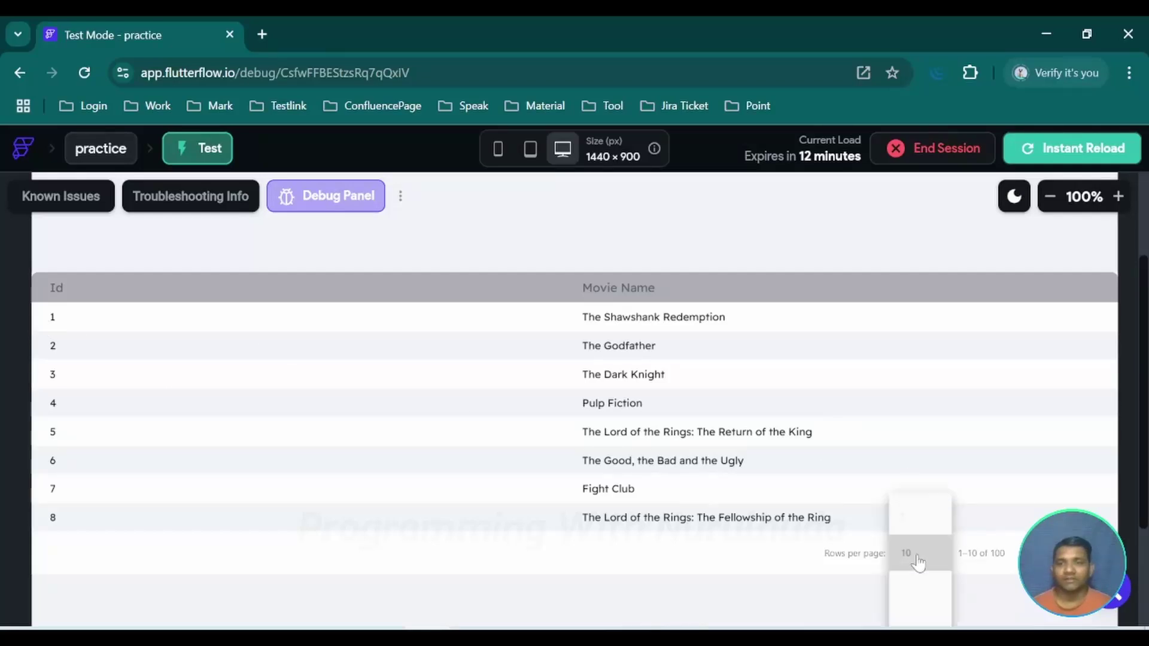
pyautogui.click(922, 592)
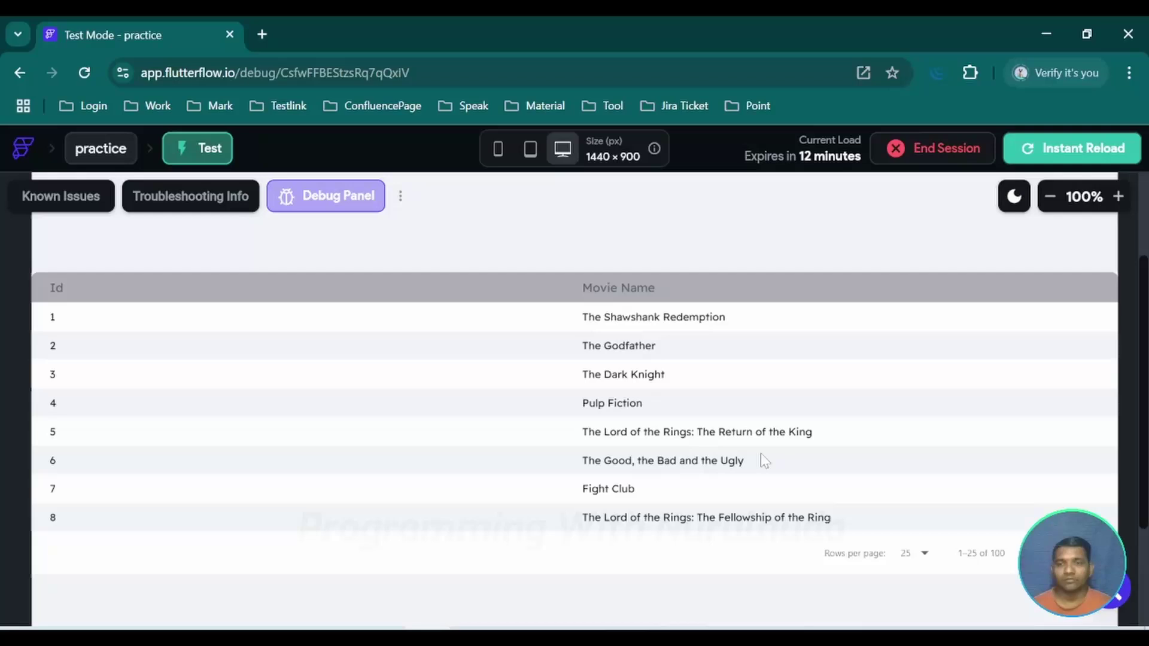
pyautogui.scroll(-3, 761, 454)
pyautogui.scroll(-2, 754, 436)
pyautogui.scroll(-3, 755, 435)
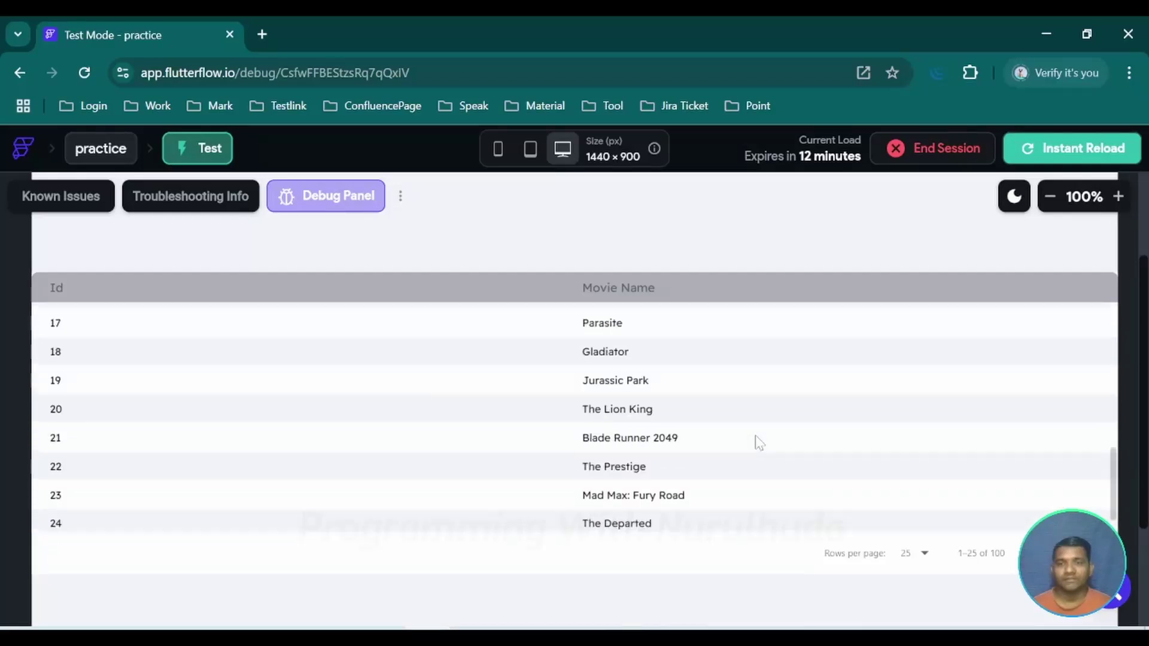
pyautogui.scroll(1, 755, 435)
pyautogui.scroll(5, 755, 441)
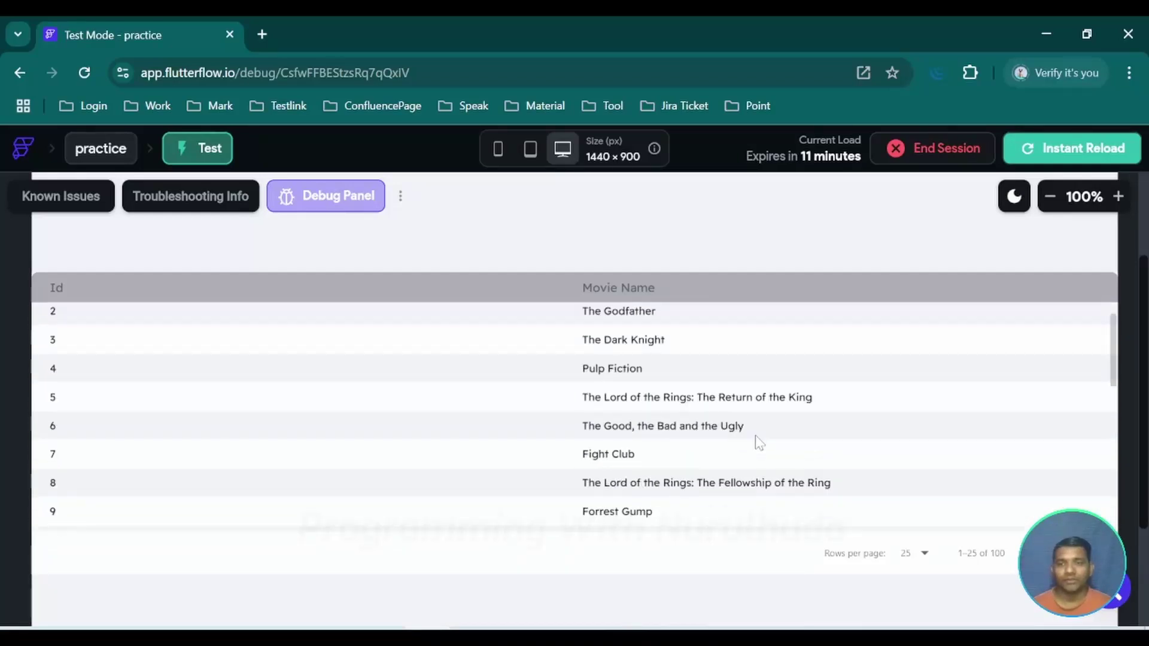
pyautogui.scroll(1, 757, 441)
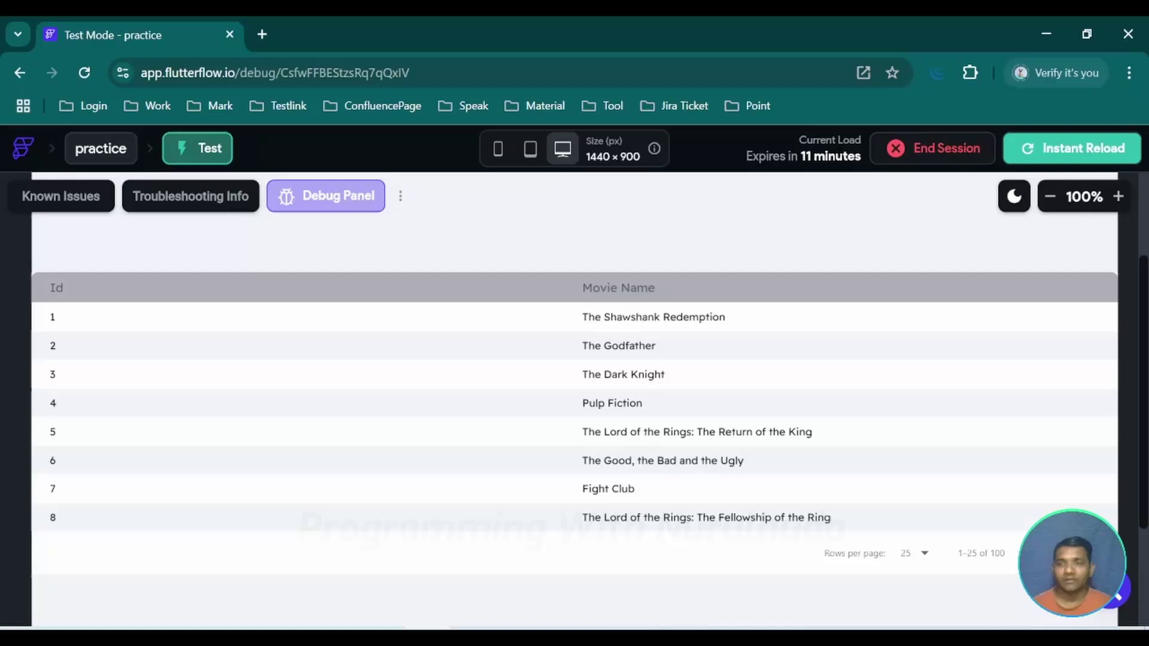
pyautogui.click(1033, 554)
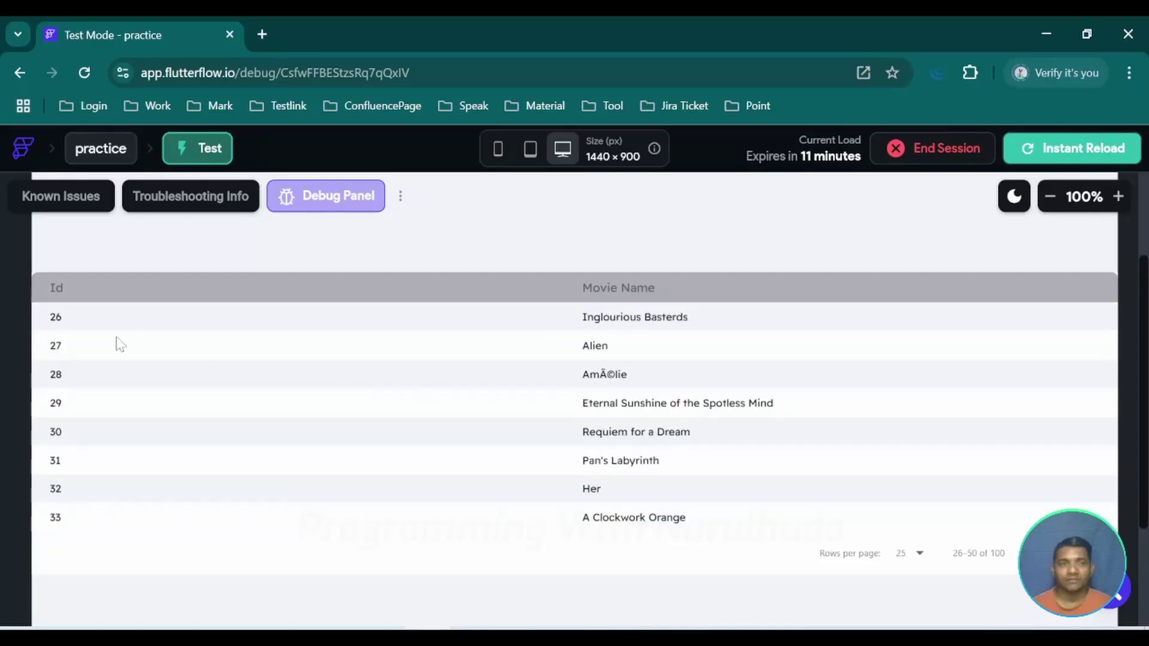